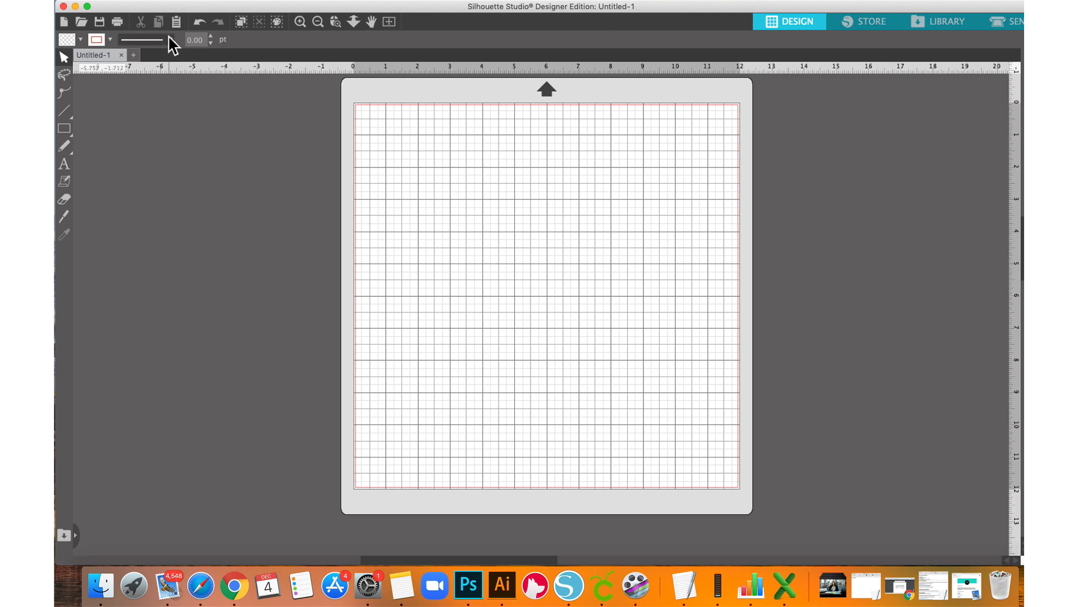
Step: Start opening a file and browse to the Silhouette Studio folder inside 02 - Practice
click(174, 0)
click(186, 30)
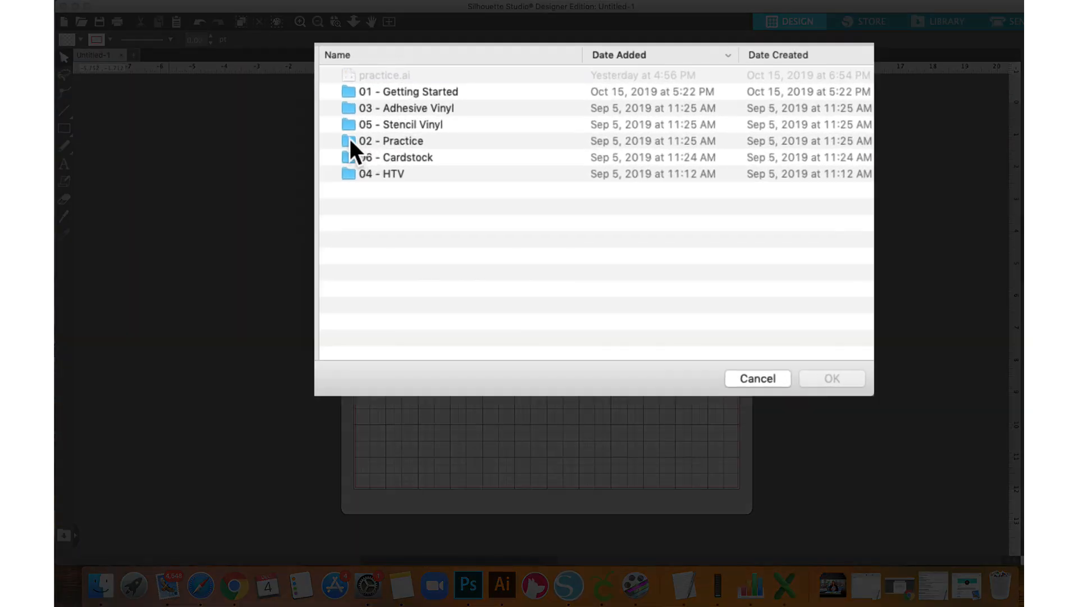
click(350, 140)
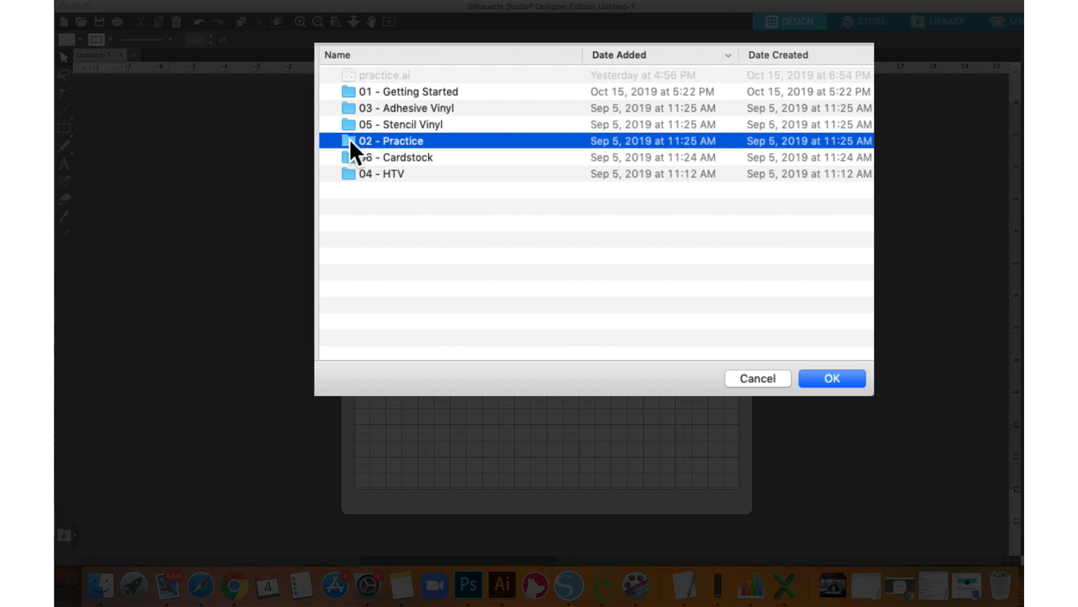
double_click(352, 140)
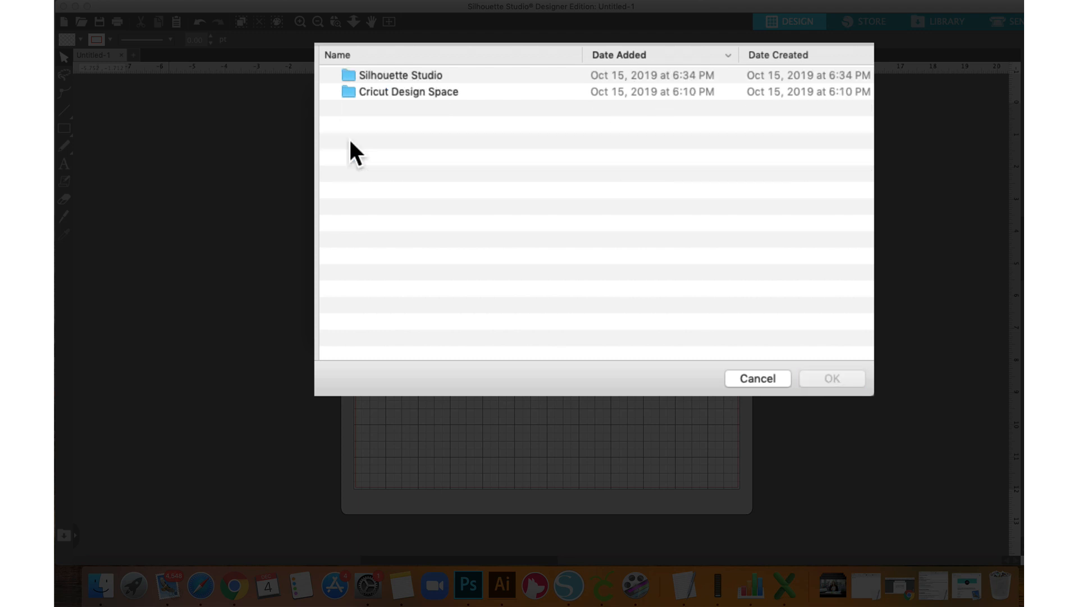
click(356, 82)
double_click(353, 82)
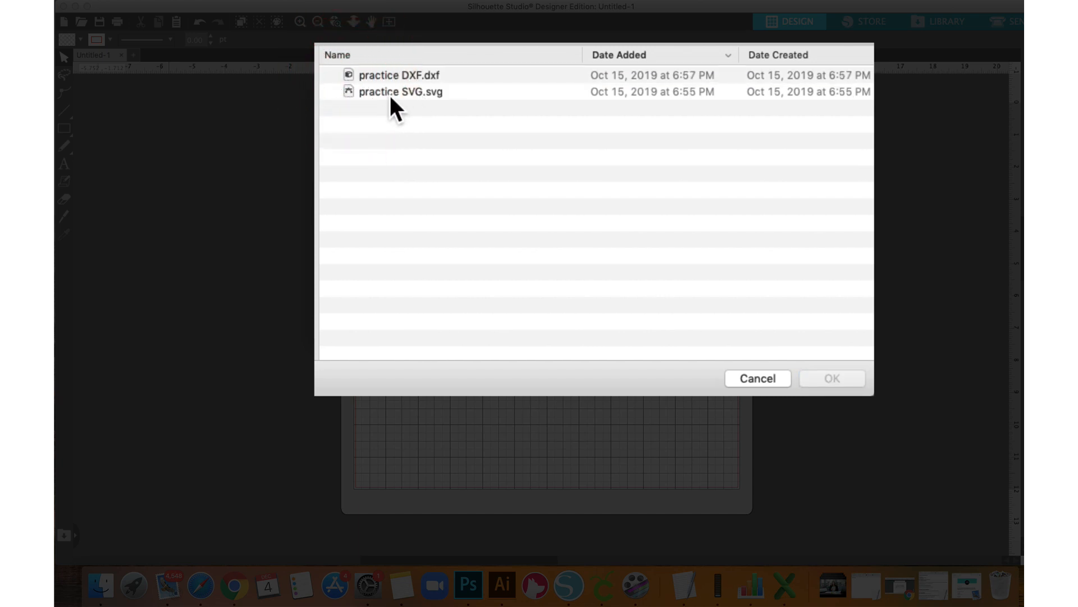
Step: Open practice DXF.dxf and practice SVG.svg together as separate documents
click(412, 76)
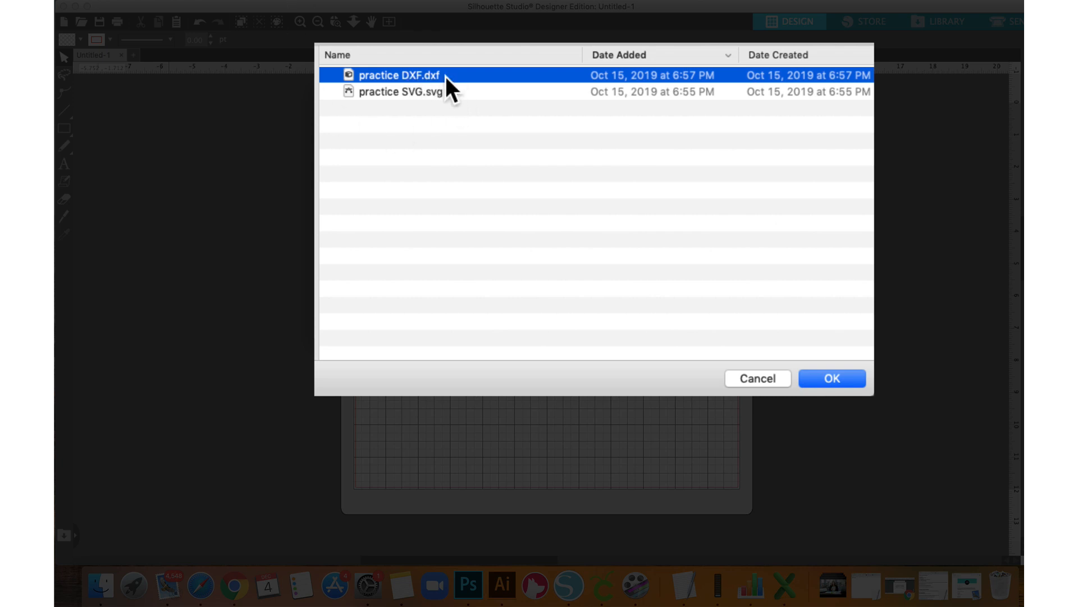
click(417, 93)
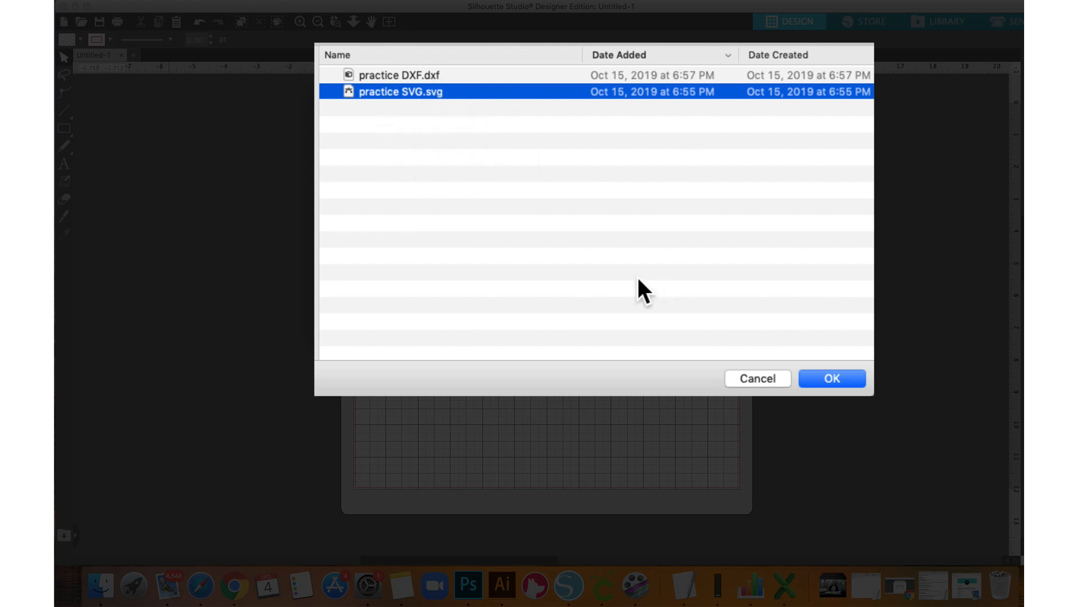
shift+click(530, 76)
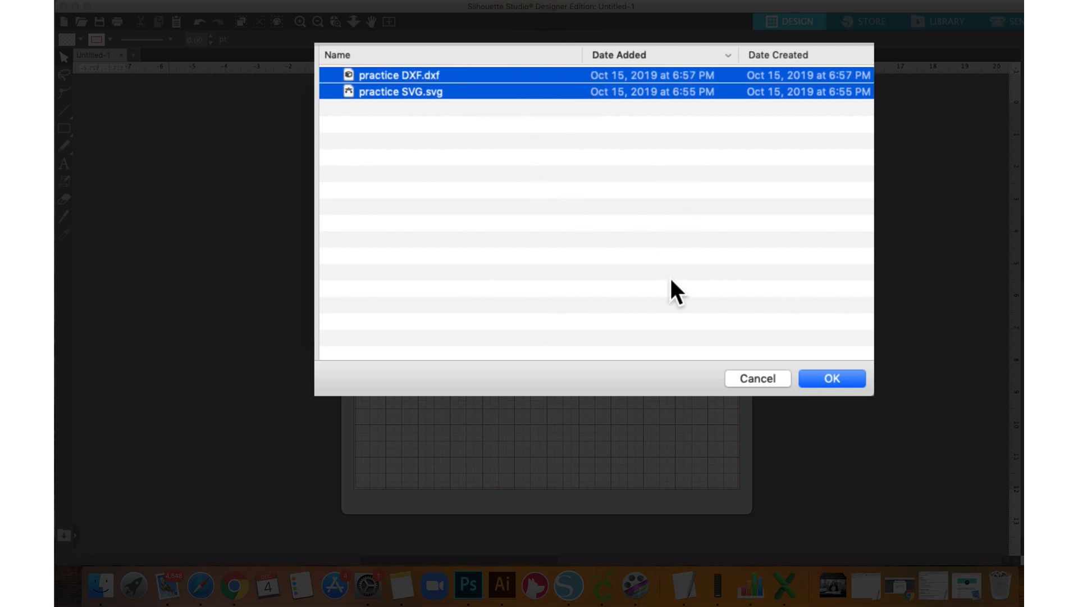
click(833, 379)
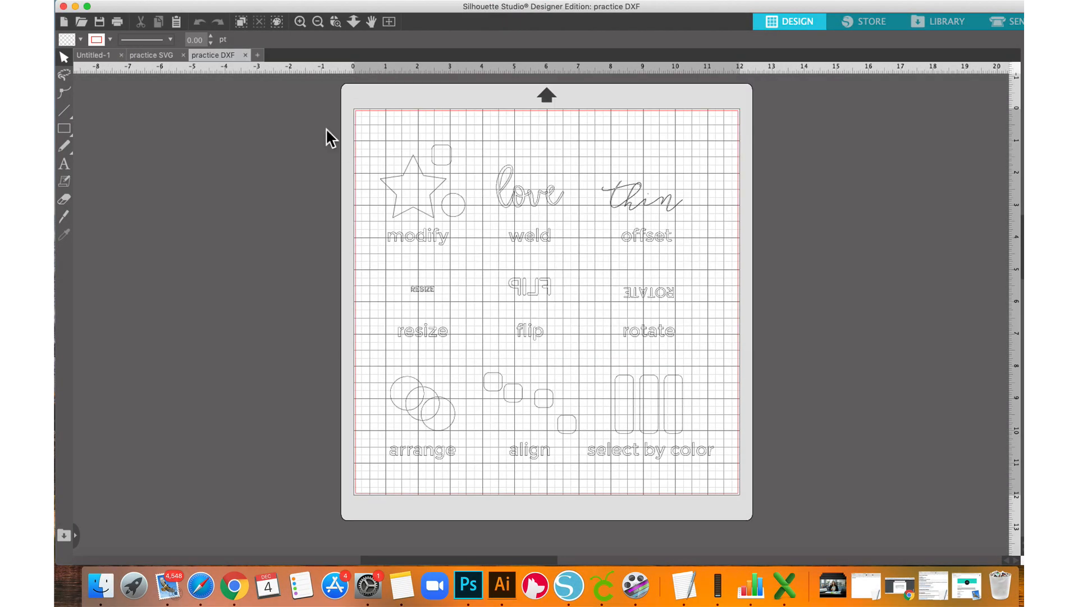
Step: Compare the practice SVG document with the practice DXF document
click(150, 53)
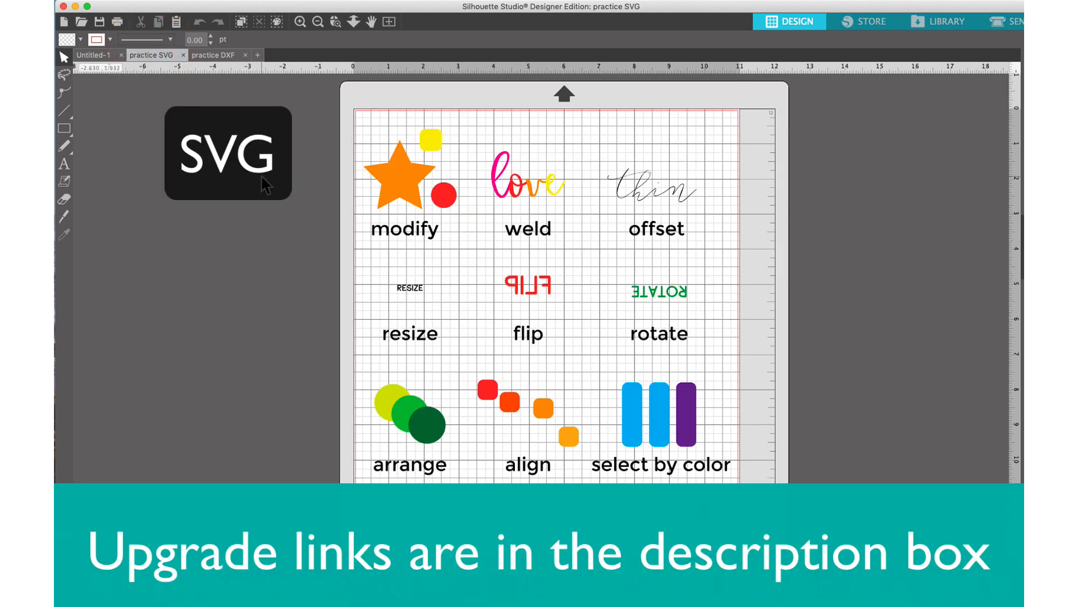
click(201, 54)
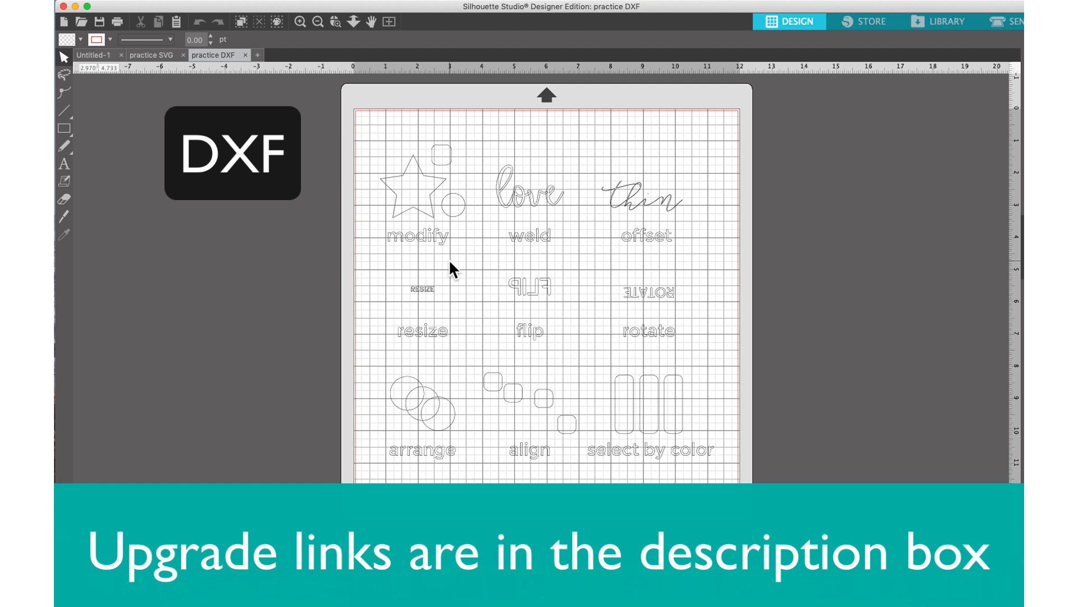
Step: Try moving one outline of the letter l in "love" in the DXF design, and undo the move
scroll(508, 258, up, 5)
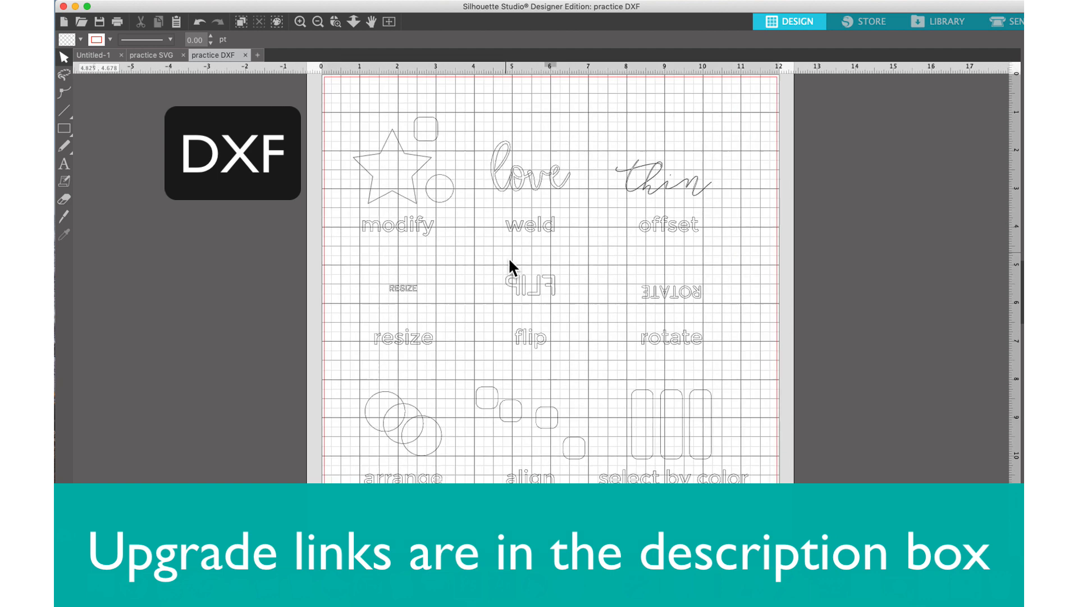
scroll(509, 259, down, 1)
scroll(447, 191, down, 1)
scroll(475, 168, up, 2)
scroll(493, 167, up, 2)
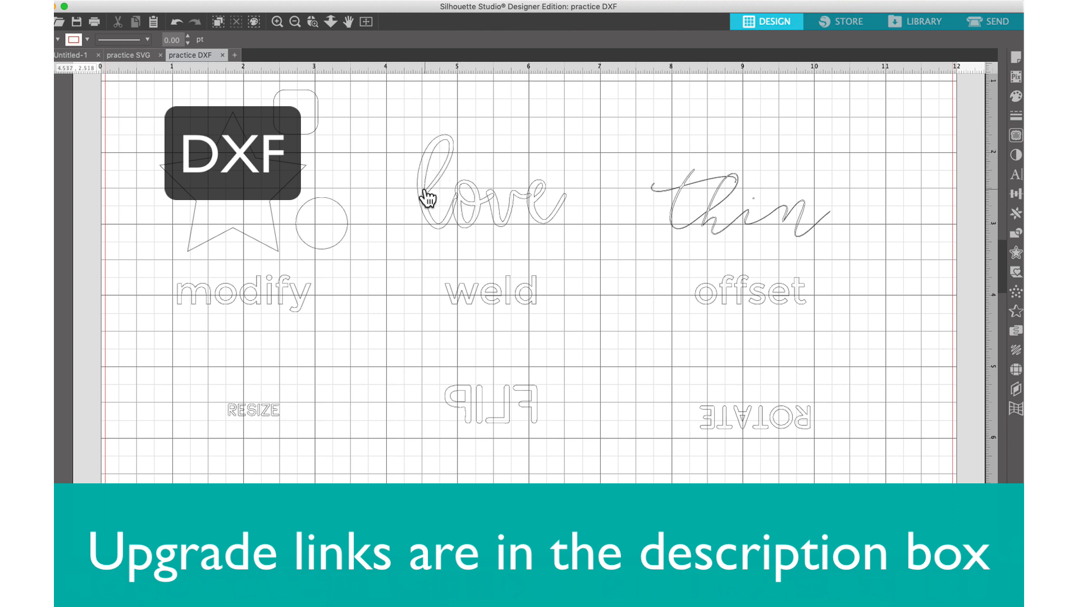
drag(434, 168, 466, 153)
key(super+z)
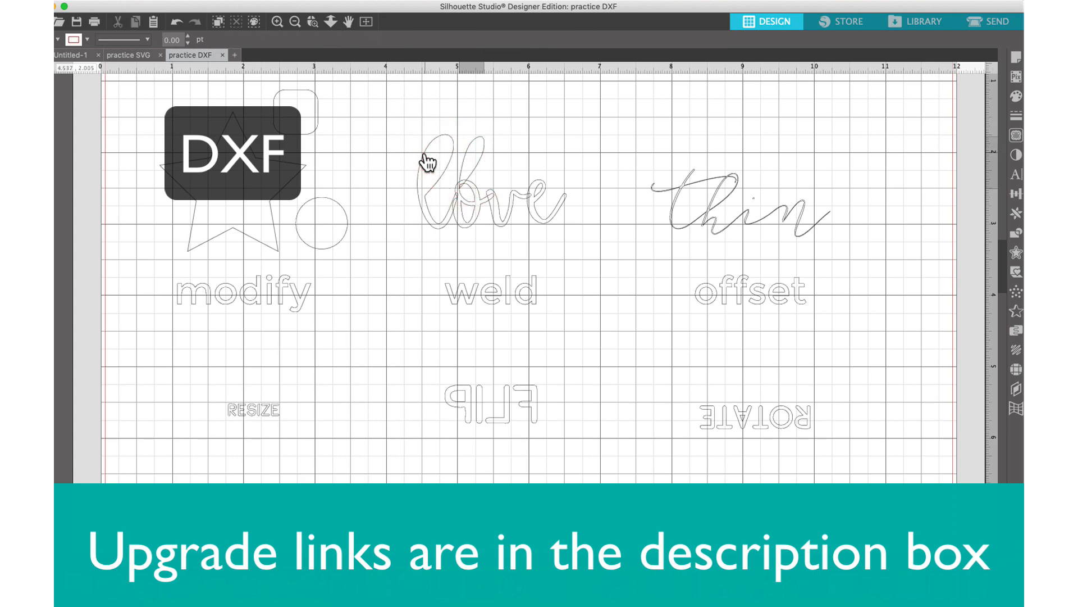
Step: Combine the outlines of the letter l in "love" with the Subtract modify operation and check that the letter selects as one shape
scroll(507, 147, down, 5)
scroll(512, 157, up, 10)
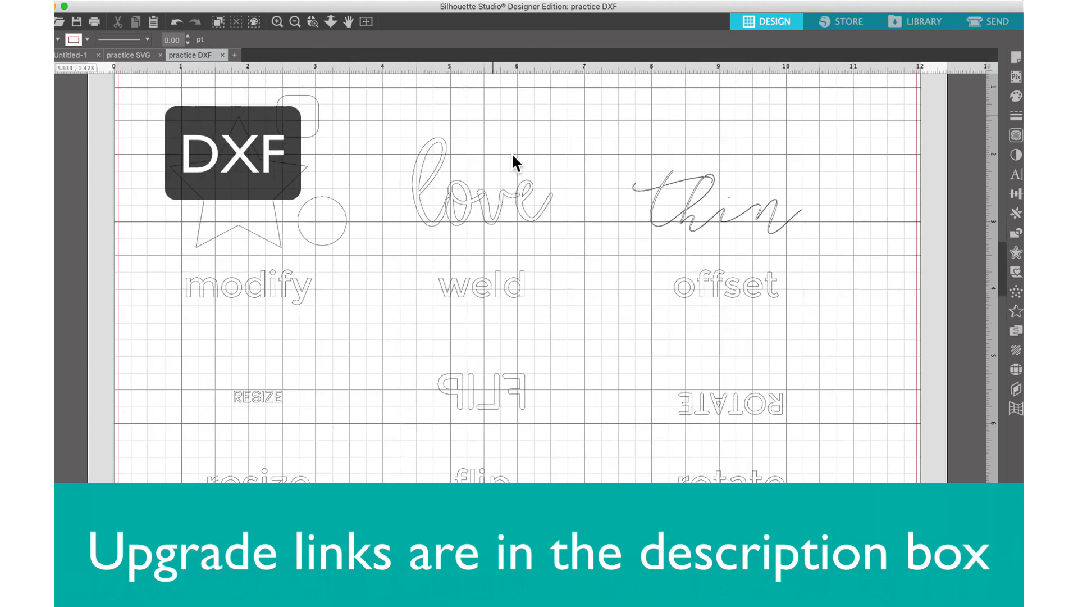
drag(367, 125, 409, 213)
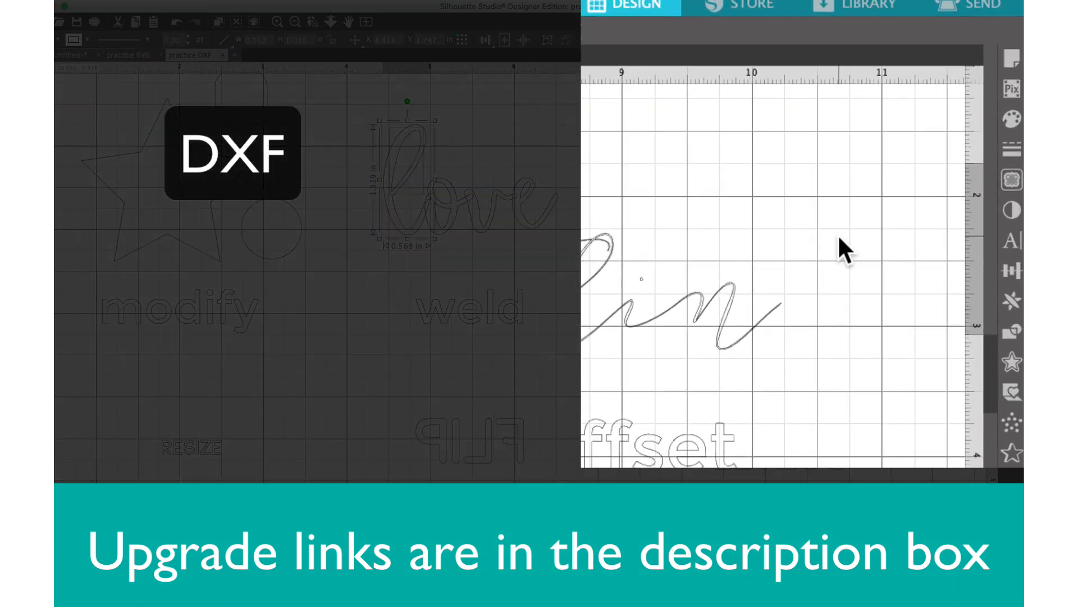
click(1010, 331)
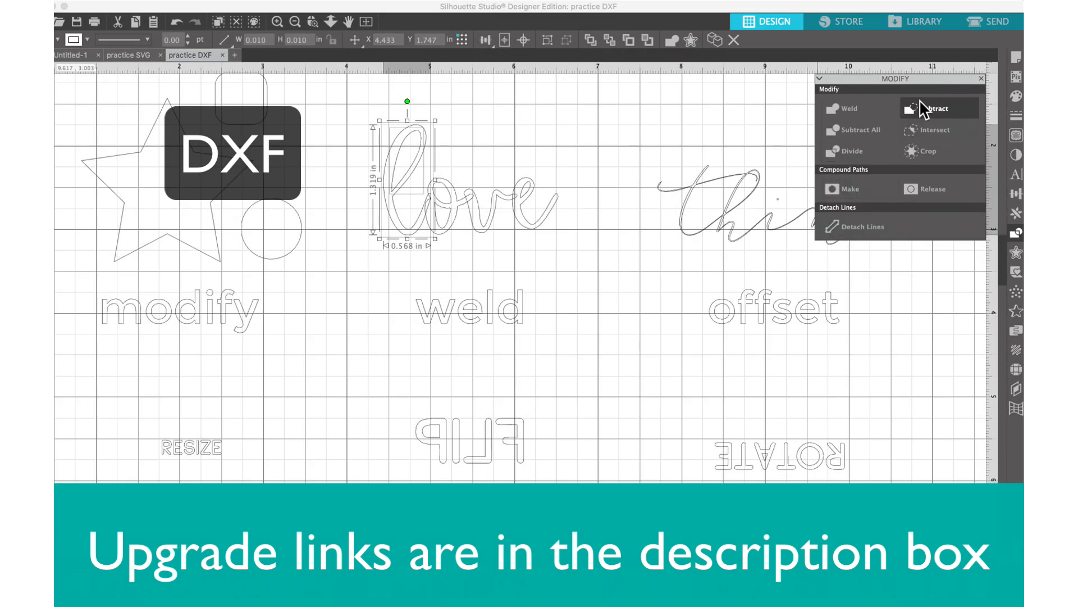
click(921, 112)
click(430, 109)
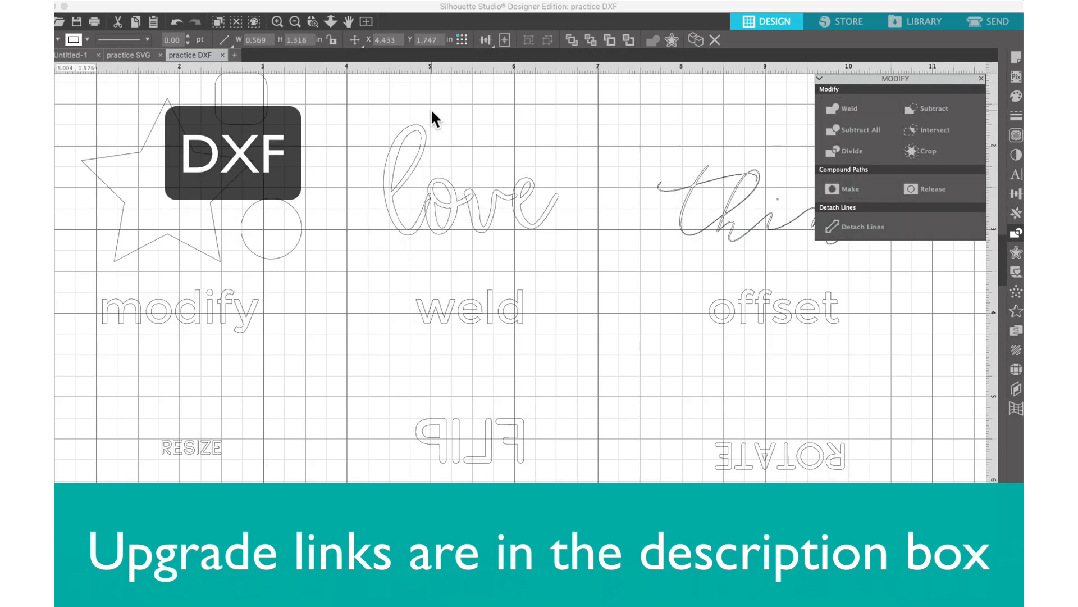
click(407, 133)
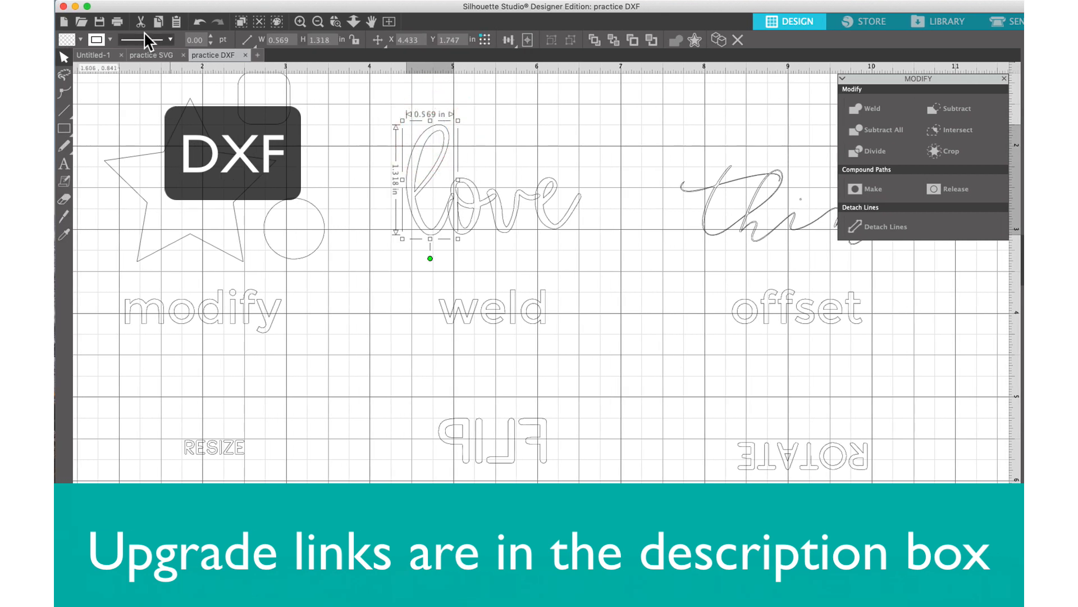
click(472, 162)
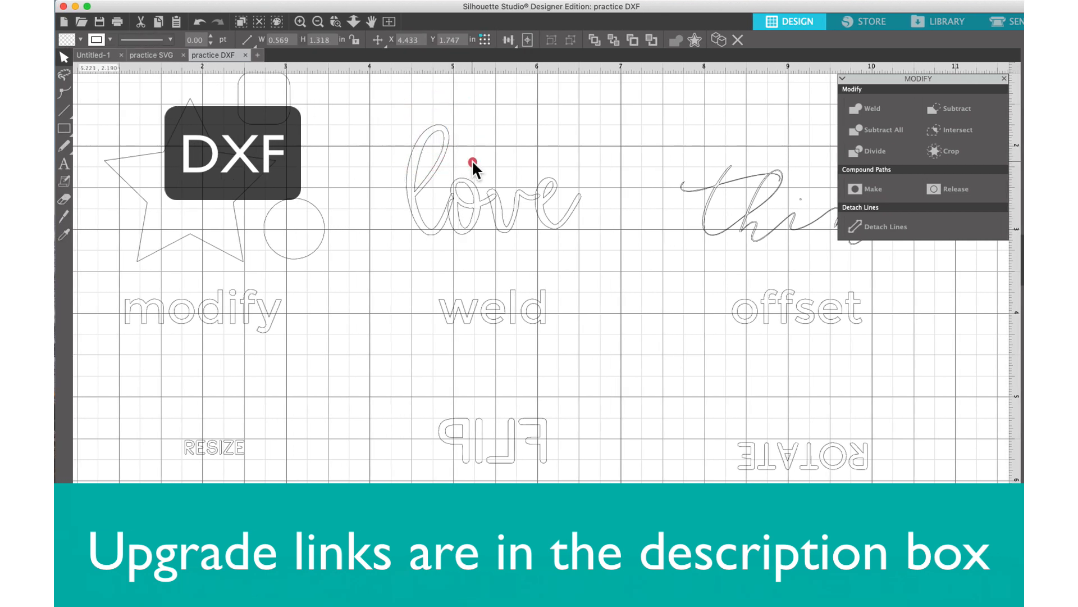
Step: Apply Subtract to the paired outlines of the letter o and of the letter e in "love"
click(466, 226)
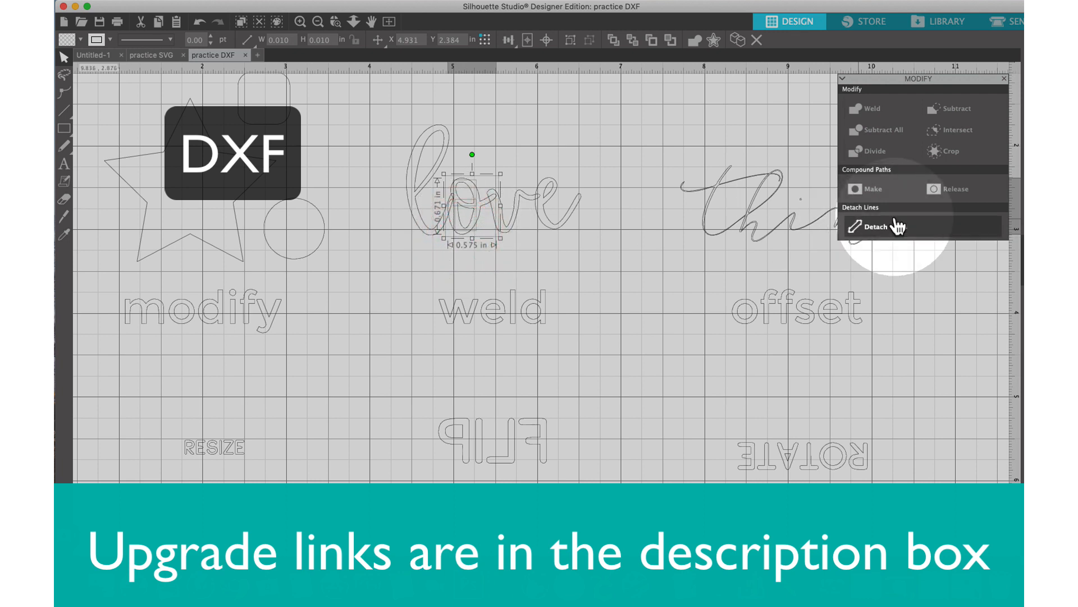
click(947, 112)
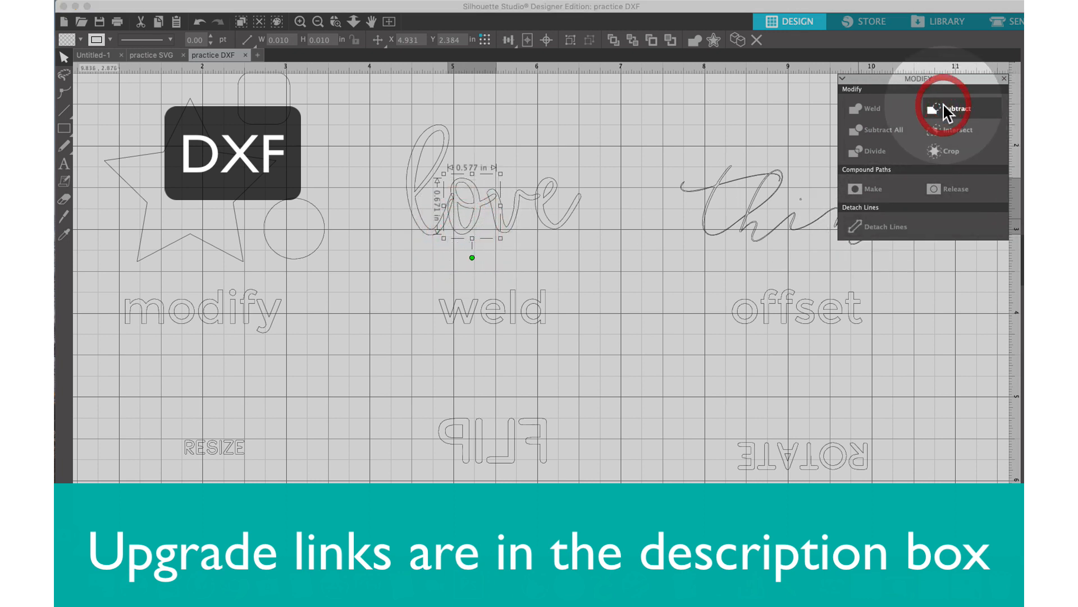
click(520, 151)
click(546, 212)
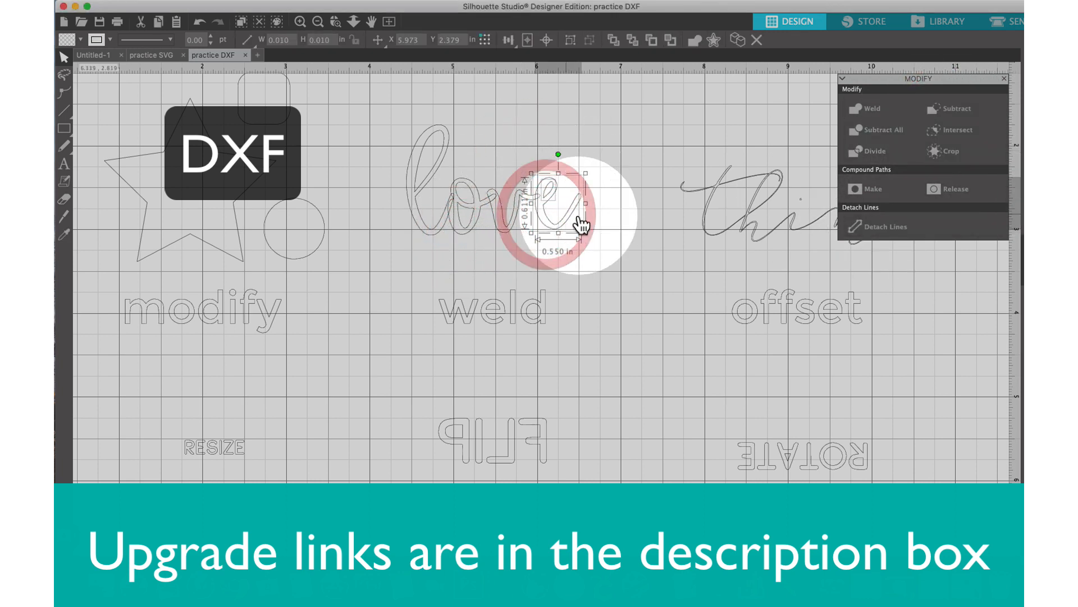
click(947, 109)
click(494, 137)
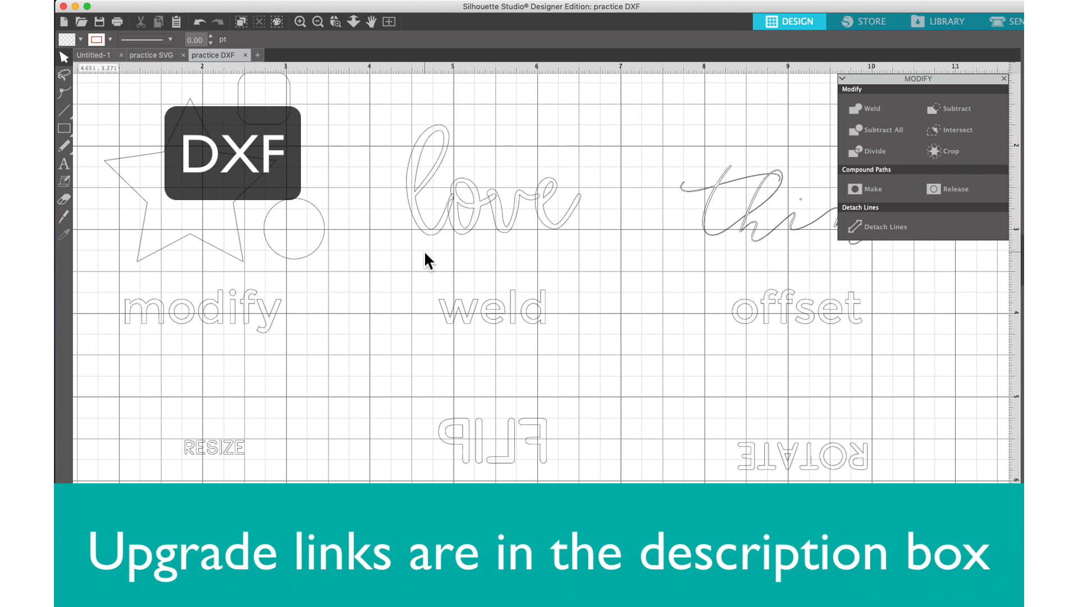
Step: Compare the practice SVG and practice DXF documents once more and leave practice SVG active
click(152, 55)
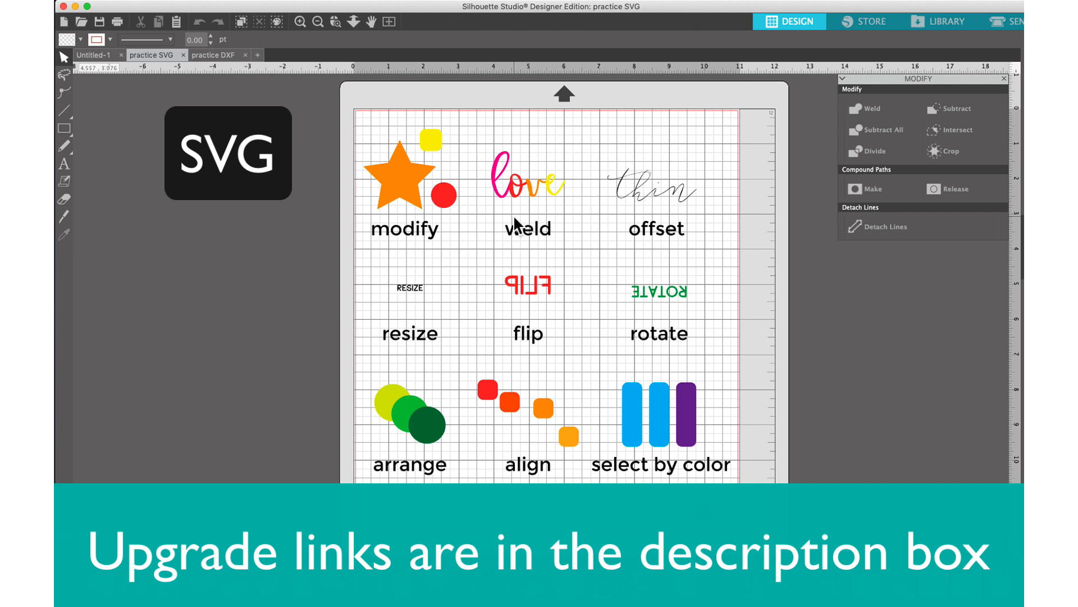
click(206, 54)
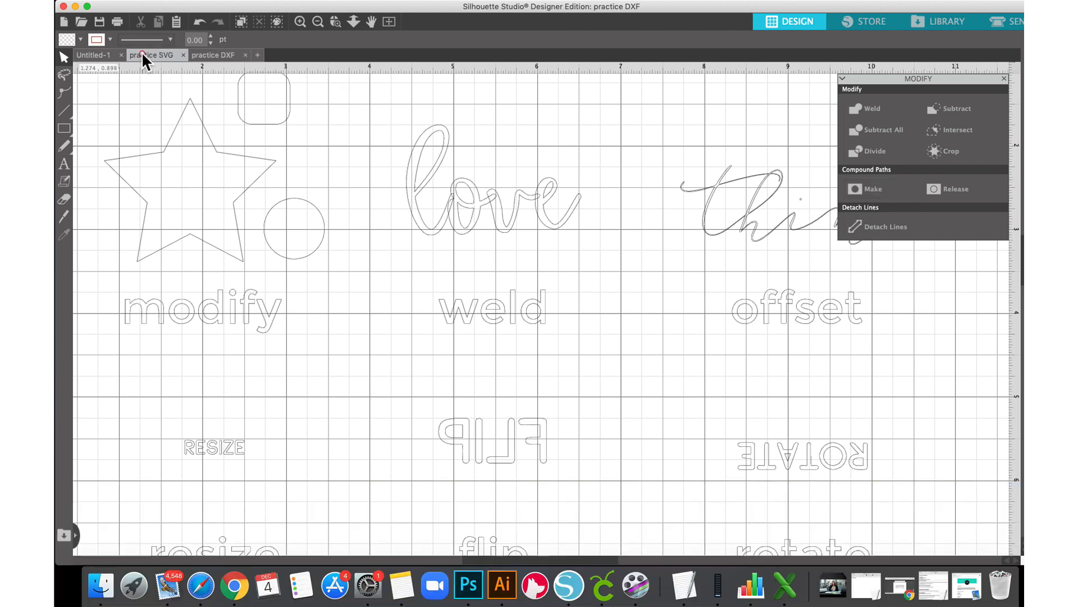
click(143, 54)
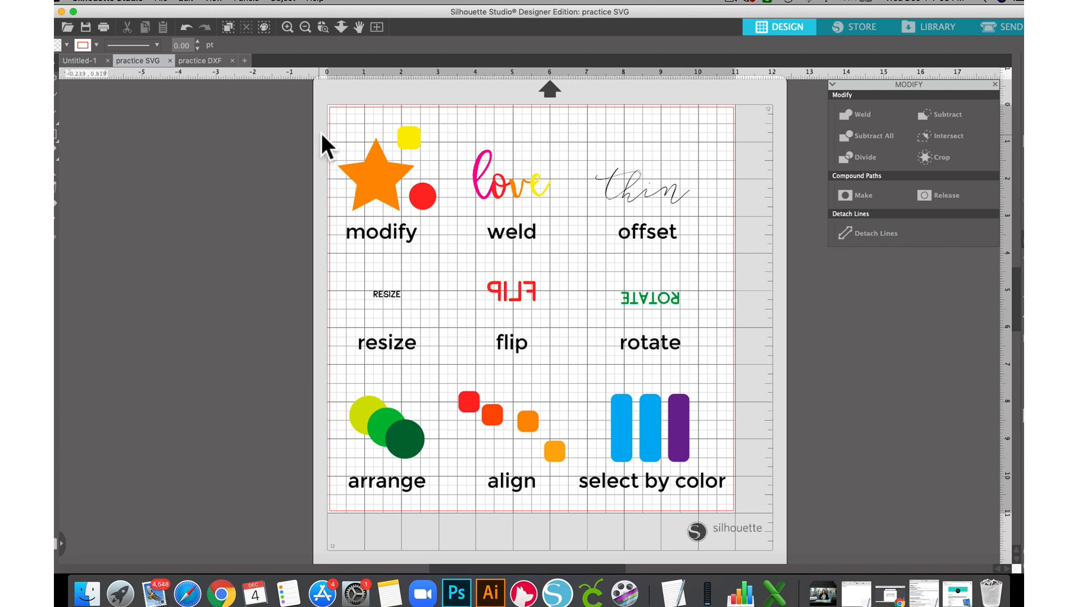
Step: Select the whole practice SVG design, undo a trial move of it, and ungroup it
click(387, 184)
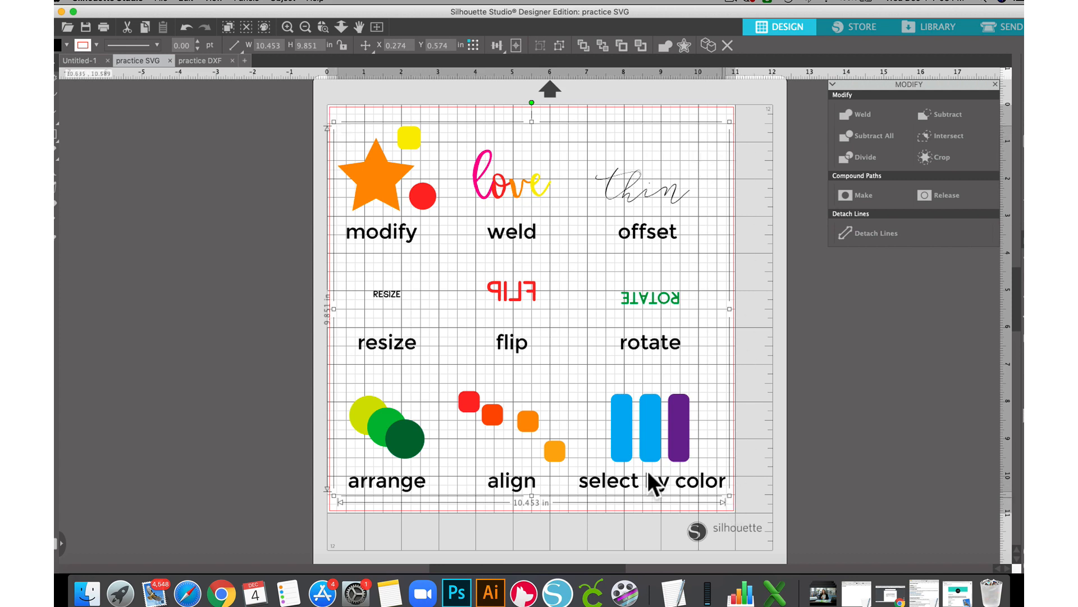
drag(393, 208, 387, 181)
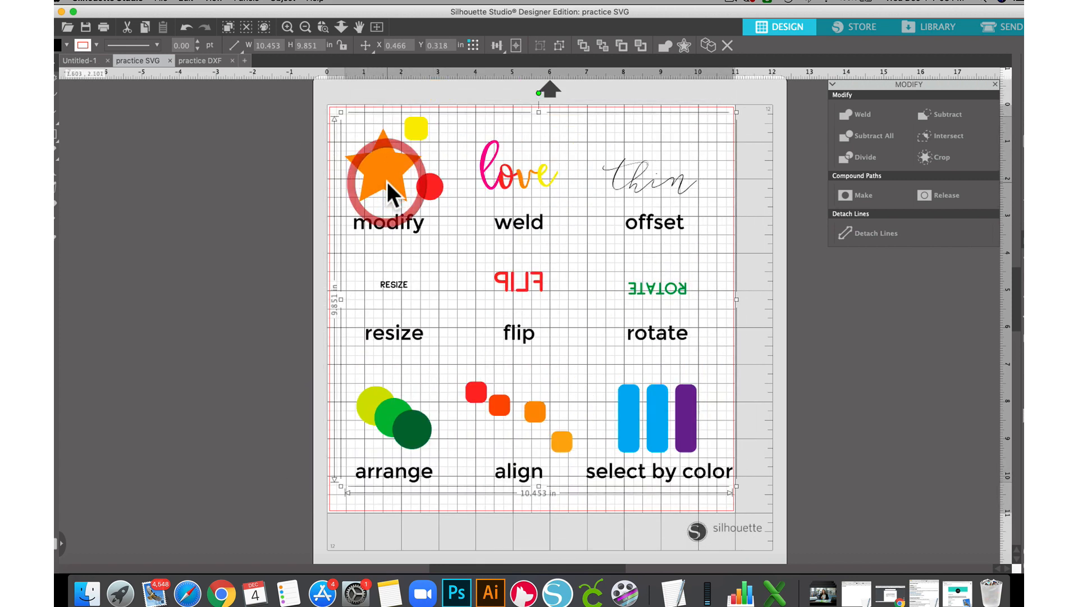
key(super+z)
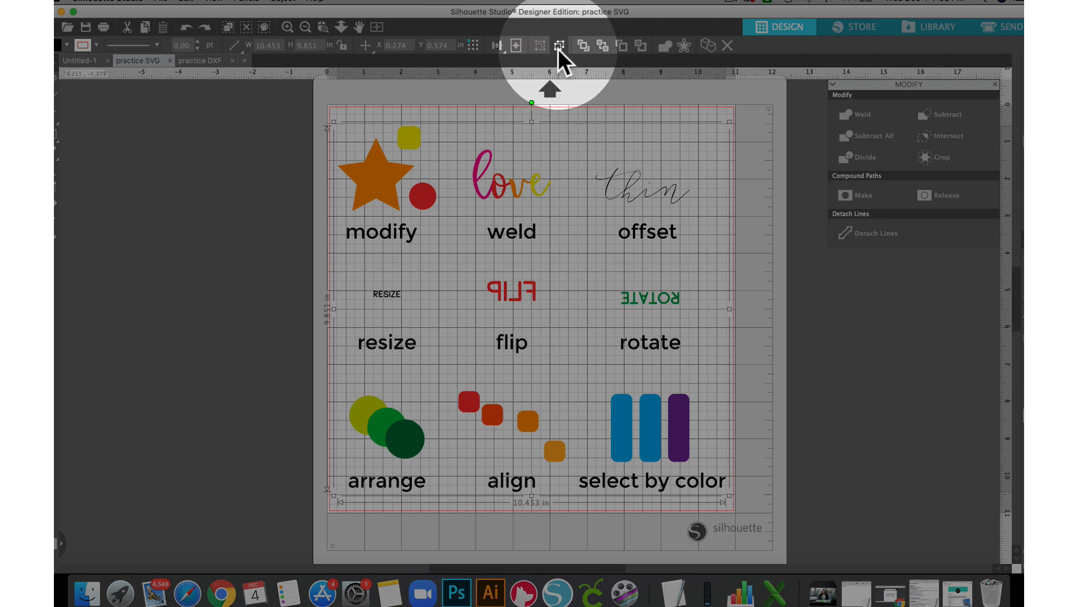
click(558, 49)
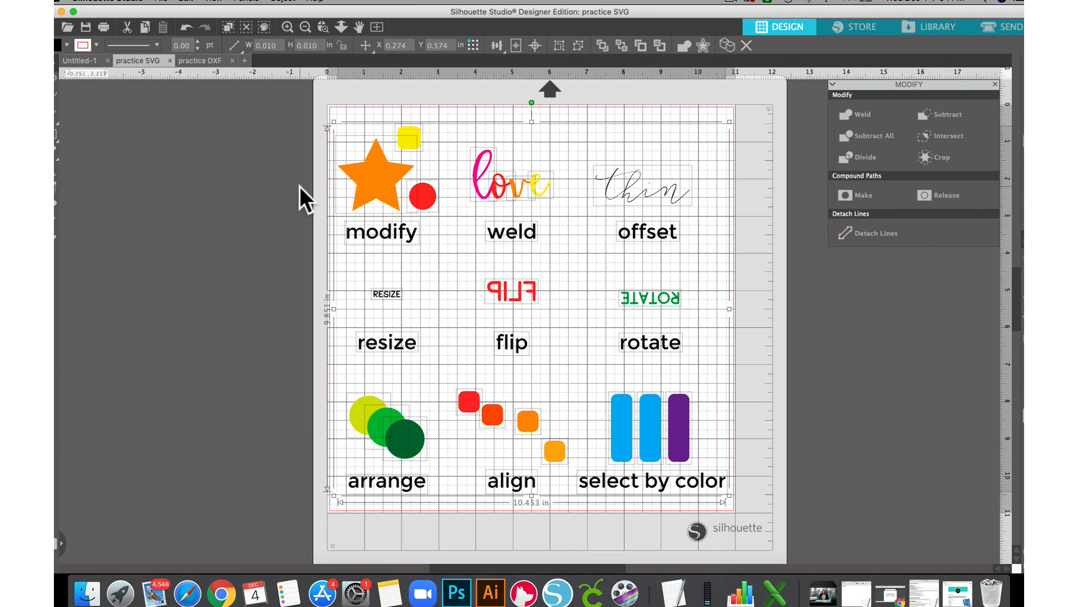
Step: Check the ungrouped pieces by selecting the star, the red circle and the letters v and e individually, and clear the selection
click(391, 163)
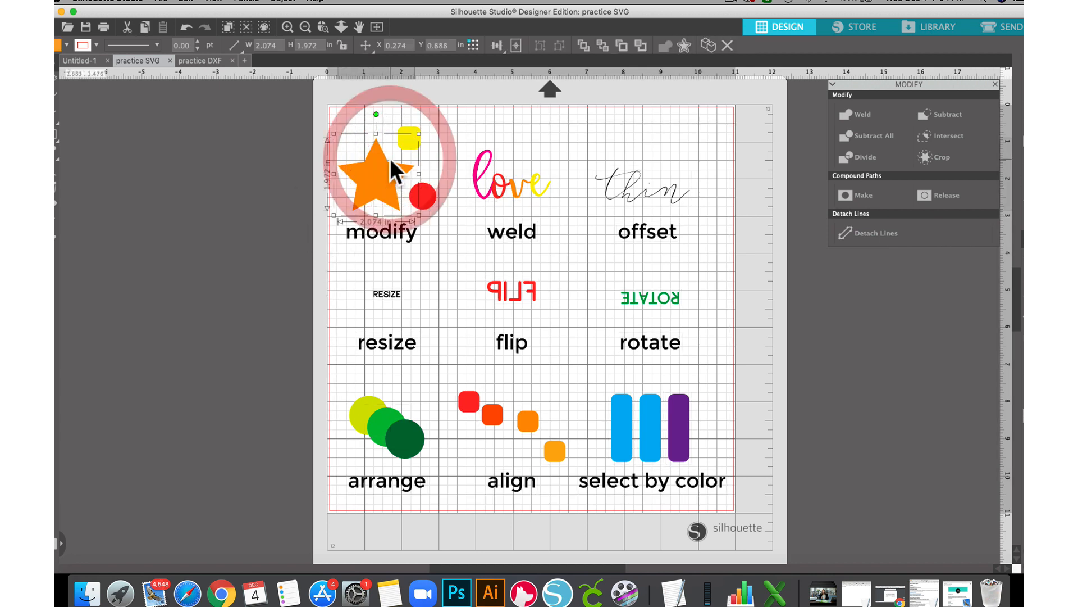
click(417, 195)
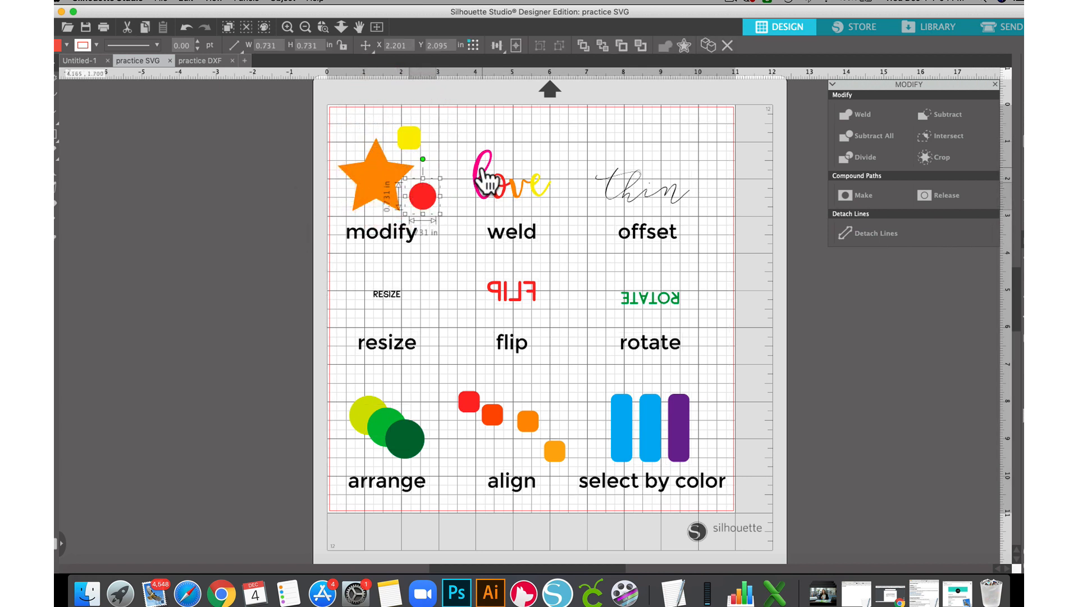
click(519, 187)
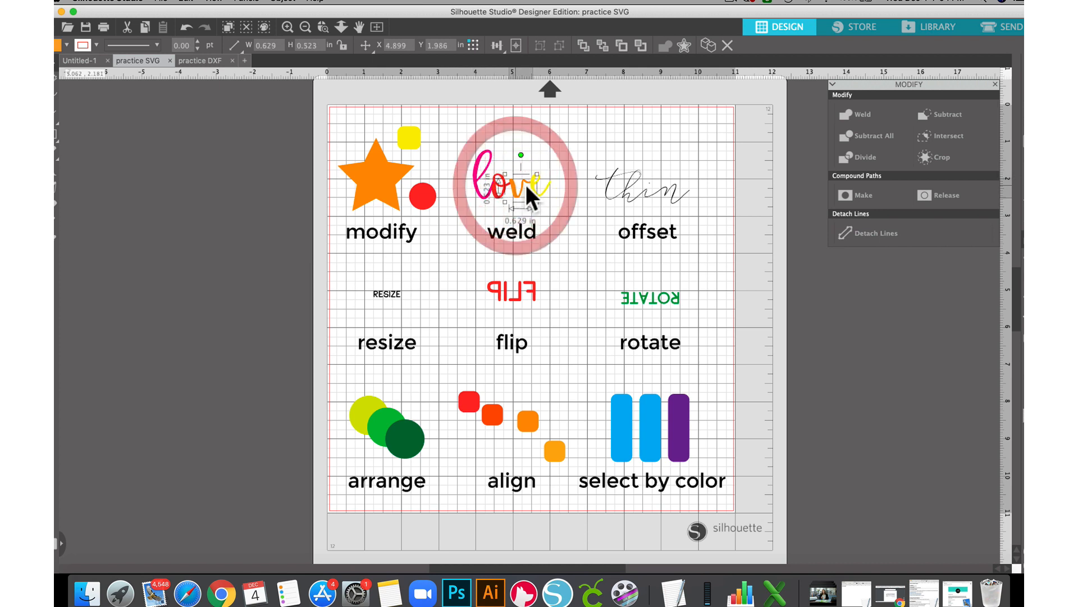
click(546, 188)
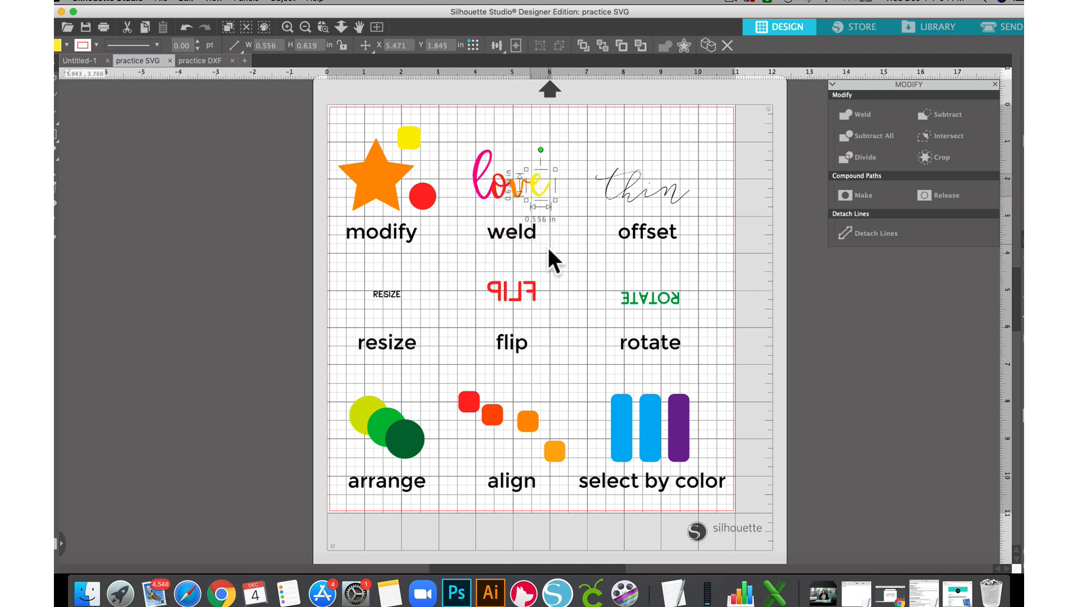
click(320, 189)
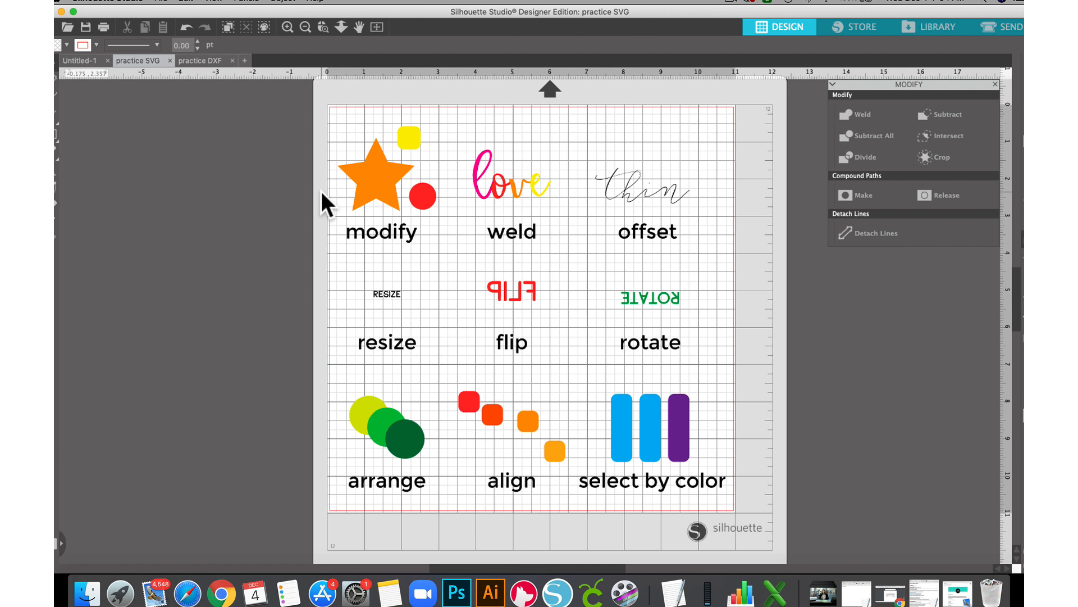
Step: Group the star, yellow square, red circle and "modify" label, ungroup them again, and clear the selection
drag(328, 110, 443, 248)
click(323, 99)
drag(331, 121, 442, 248)
click(443, 250)
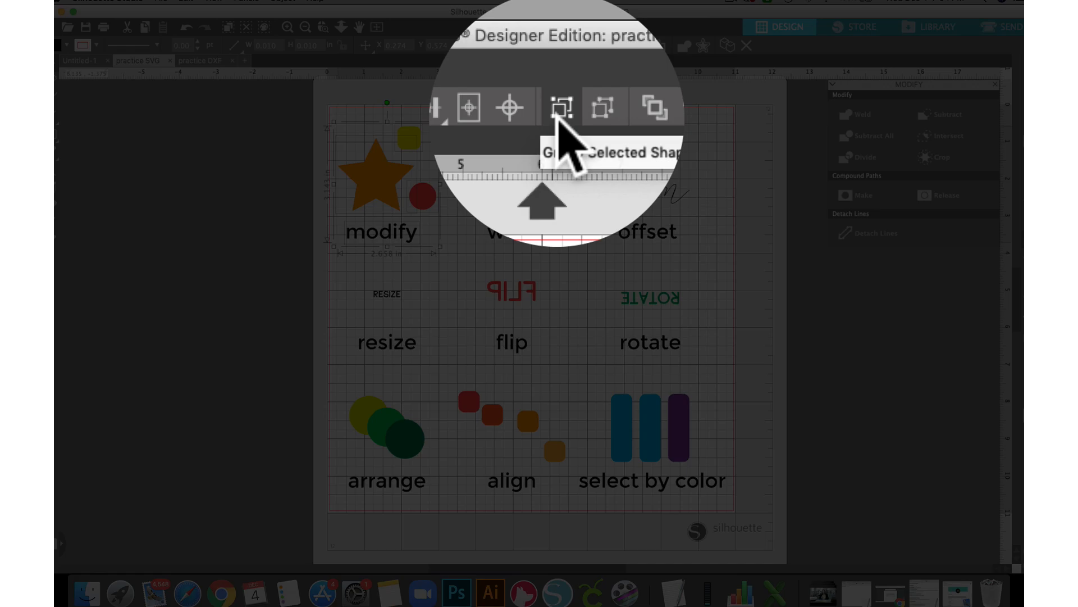
click(560, 46)
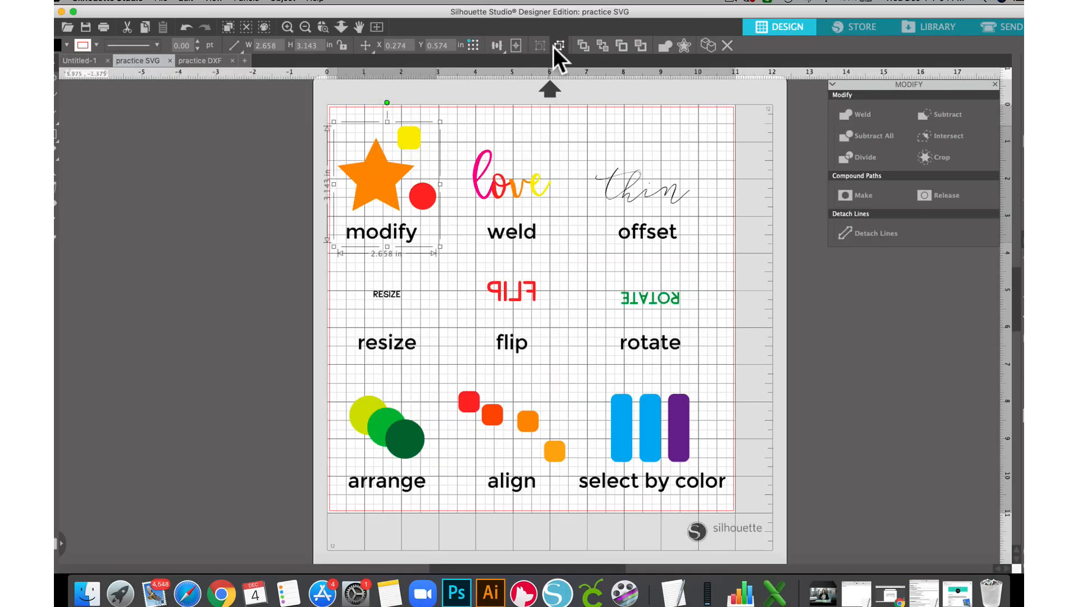
right_click(380, 177)
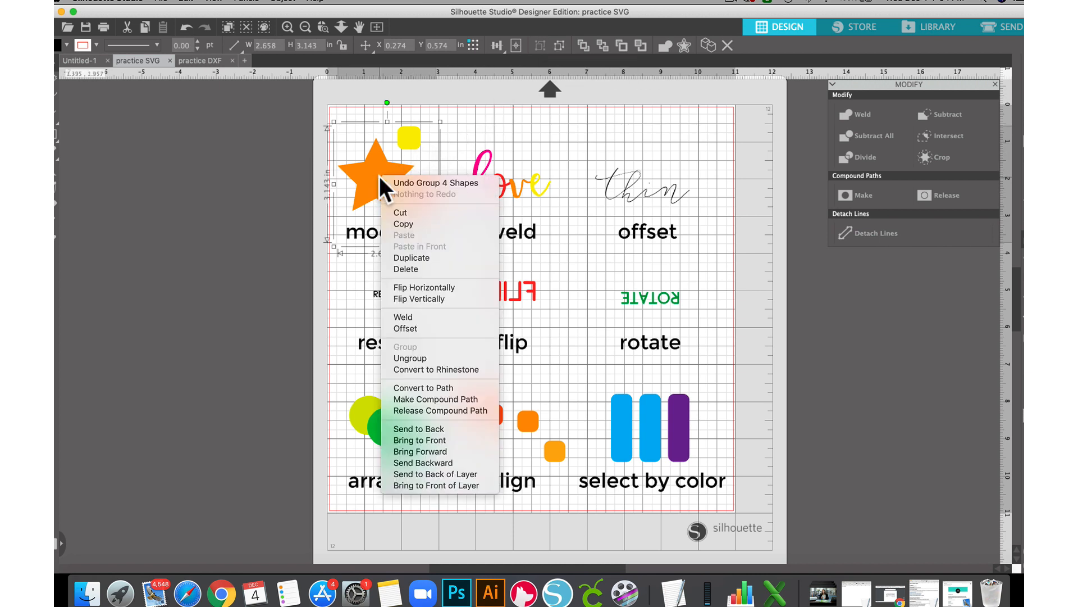
click(406, 358)
click(286, 102)
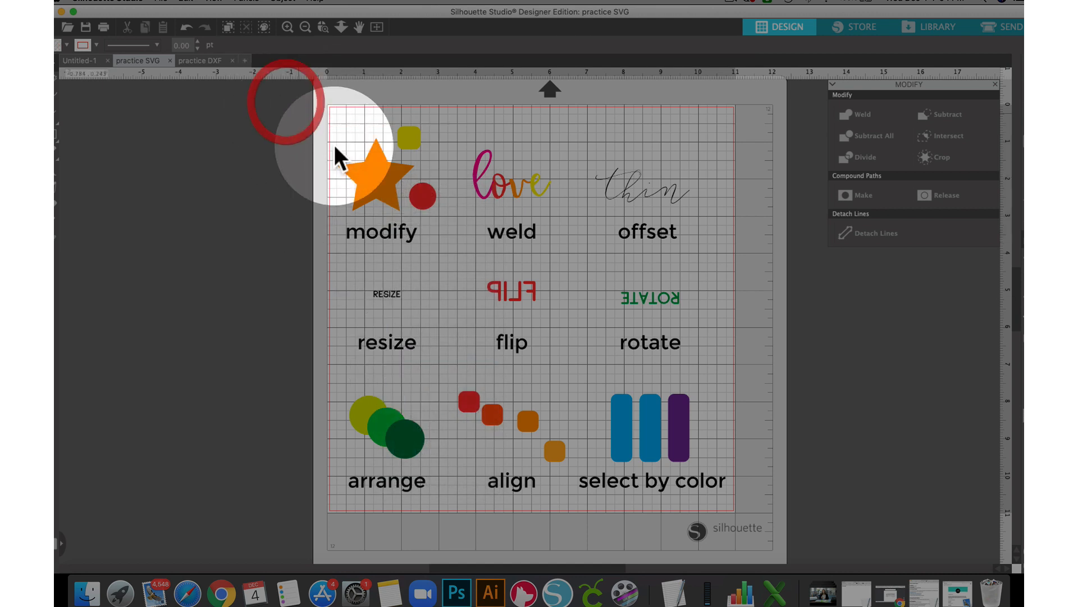
Step: Check the ungrouped modify shapes and the commands available for them together, and clear the selection
click(377, 189)
click(429, 162)
drag(309, 122, 443, 241)
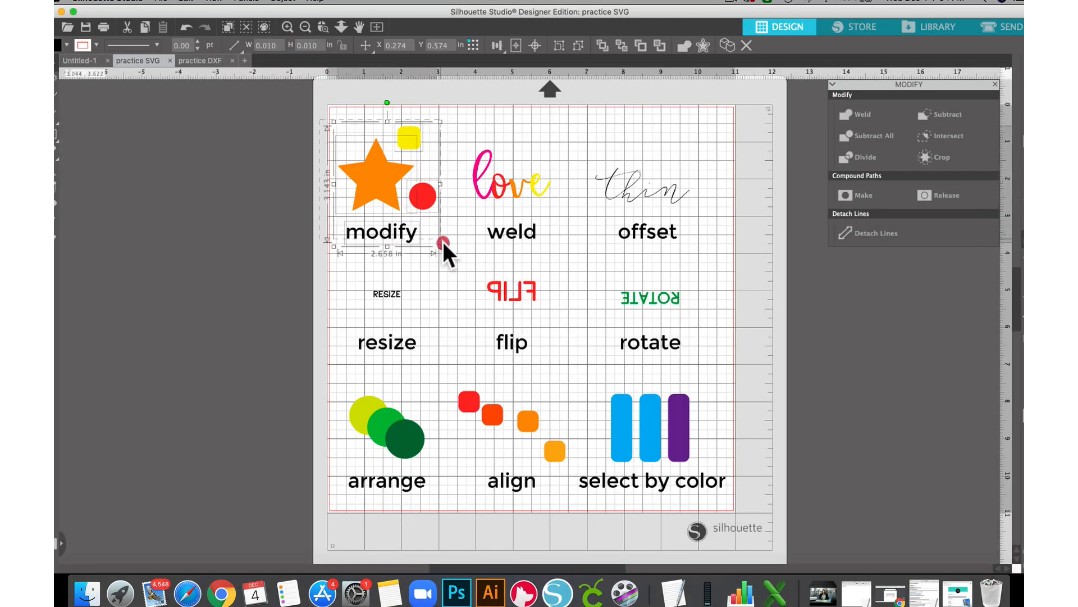
right_click(382, 178)
click(298, 150)
click(298, 150)
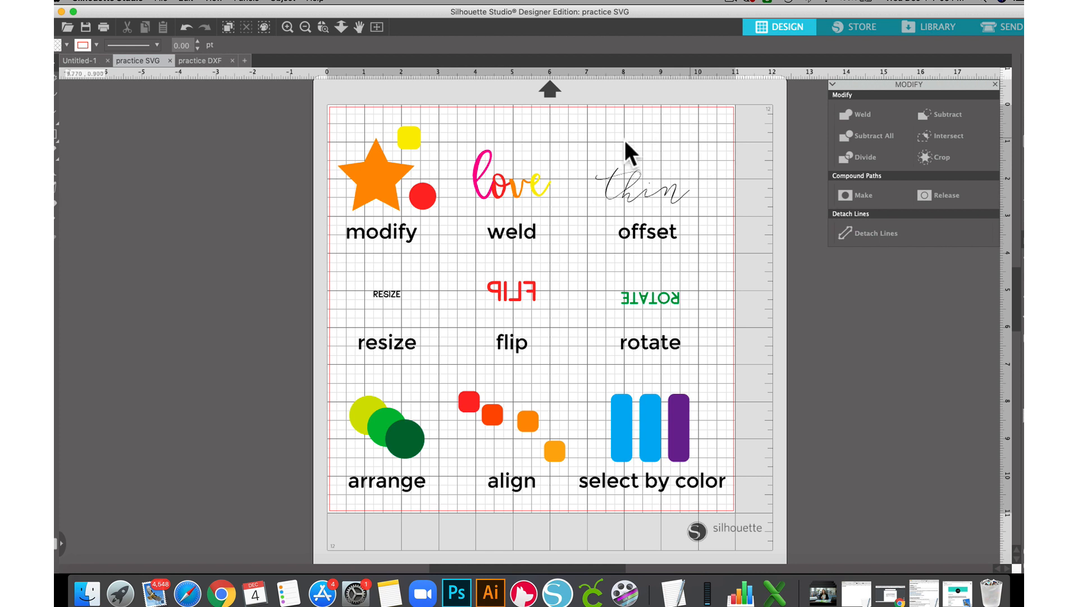
Step: Close and reopen the Modify tools, and move the yellow square beside the star and the red circle onto the star's centre
click(994, 83)
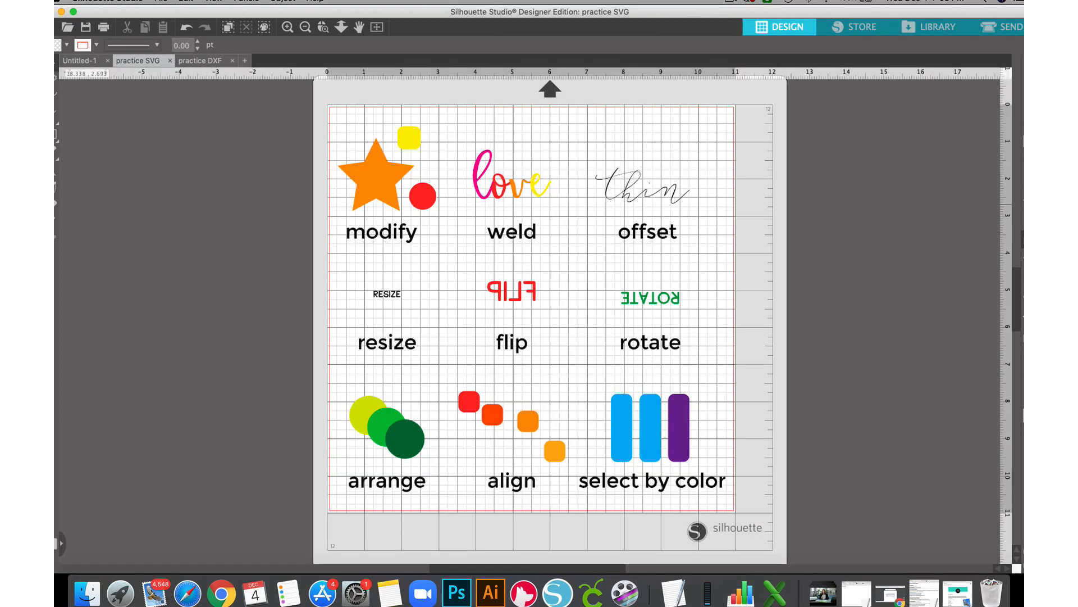
click(1011, 152)
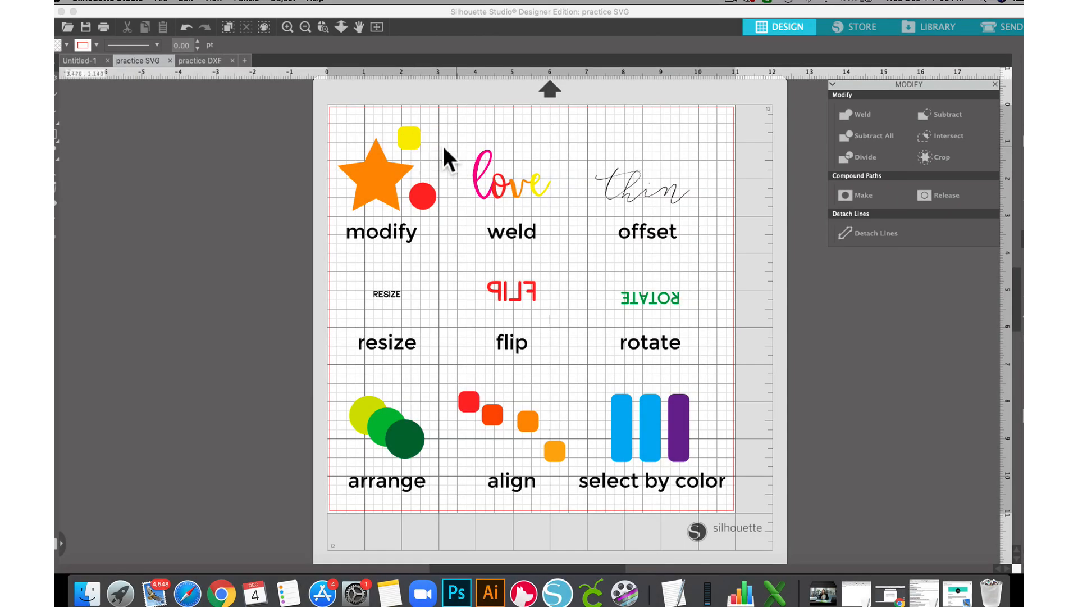
drag(413, 137, 399, 158)
drag(425, 195, 423, 142)
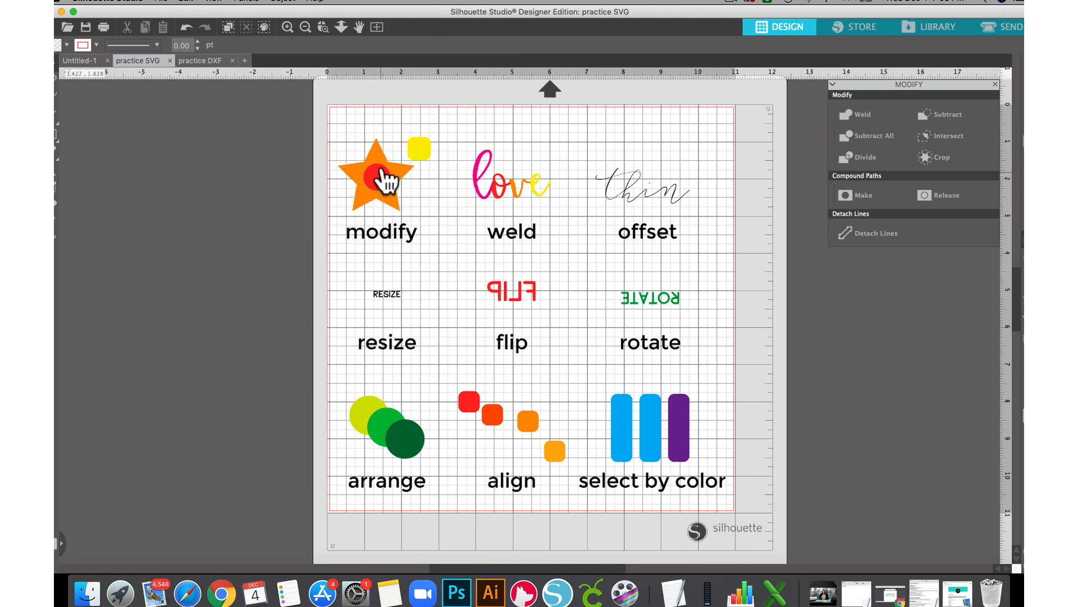
Step: Subtract the red circle from the star, undo it, redo it, and undo it once more
drag(336, 141, 394, 190)
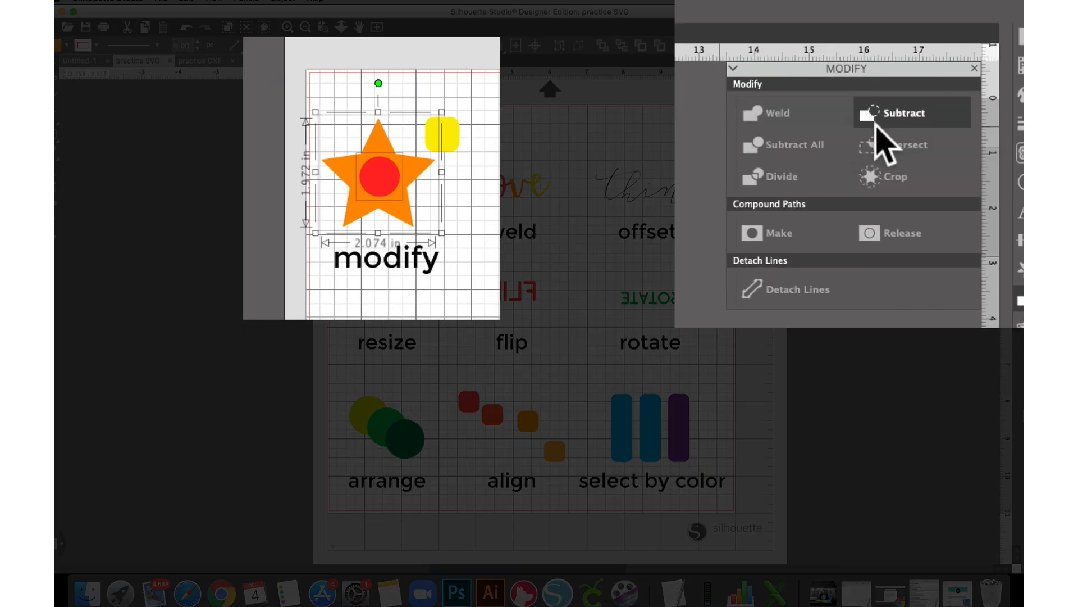
click(890, 119)
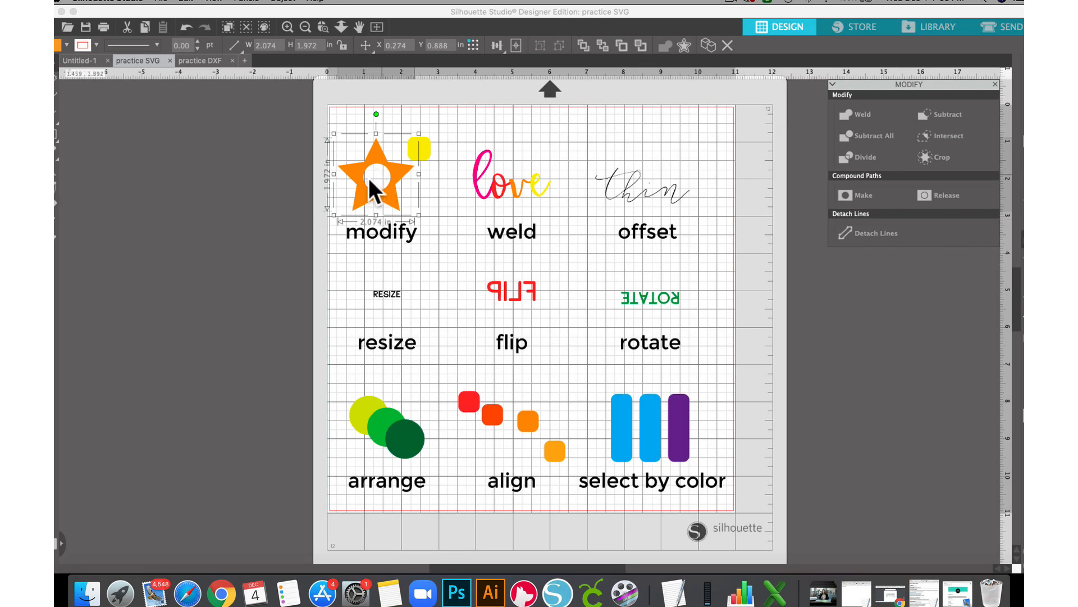
key(super+z)
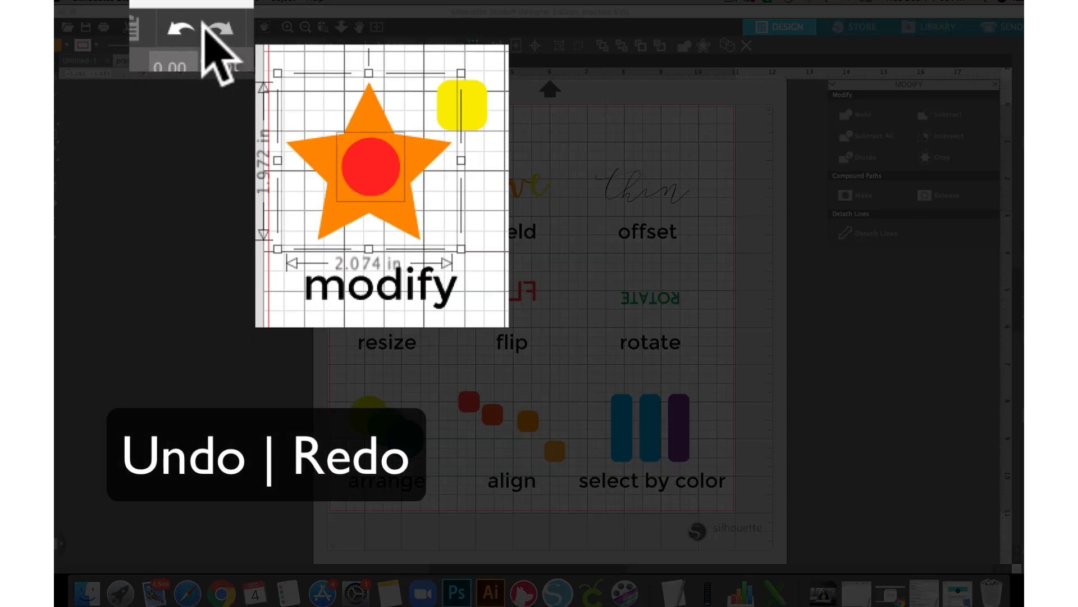
click(219, 29)
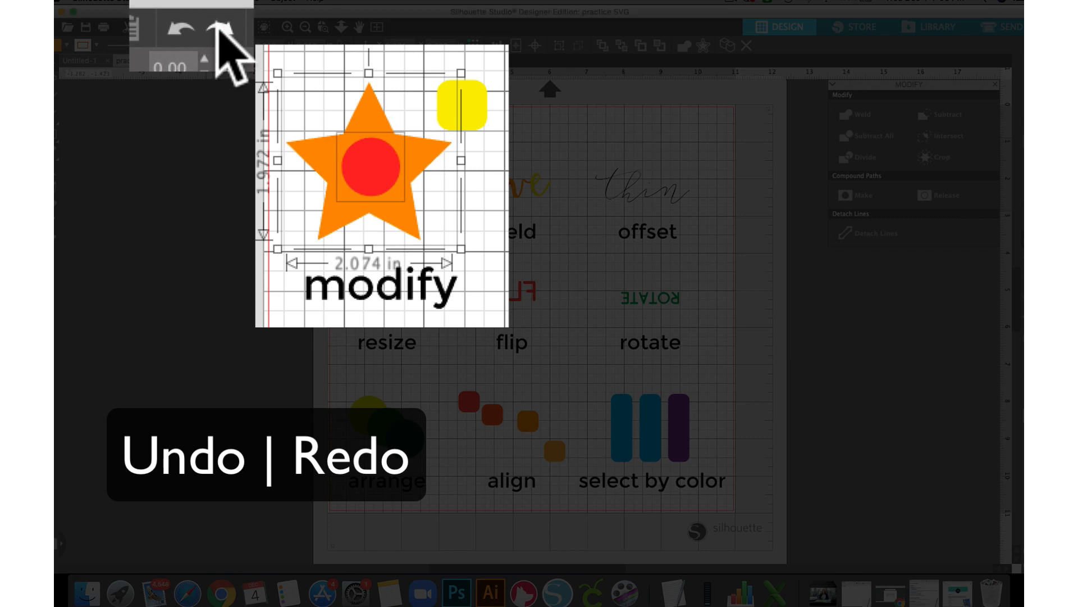
click(180, 31)
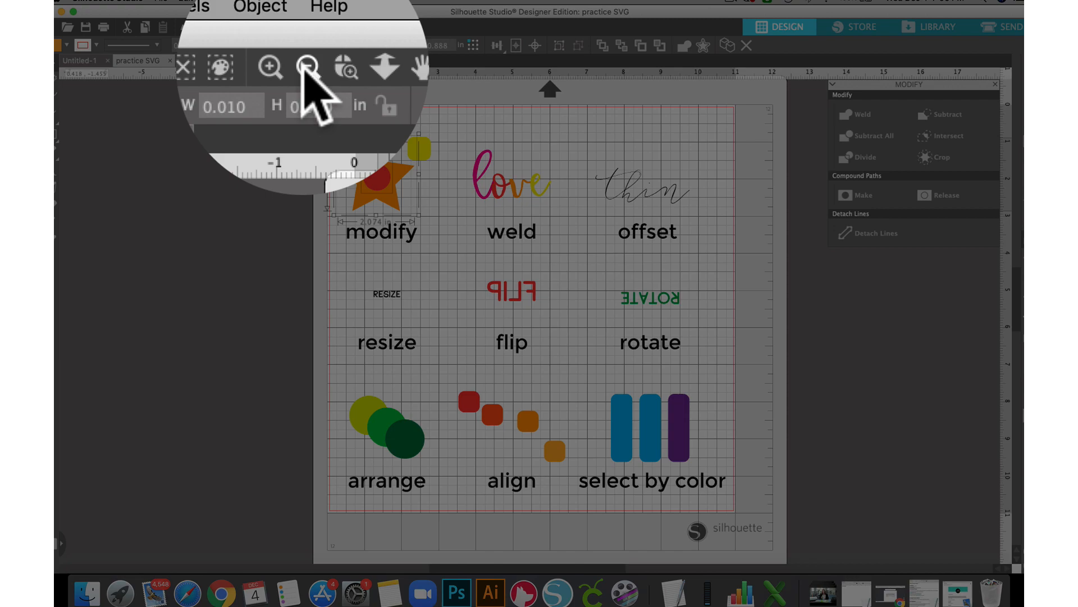
Step: Move the yellow square so it overlaps the star's top point, and select the square together with the star
click(287, 27)
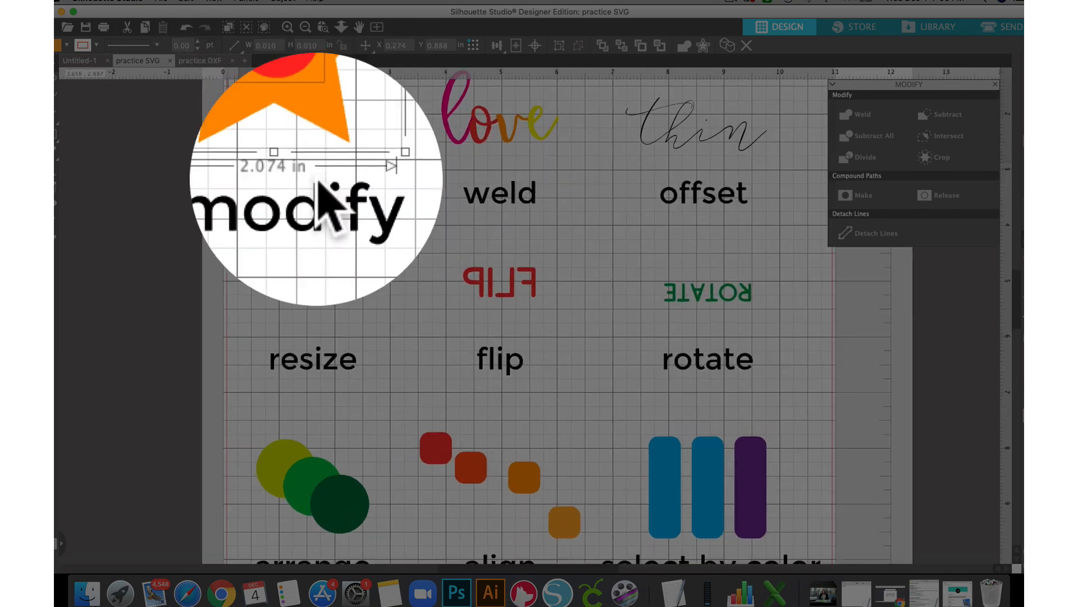
scroll(316, 182, up, 5)
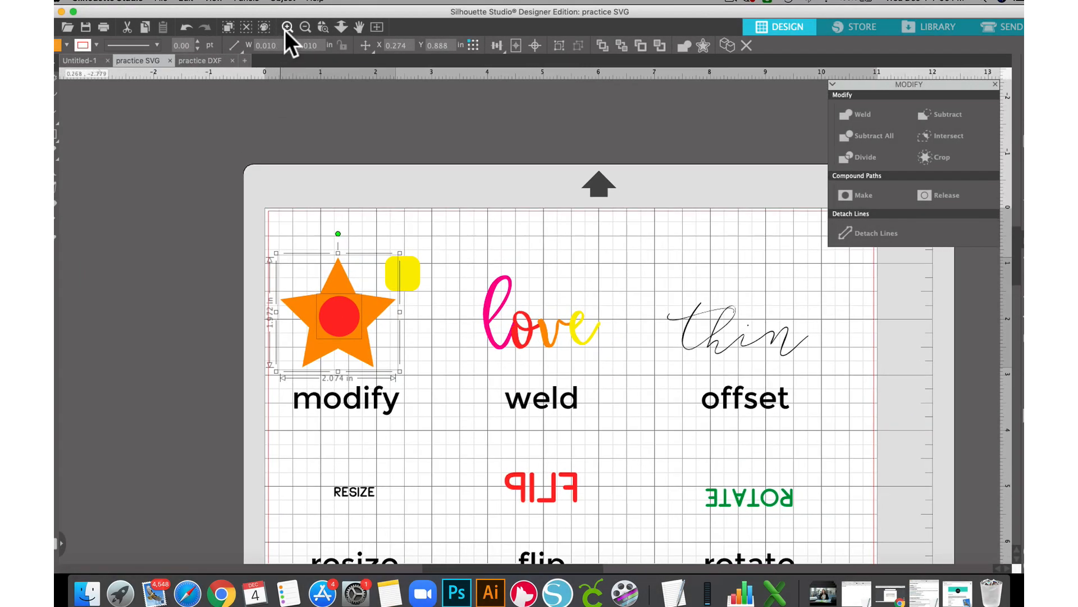
click(285, 28)
scroll(328, 258, left, 5)
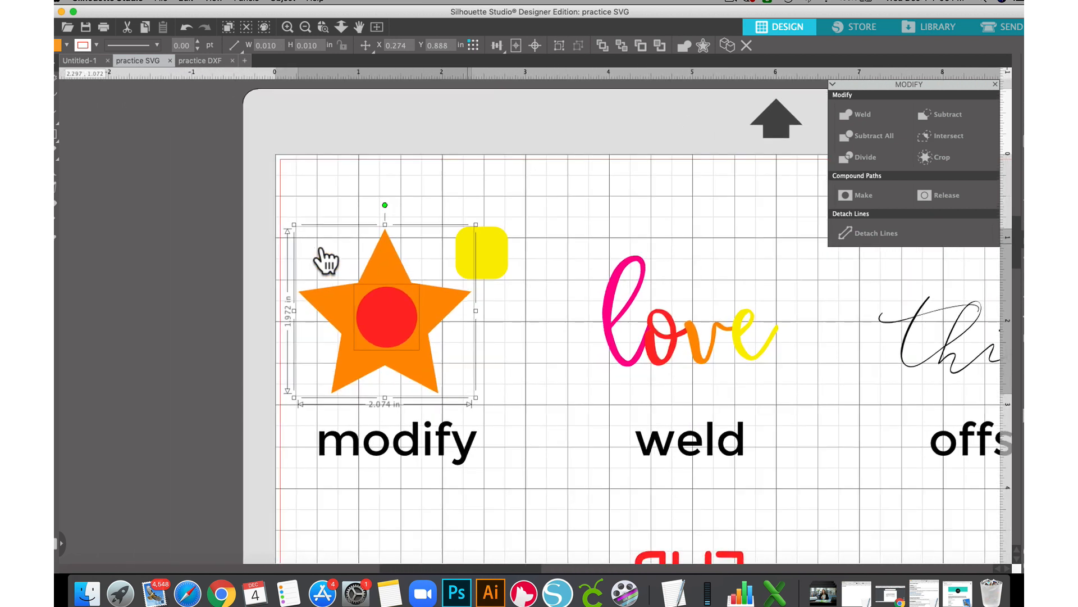
scroll(326, 259, left, 1)
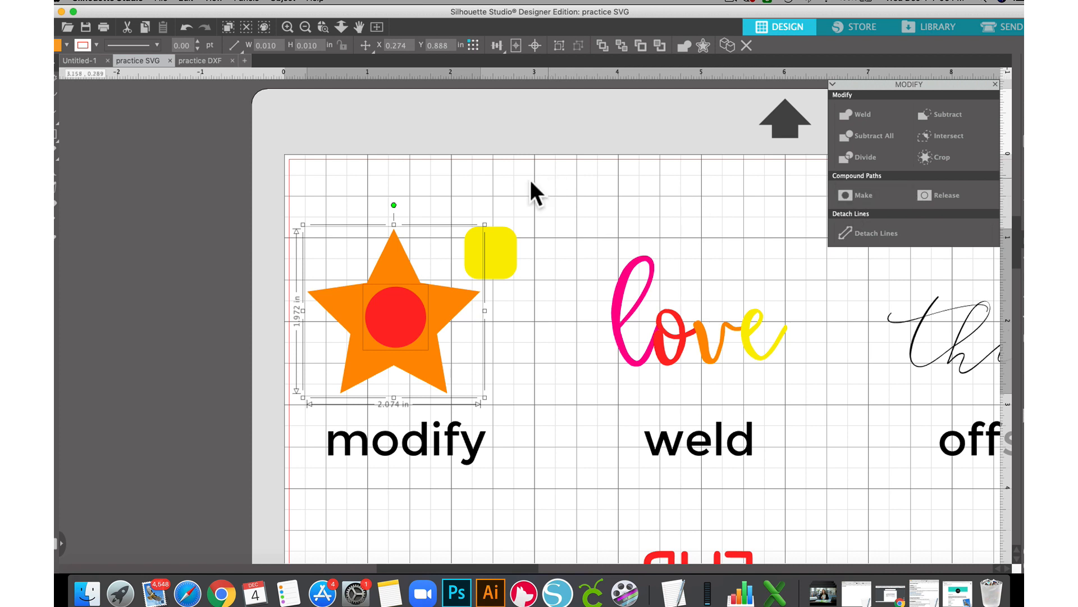
drag(355, 204, 406, 258)
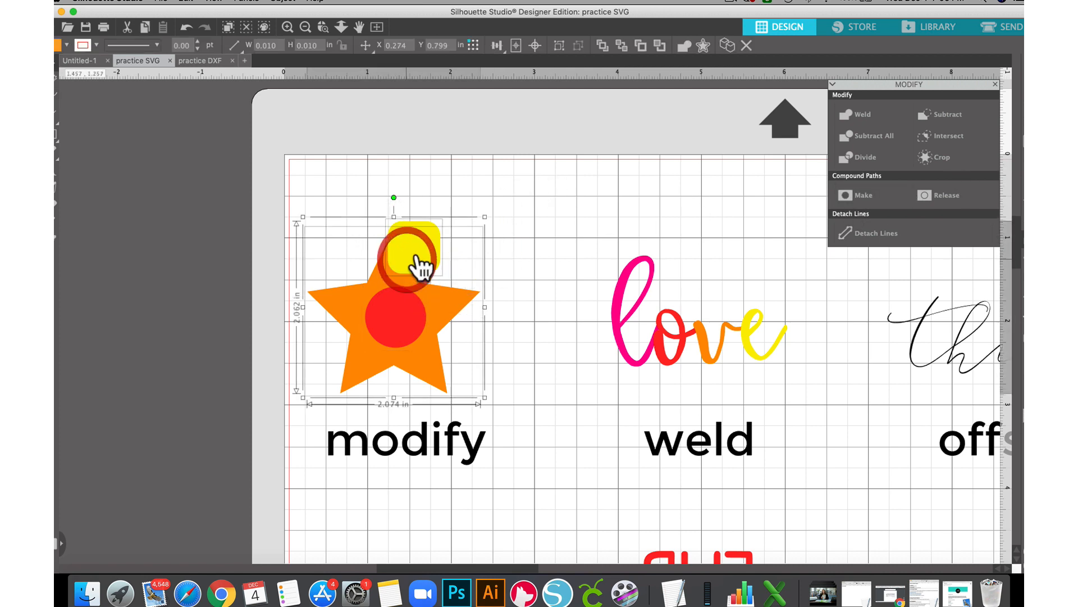
Step: Apply Intersect to the star and the yellow square, and undo it
click(961, 133)
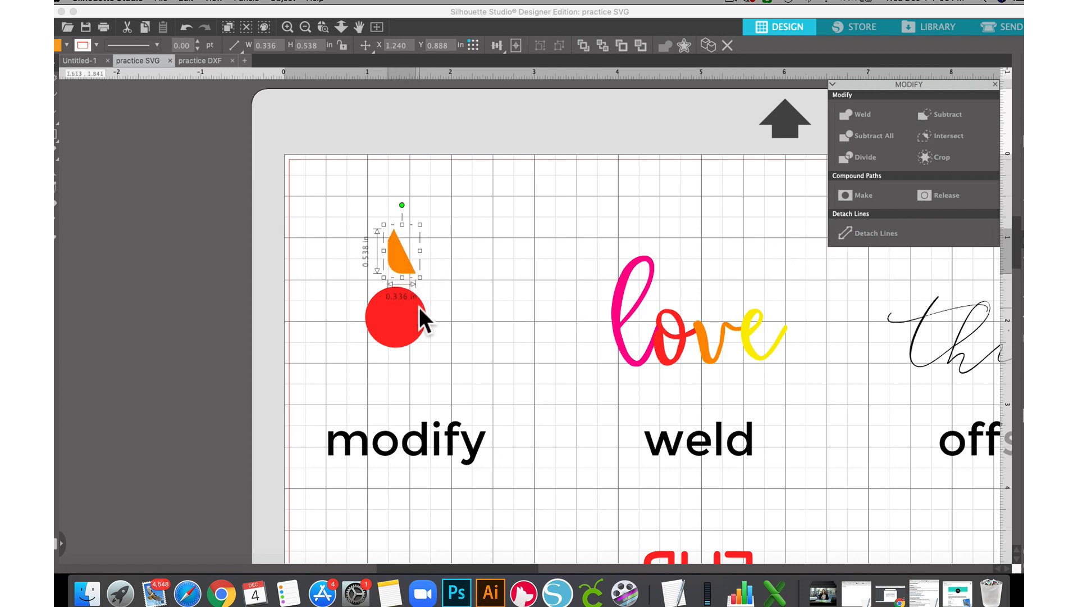
key(super+z)
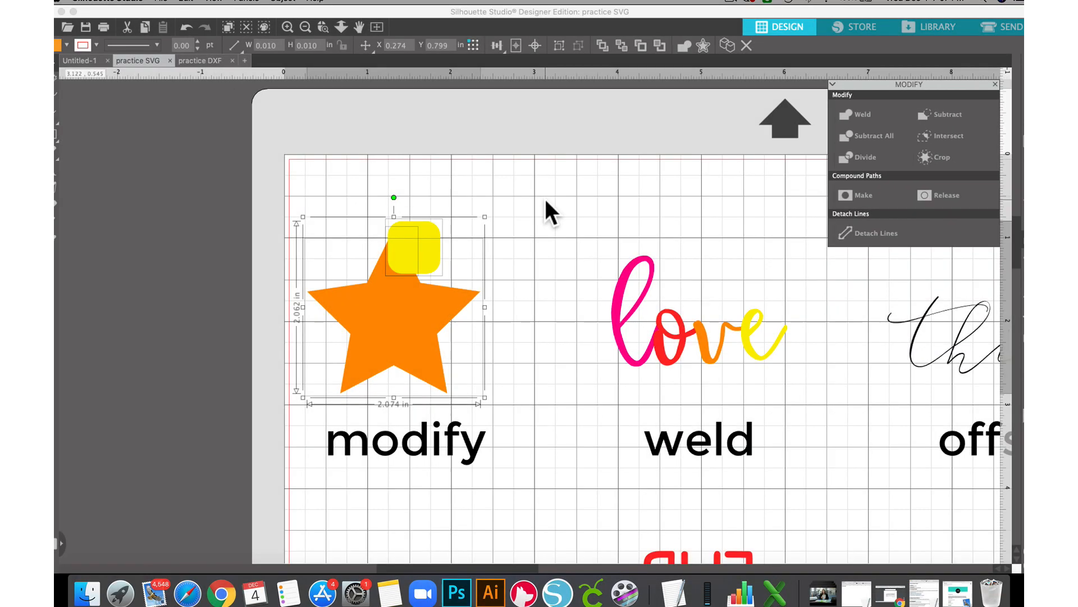
Step: Divide the star and the overlapping yellow square, and pull the resulting pieces apart
click(545, 202)
drag(435, 236, 488, 203)
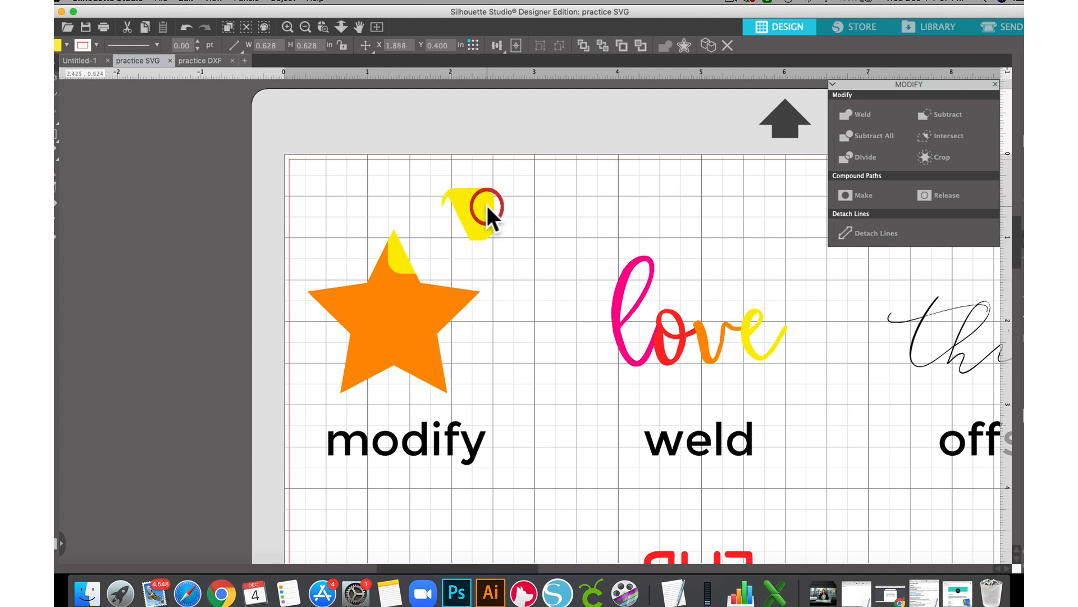
drag(405, 264, 405, 201)
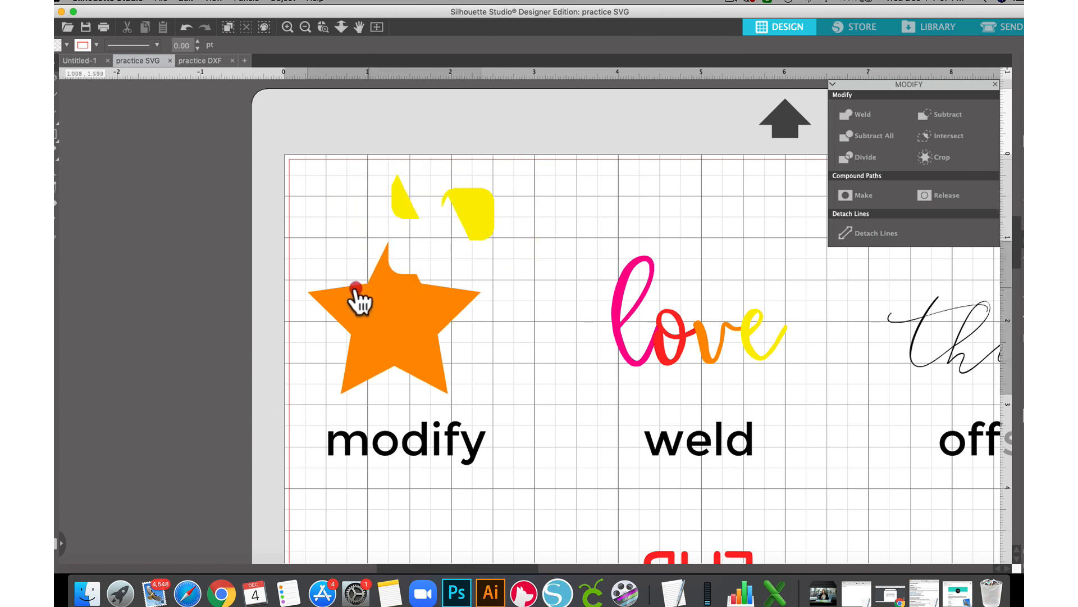
drag(366, 301, 332, 281)
Step: Undo the piece moves and the Divide operation on the star and square, and clear the selection
key(cmd+z)
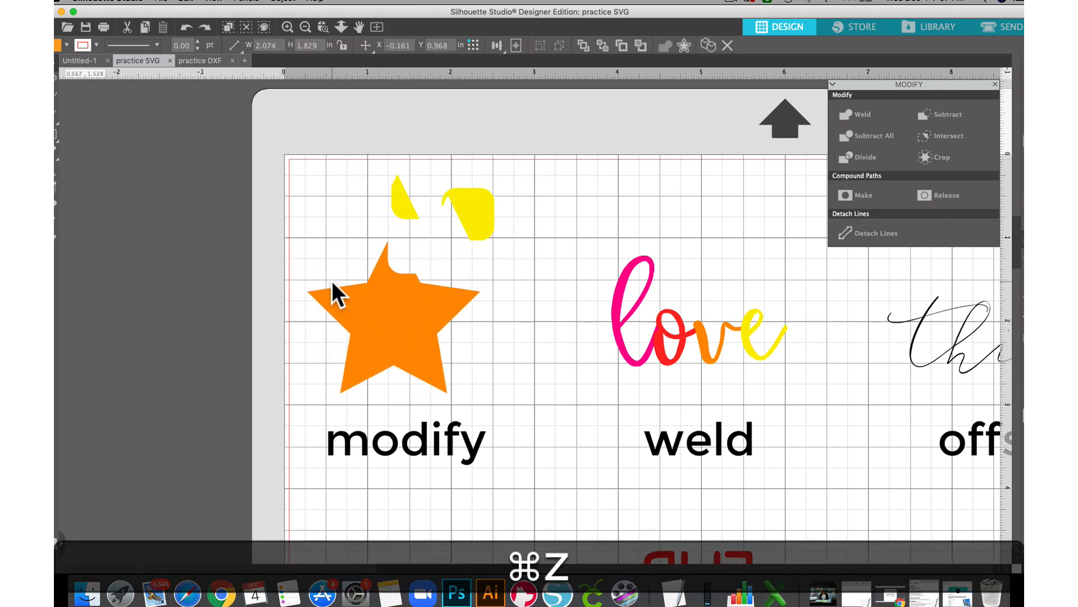
key(super+z)
key(super+z)
key(super+z)
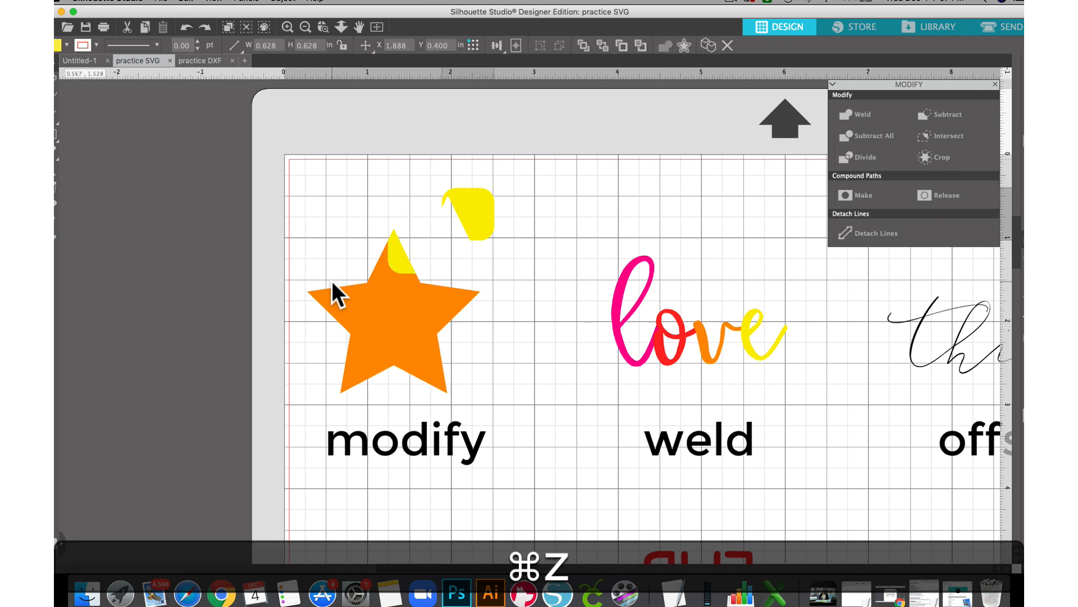
key(super+z)
key(super+z)
key(super+z)
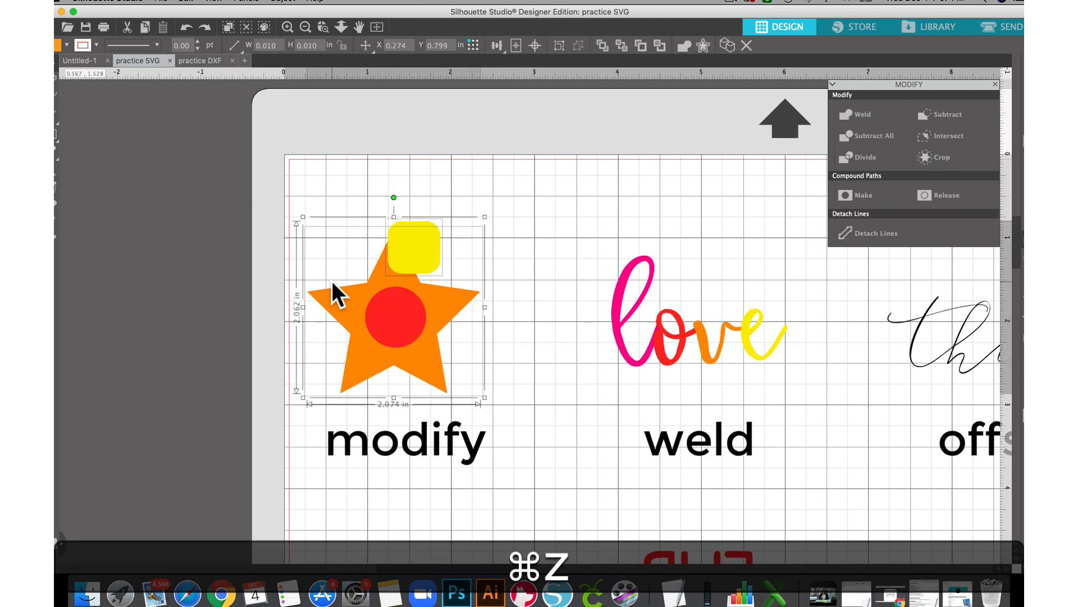
click(478, 223)
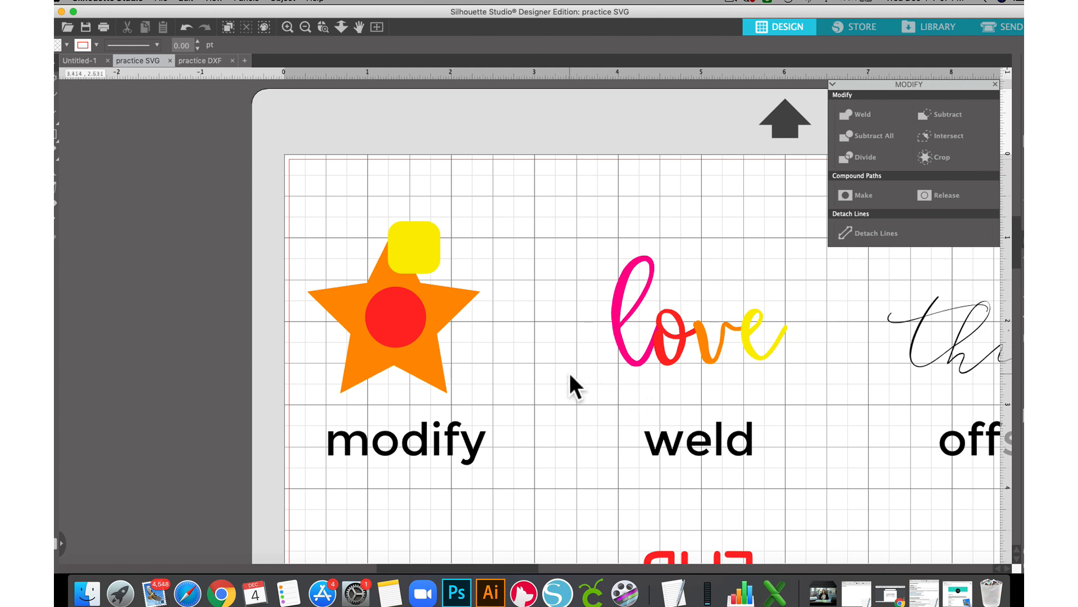
Step: Examine how the letters of "love" overlap by selecting the whole word, and clear the selection
scroll(571, 375, right, 5)
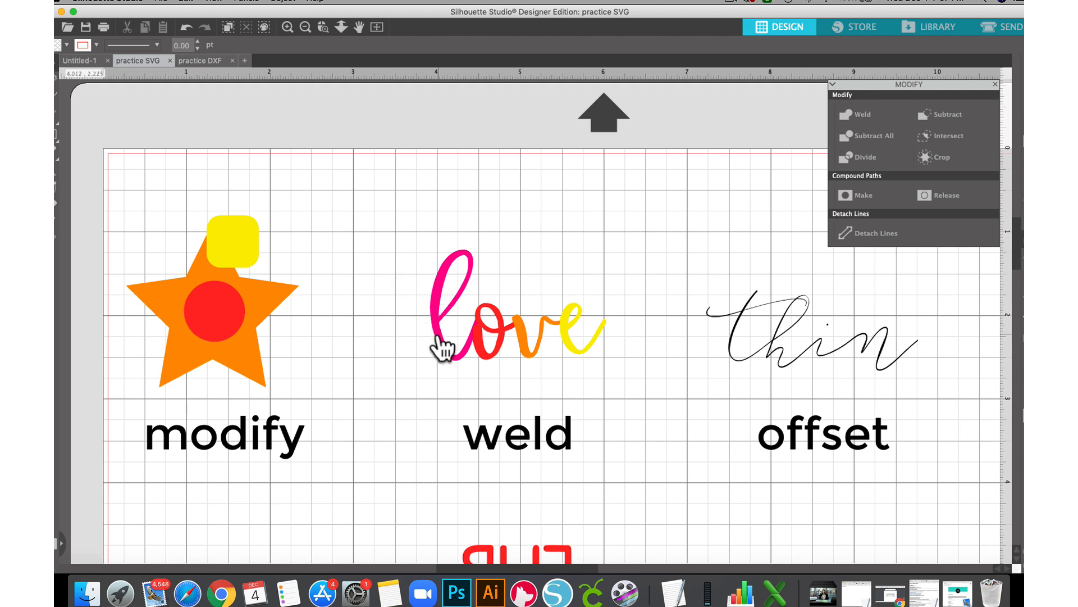
drag(412, 373, 631, 289)
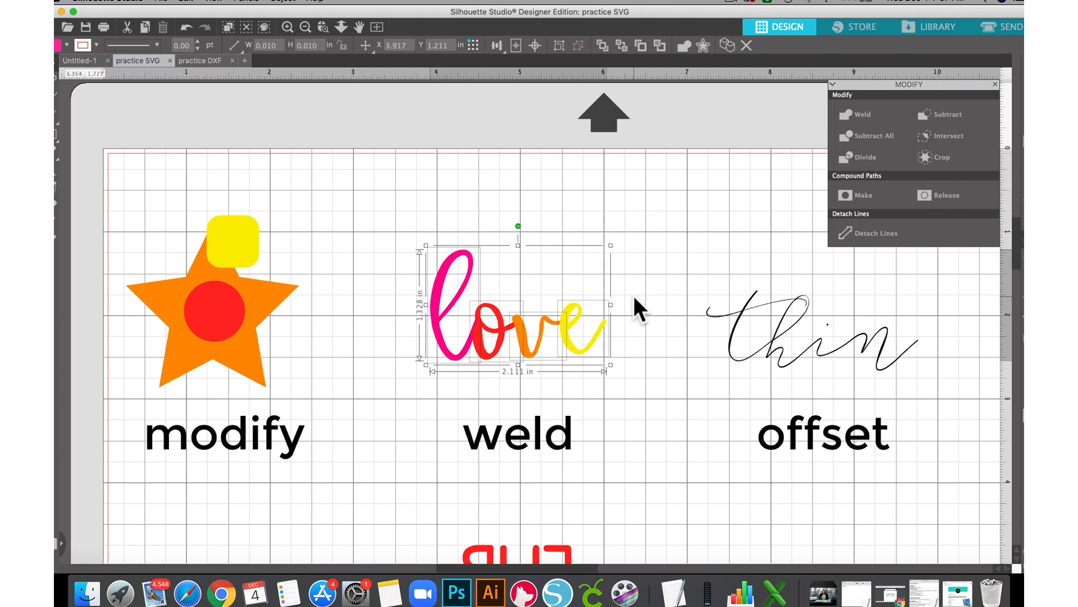
click(634, 295)
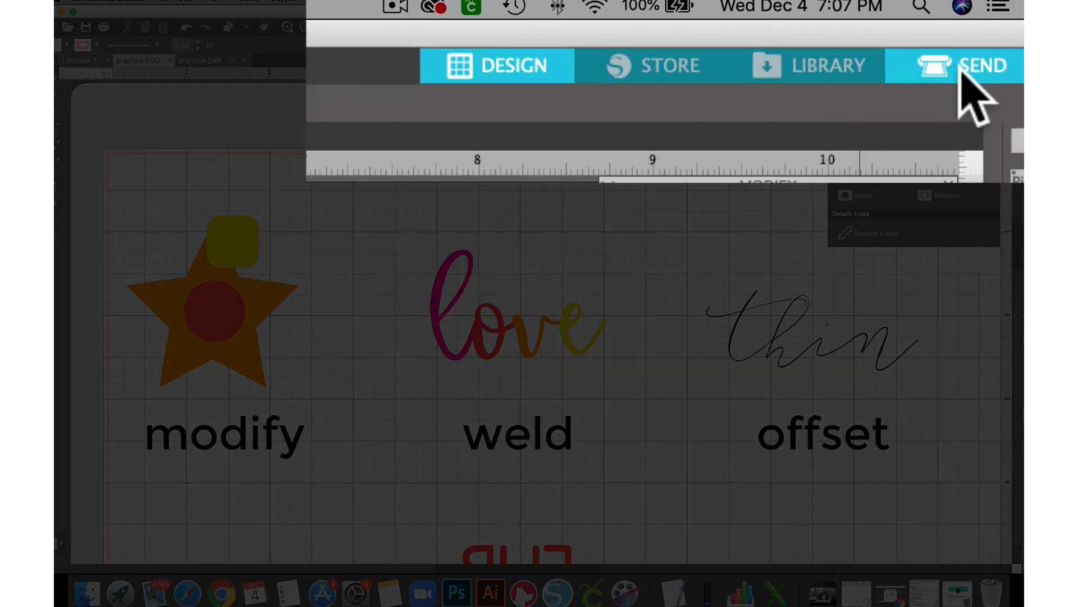
Step: Preview the cut lines of the overlapping letters in "love" up close, and return to the design workspace
click(946, 72)
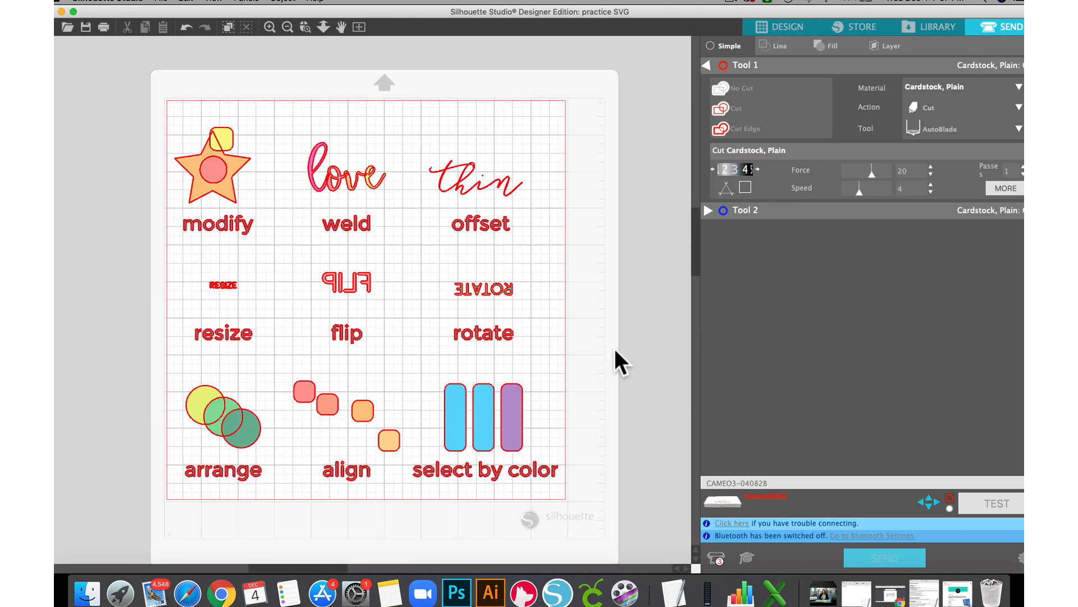
click(270, 27)
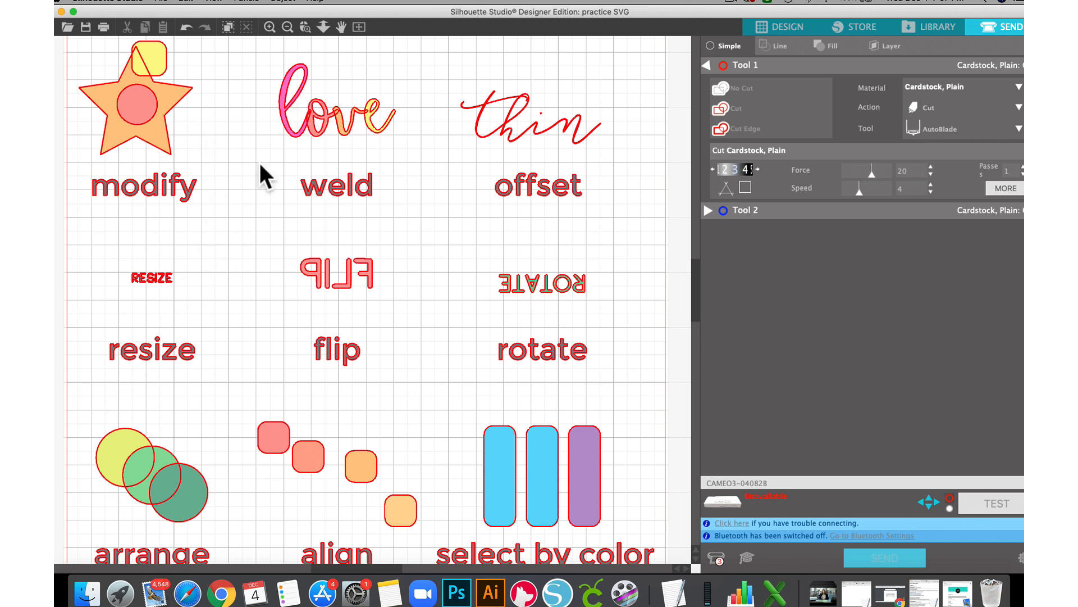
click(270, 27)
scroll(251, 165, up, 5)
scroll(252, 168, up, 4)
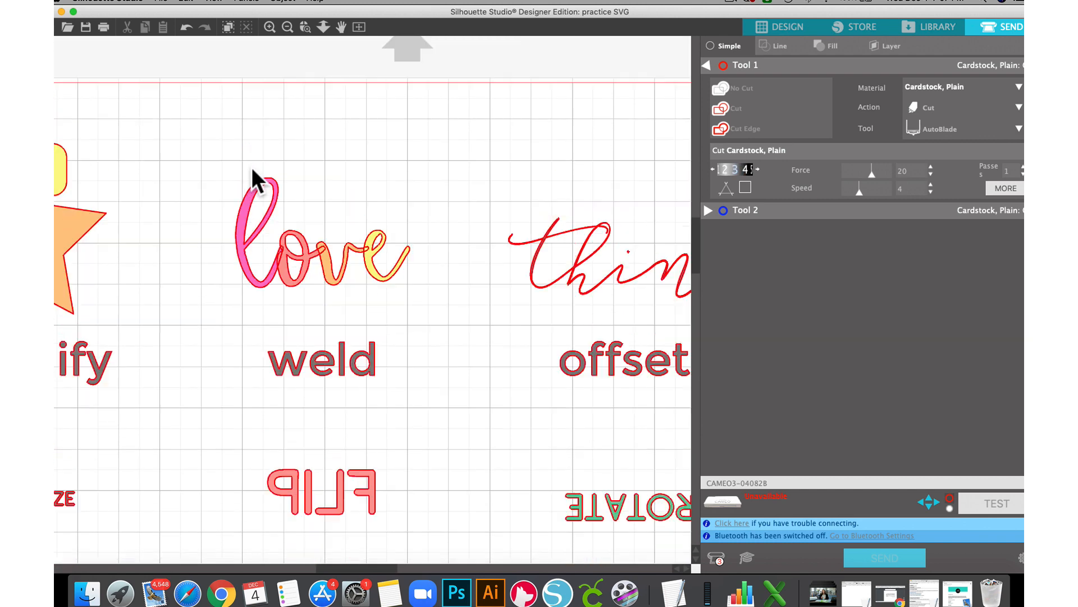
click(269, 26)
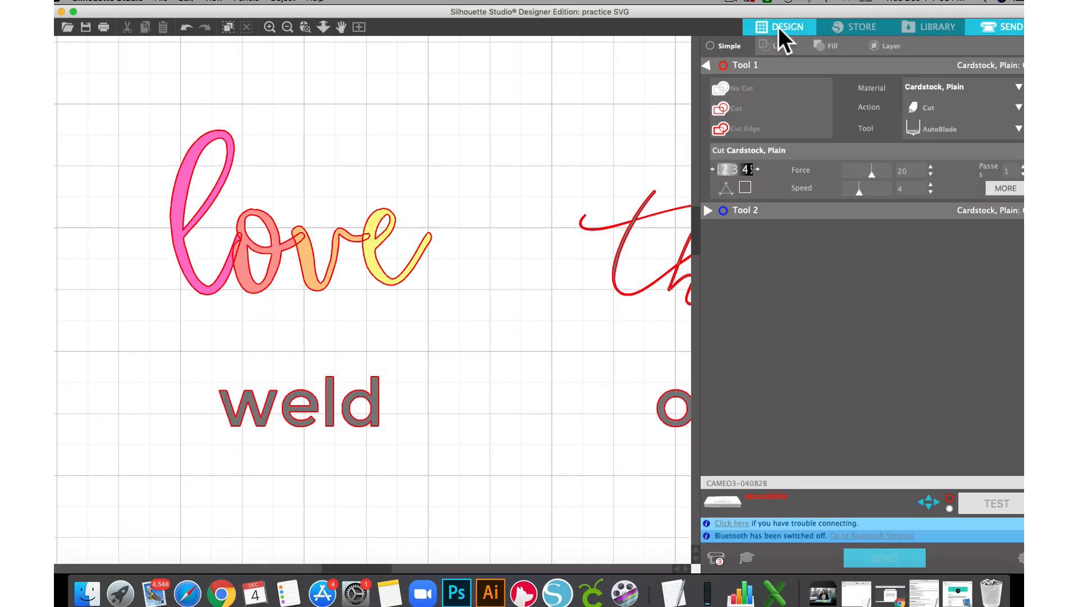
click(779, 27)
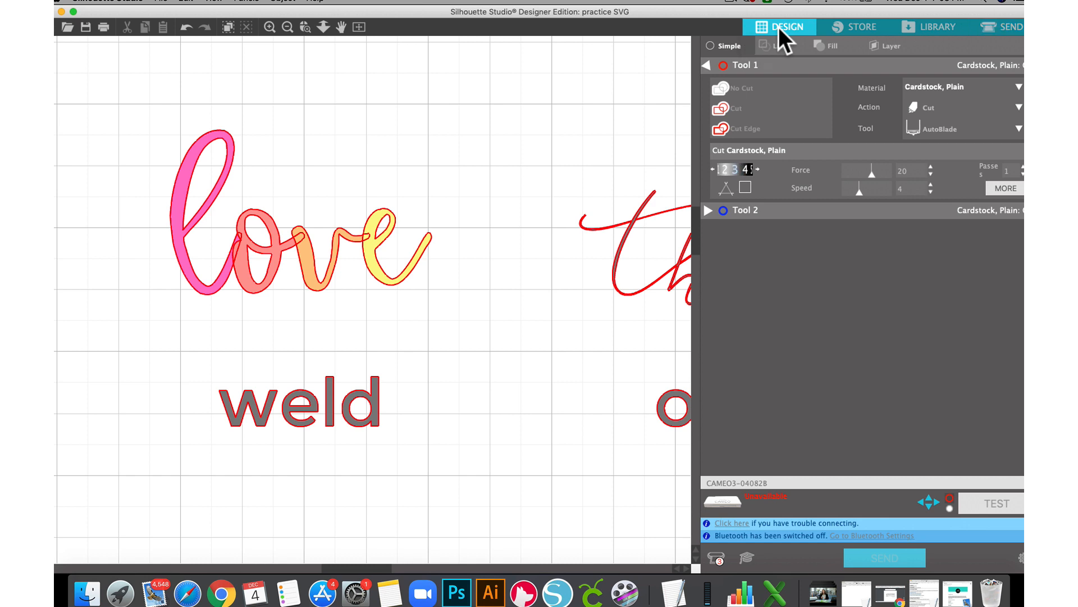
Step: Weld the overlapping letters of "love" into a single shape
drag(309, 130, 635, 351)
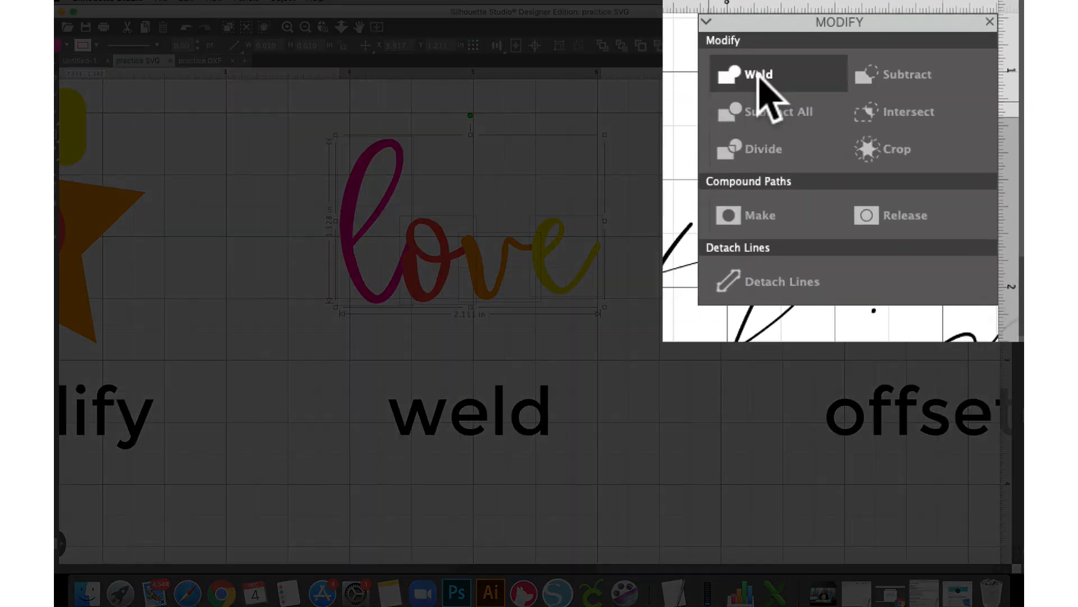
click(854, 114)
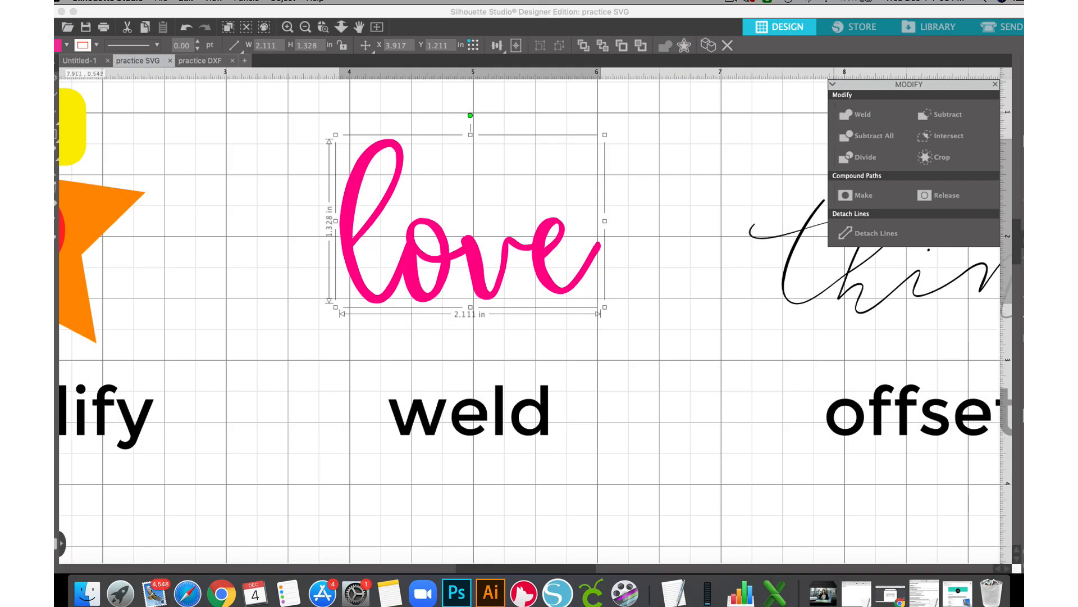
Step: Preview the cut lines of the welded "love" up close, and return to the design workspace
click(1003, 26)
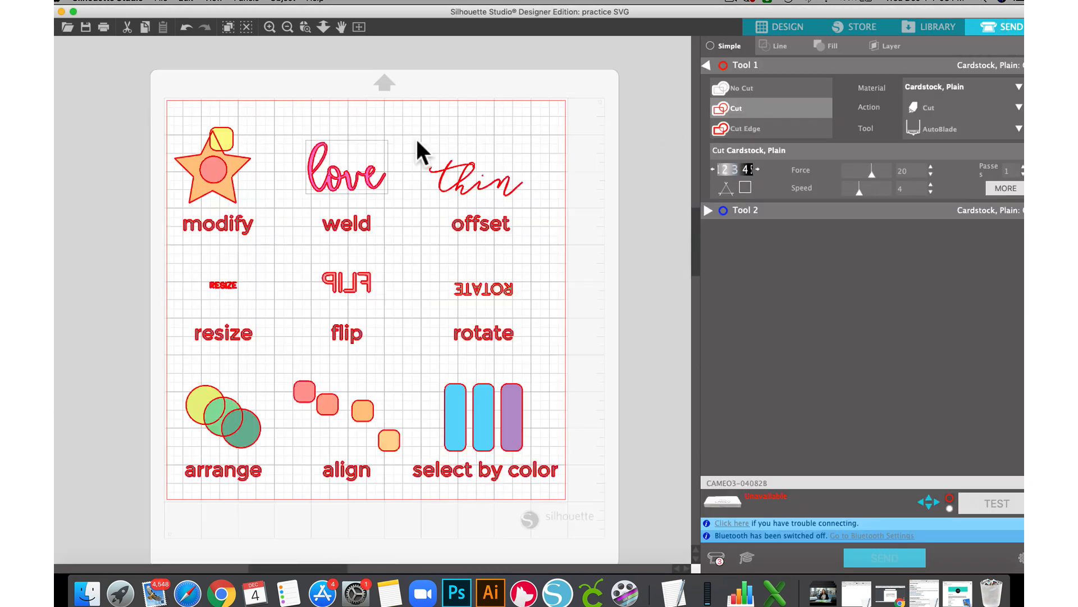
click(283, 23)
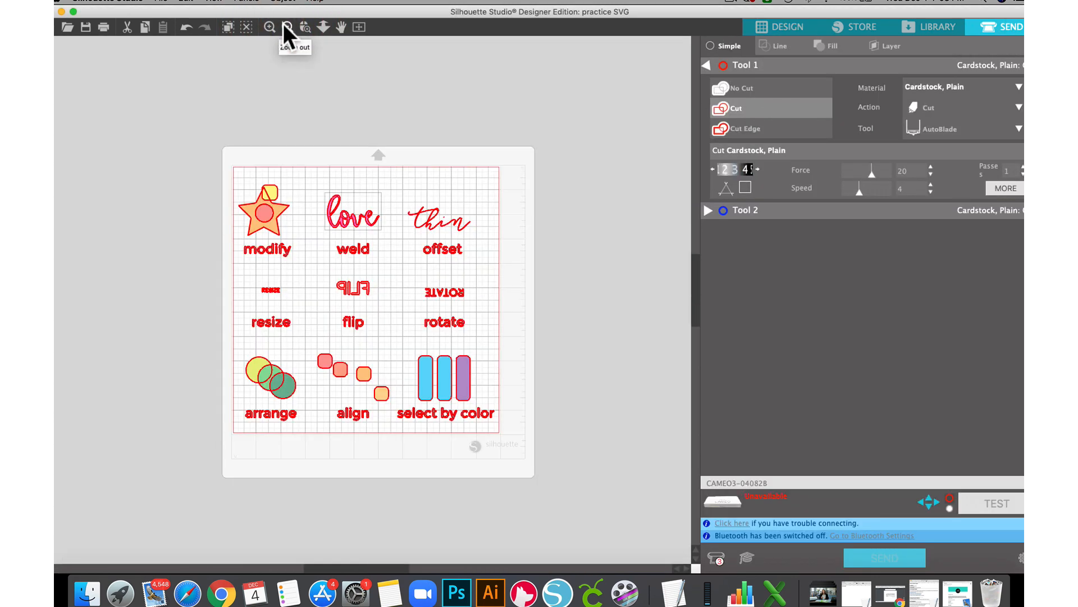
click(283, 23)
click(283, 23)
click(271, 24)
click(270, 24)
click(271, 24)
click(271, 23)
click(271, 23)
click(271, 24)
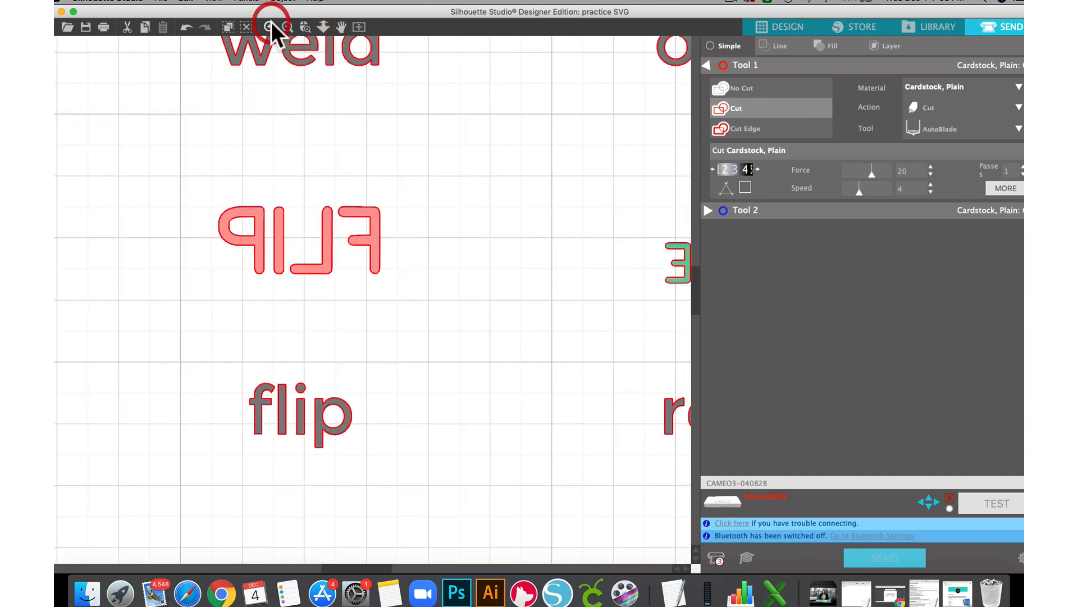
scroll(231, 205, up, 5)
scroll(233, 216, up, 10)
scroll(233, 217, left, 3)
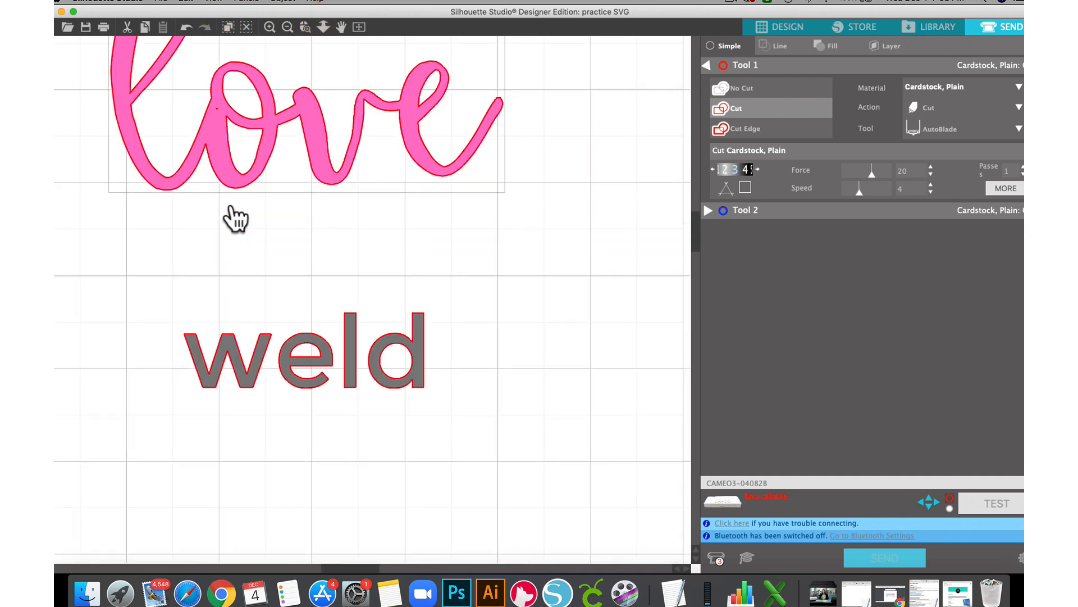
scroll(235, 216, left, 3)
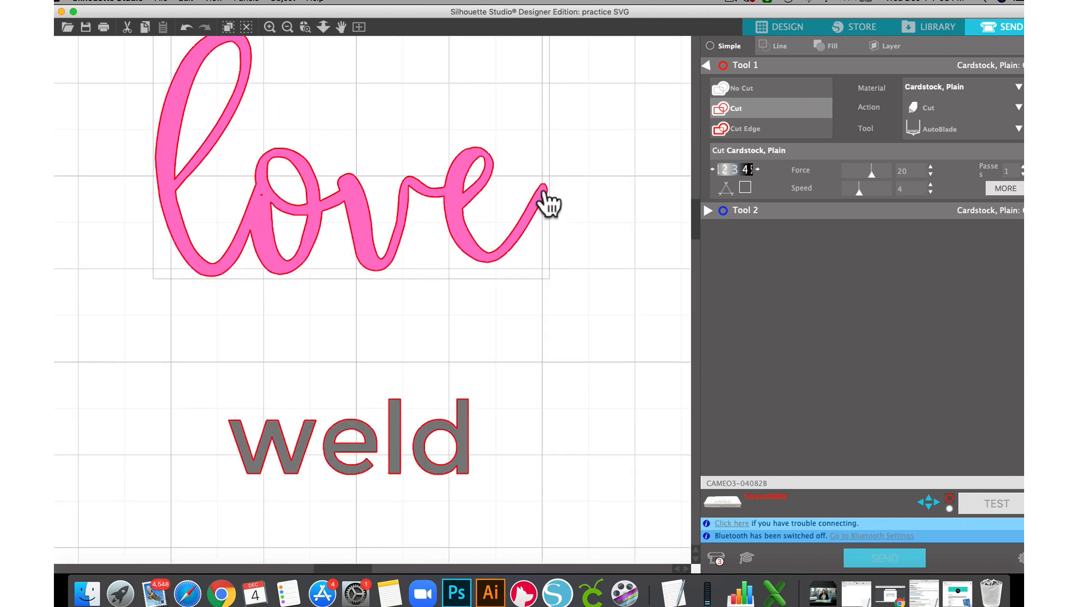
click(788, 22)
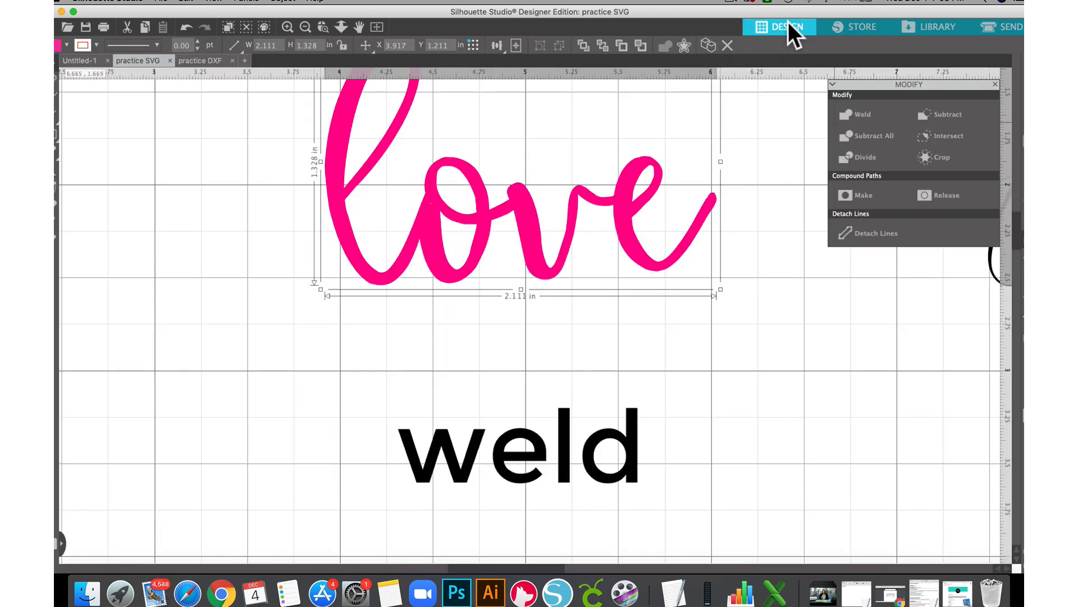
Step: Close the Modify tools and start an outward Offset around the script word "thin"
key(super+minus)
key(super+minus)
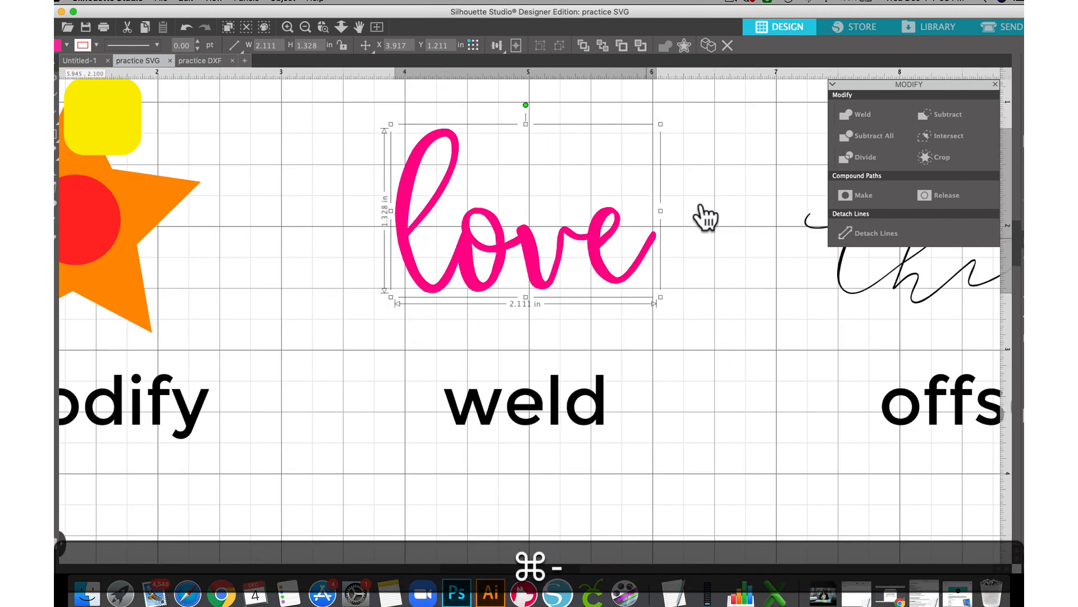
key(super+minus)
key(super+minus)
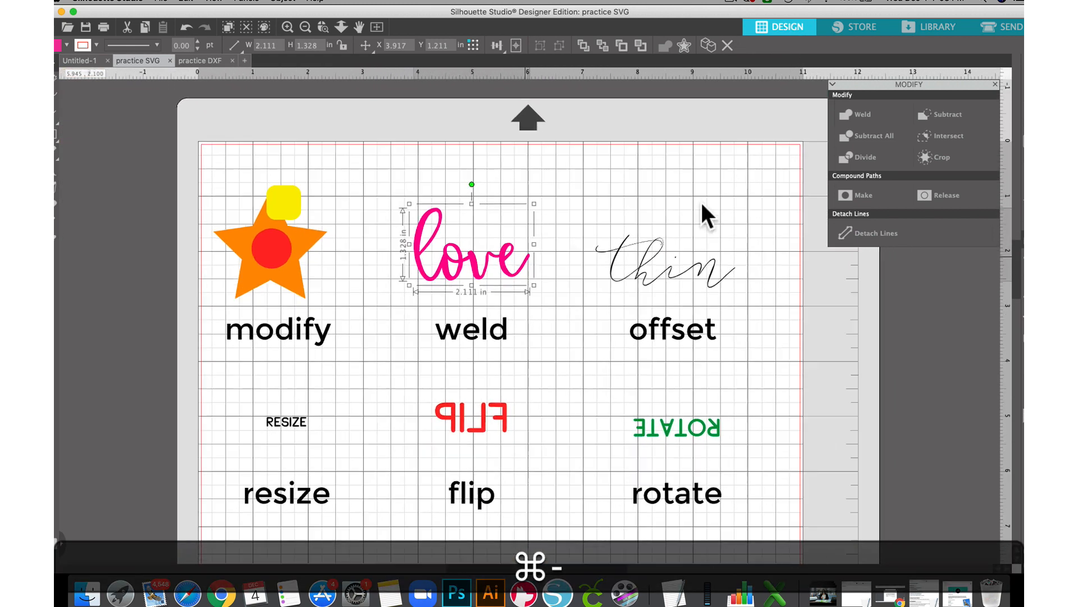
scroll(701, 241, right, 1)
key(super+equal)
scroll(700, 240, right, 1)
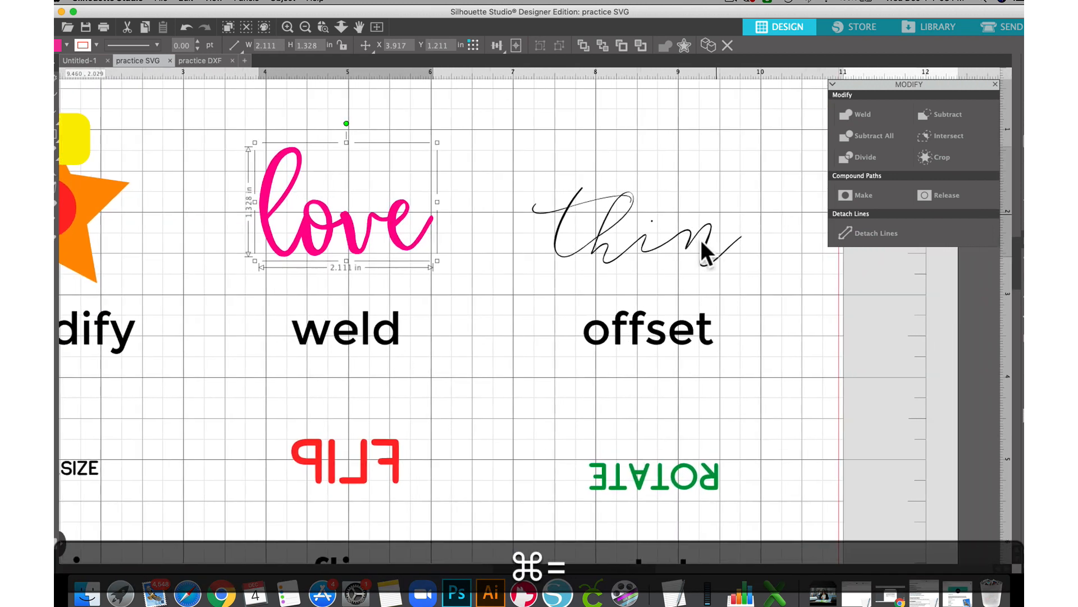
click(679, 339)
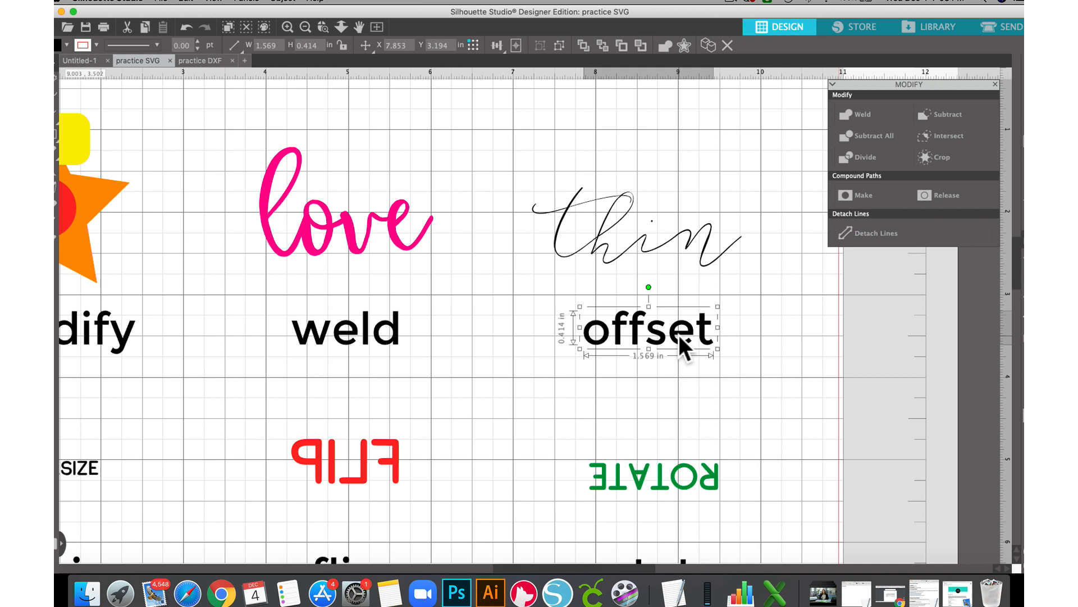
click(598, 231)
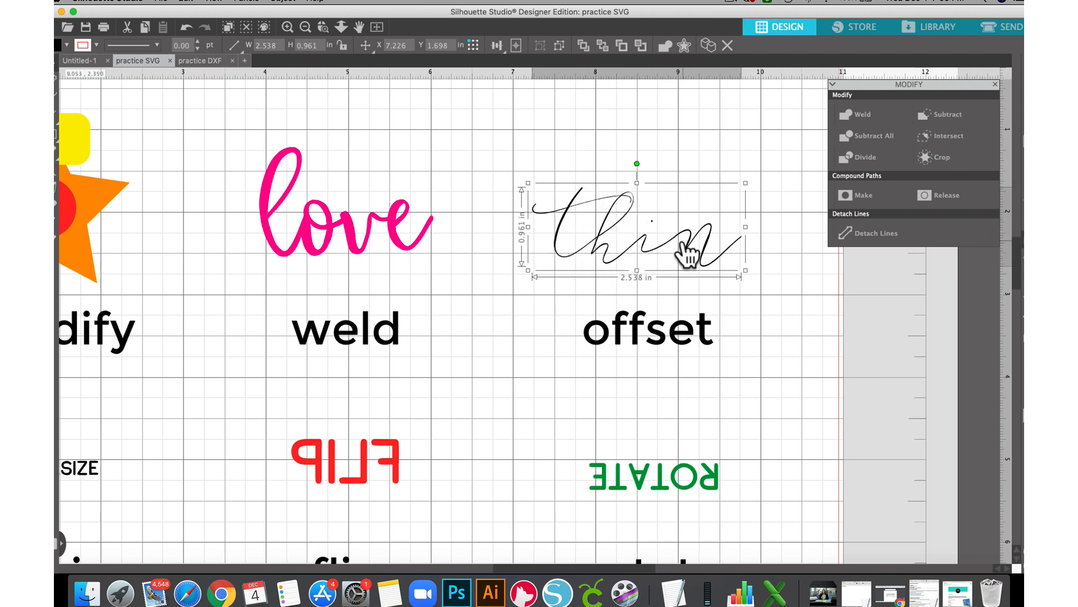
click(995, 84)
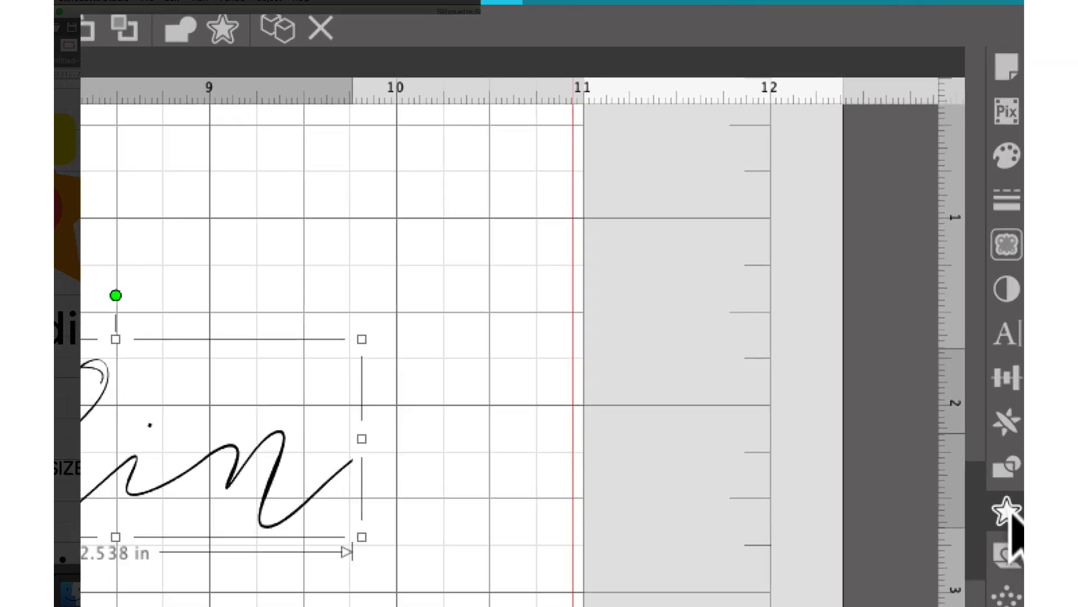
click(1007, 510)
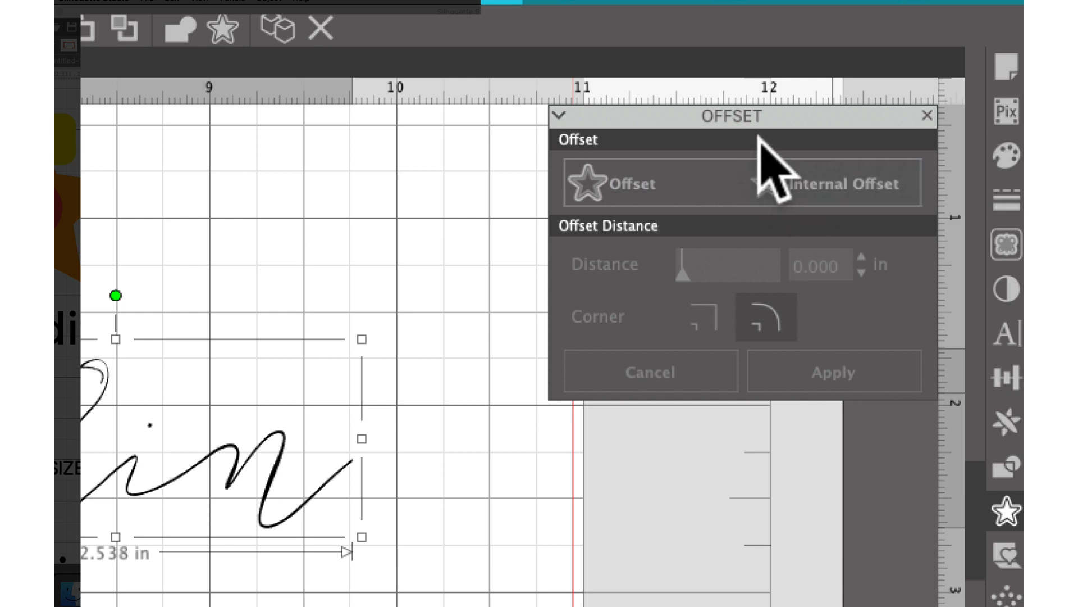
drag(759, 115, 635, 170)
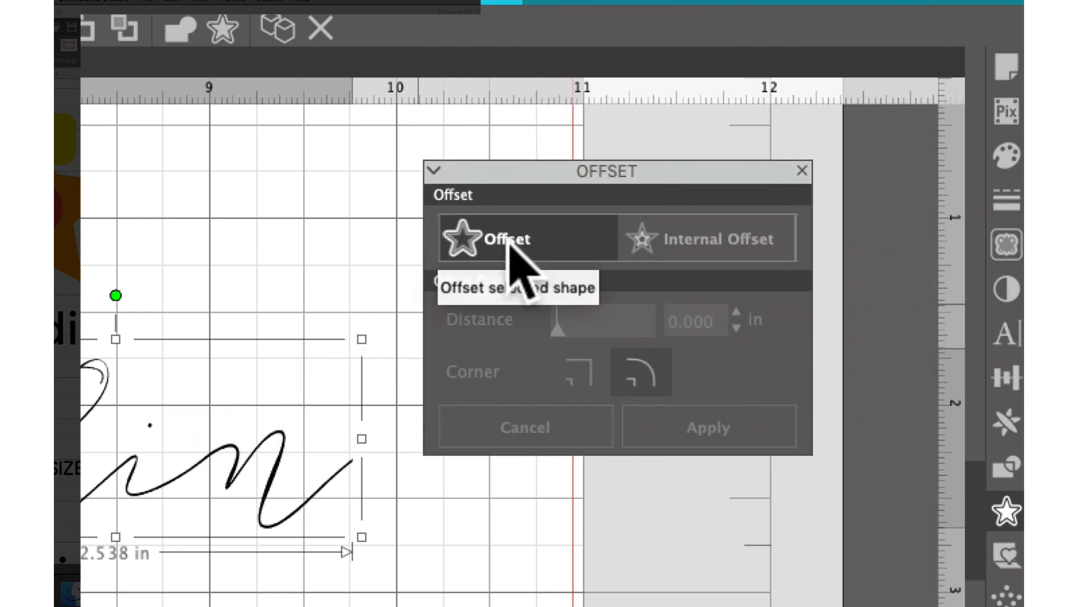
click(485, 243)
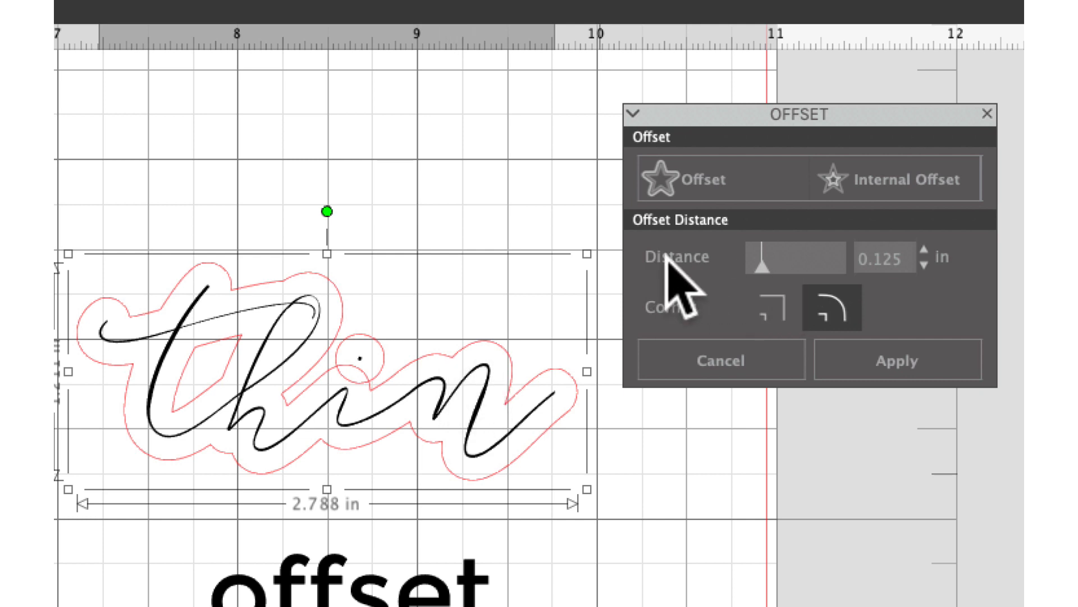
Step: Set the offset distance around "thin" to 0.022 in with rounded corners, and apply the offset
drag(760, 264, 754, 268)
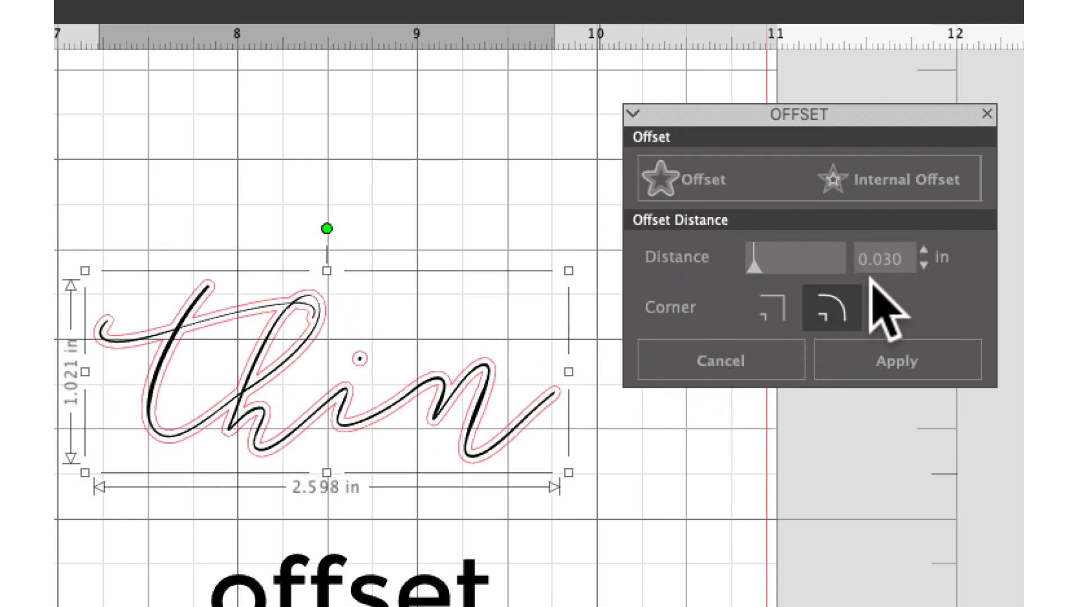
click(924, 263)
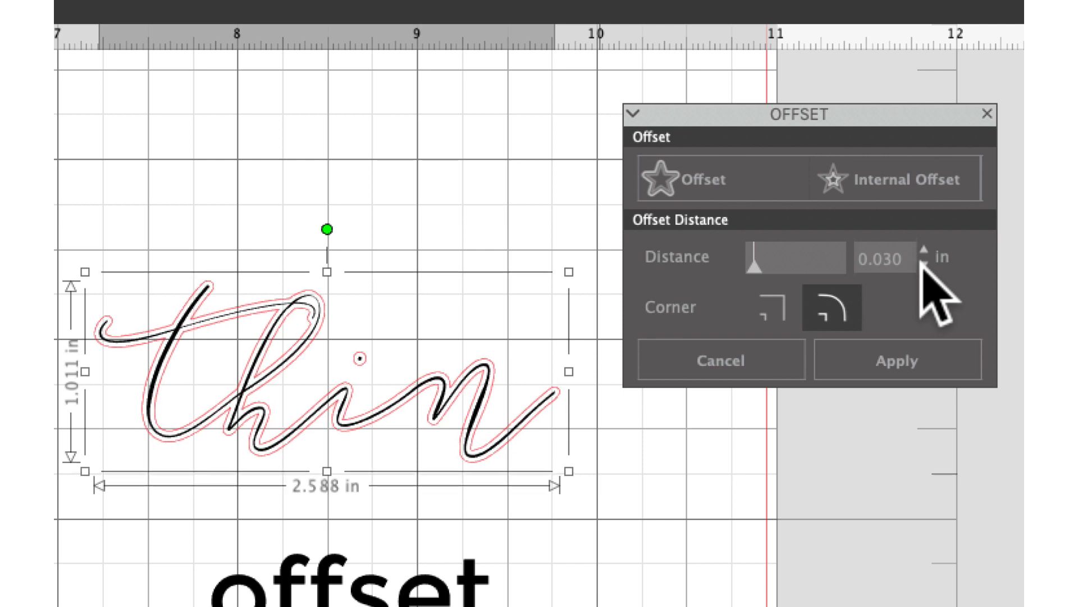
click(893, 259)
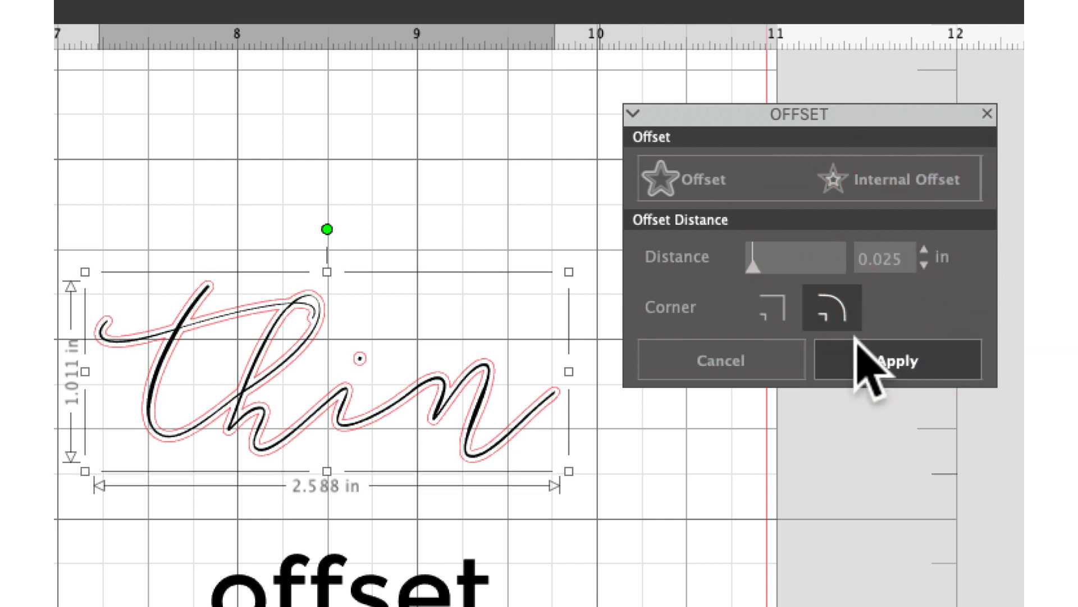
key(Left)
key(shift+Right)
text(2)
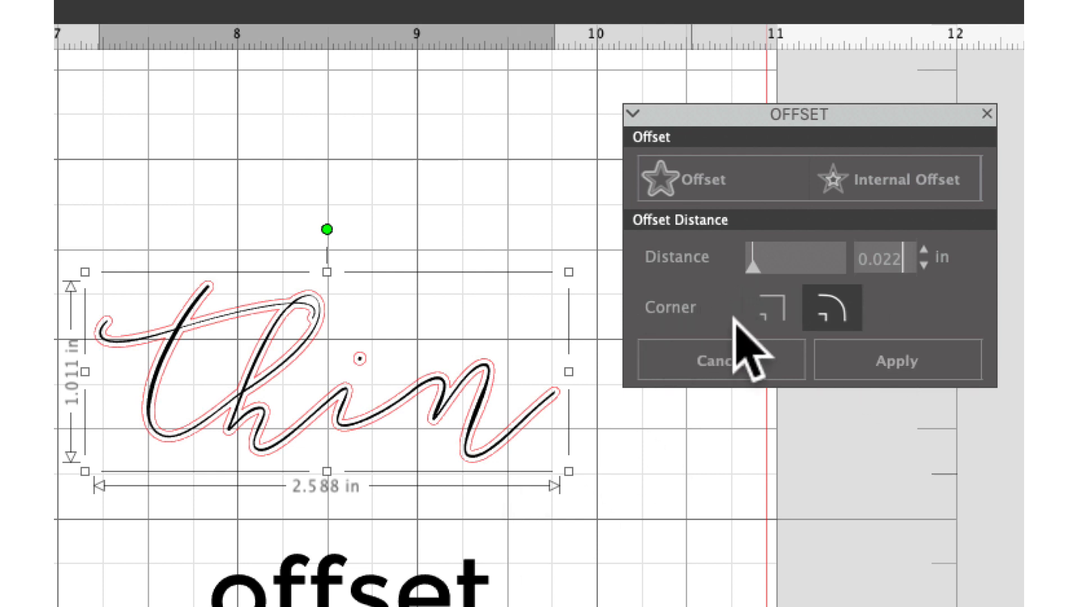
click(772, 318)
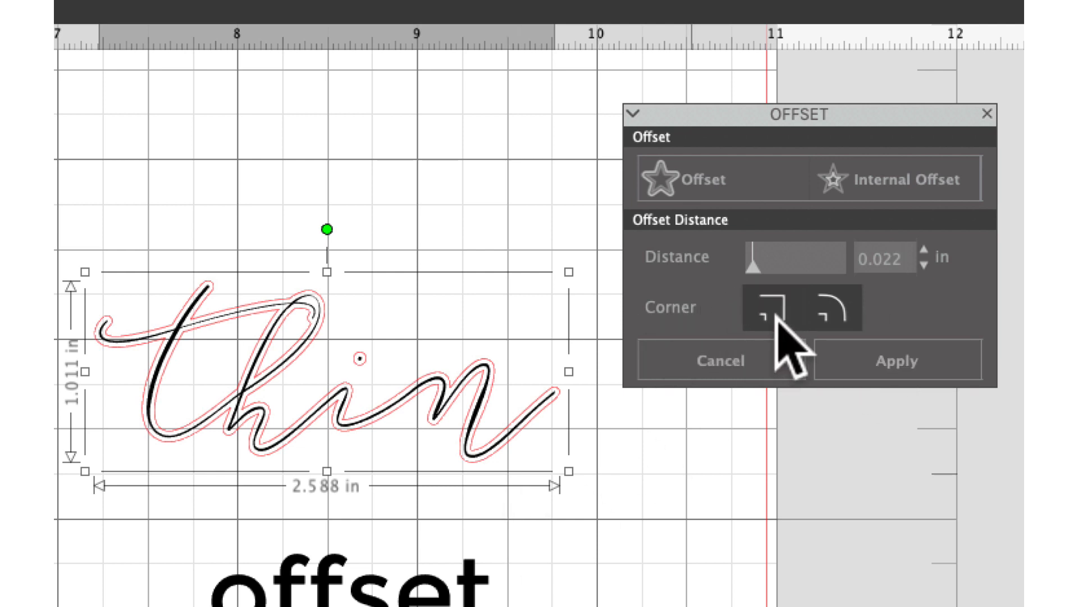
click(825, 311)
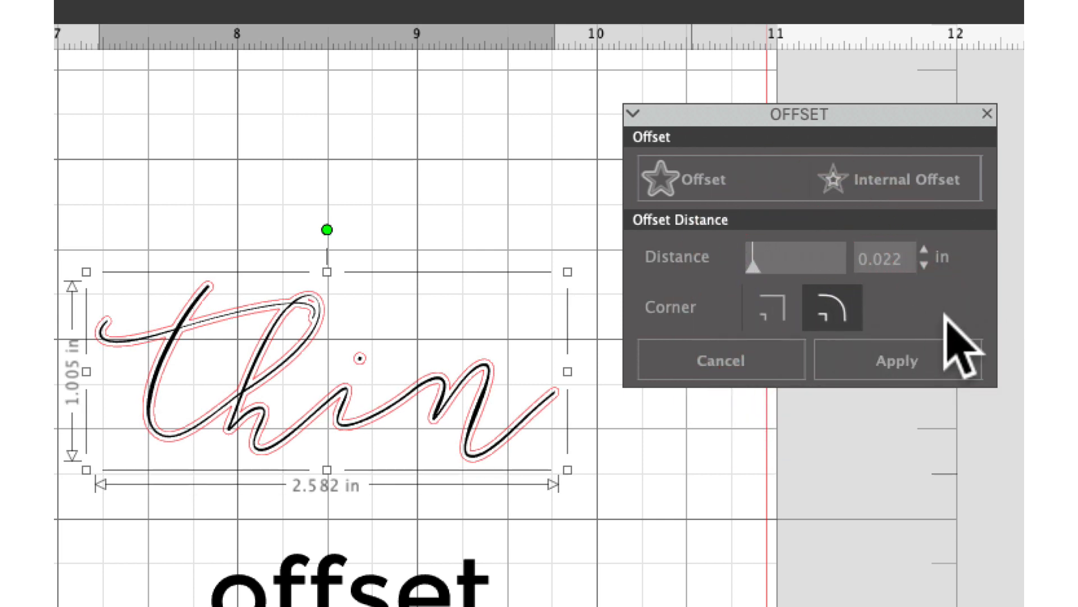
click(922, 359)
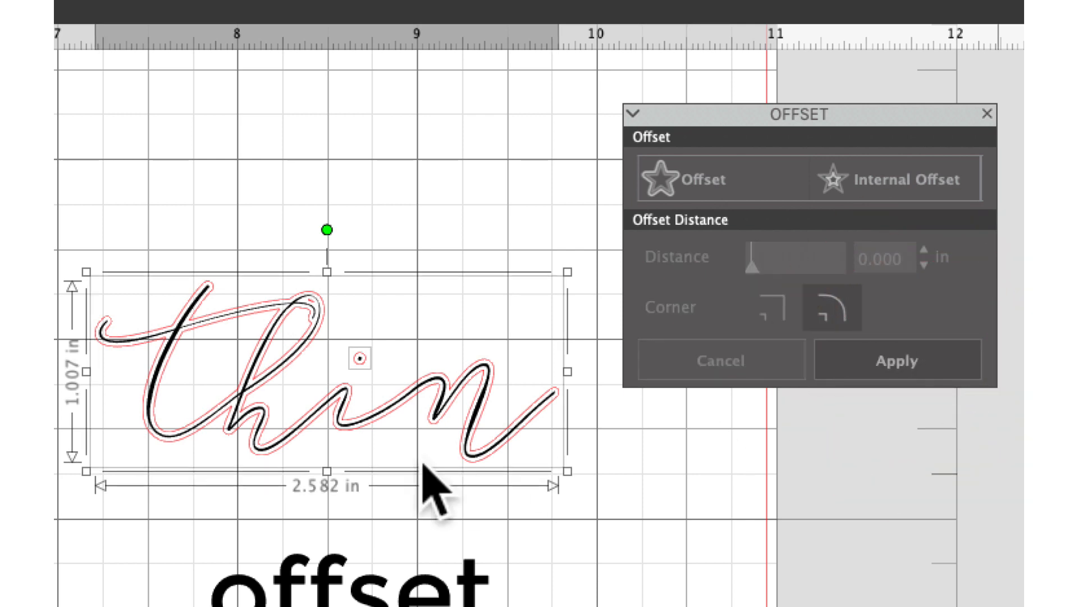
Step: Move the original black "thin" lettering above its offset outline, and clear the selection
click(308, 200)
drag(171, 246, 554, 494)
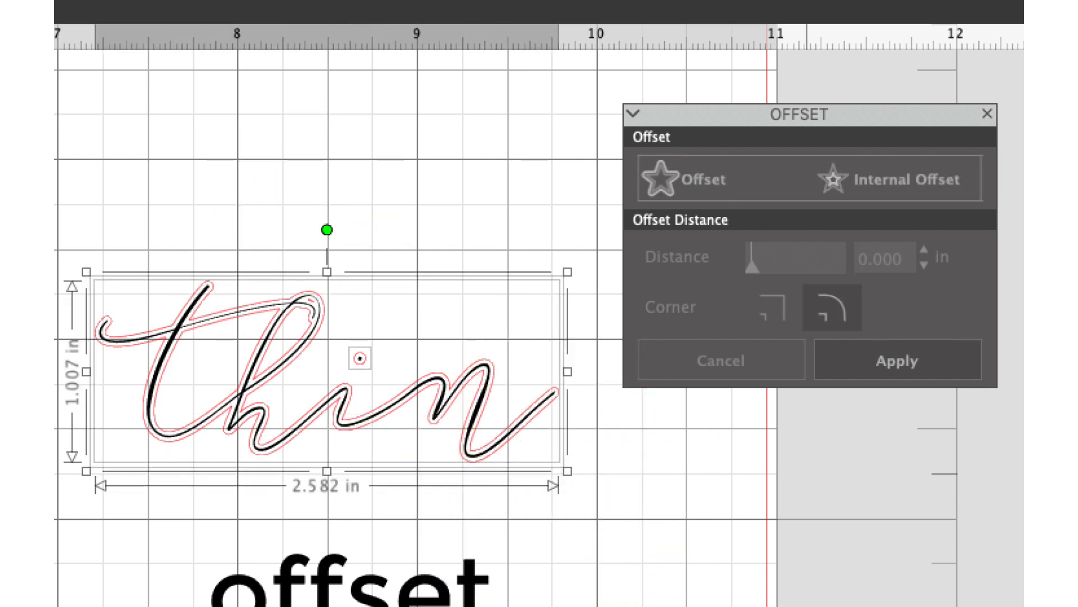
click(433, 193)
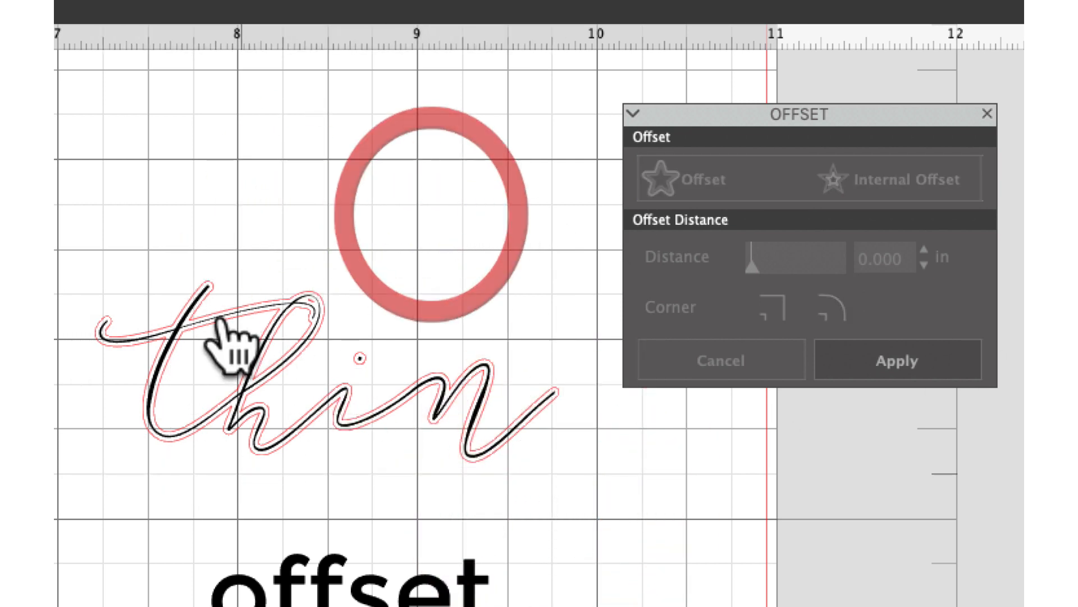
click(182, 329)
drag(181, 329, 127, 140)
drag(322, 135, 373, 134)
click(345, 160)
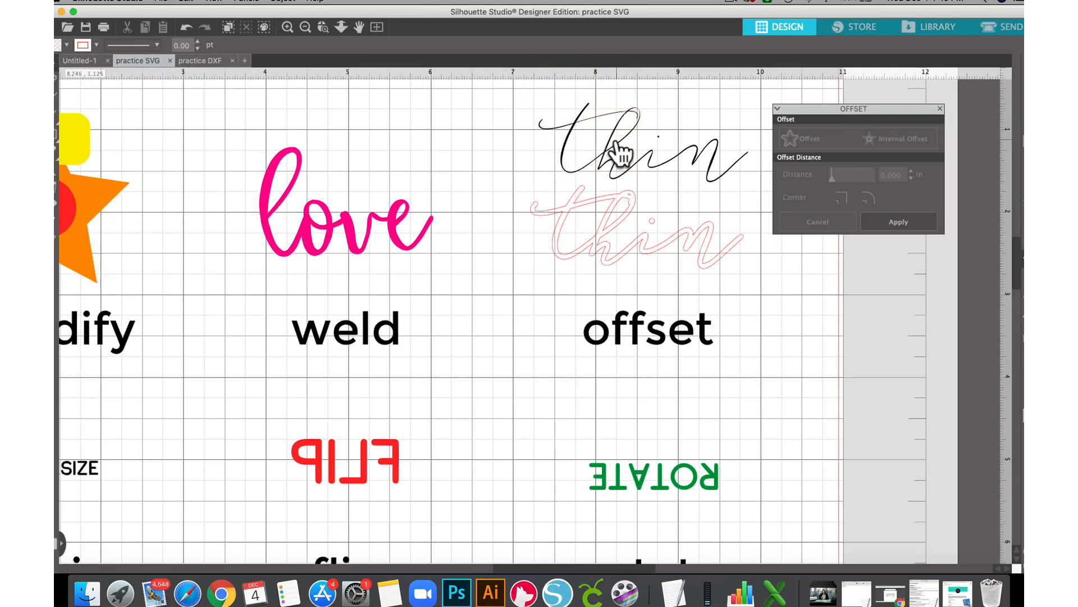
Step: Fill the offset outline of "thin" and its separate i dot with green, and select both pieces together
click(564, 235)
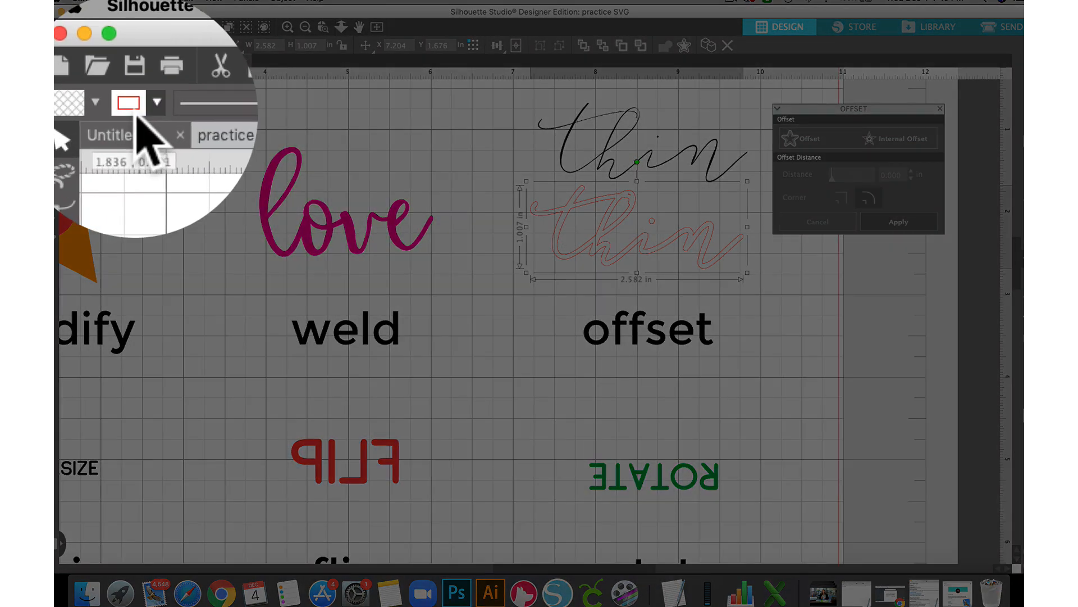
click(95, 102)
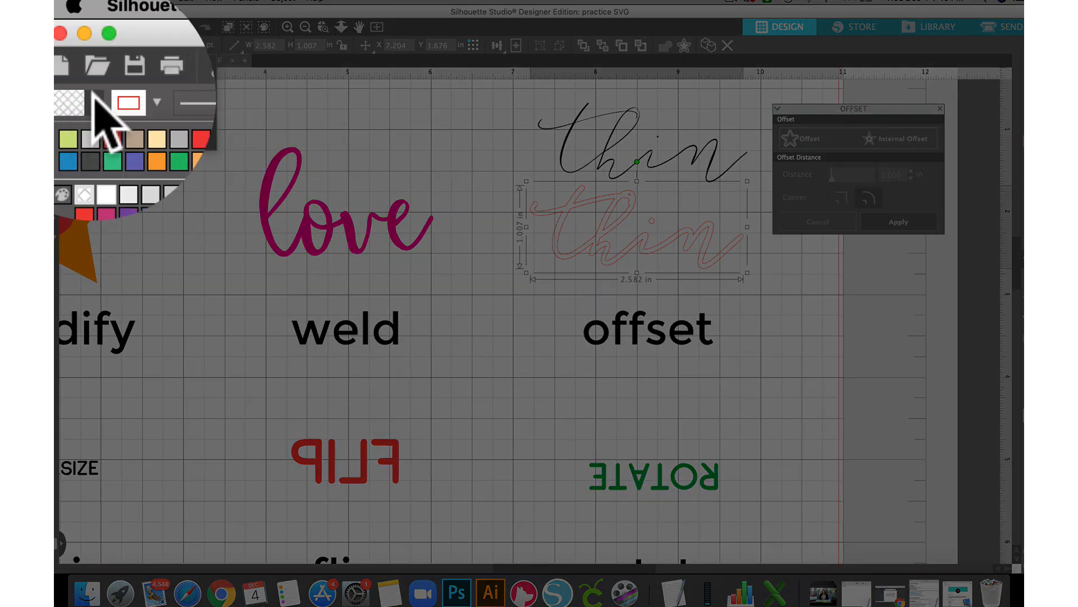
click(168, 132)
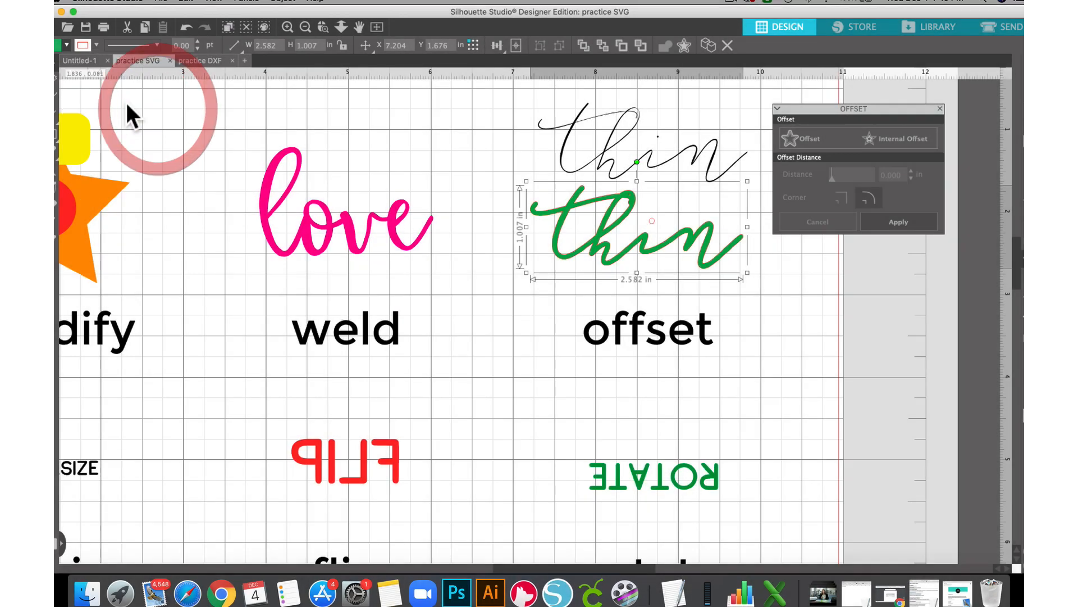
click(651, 222)
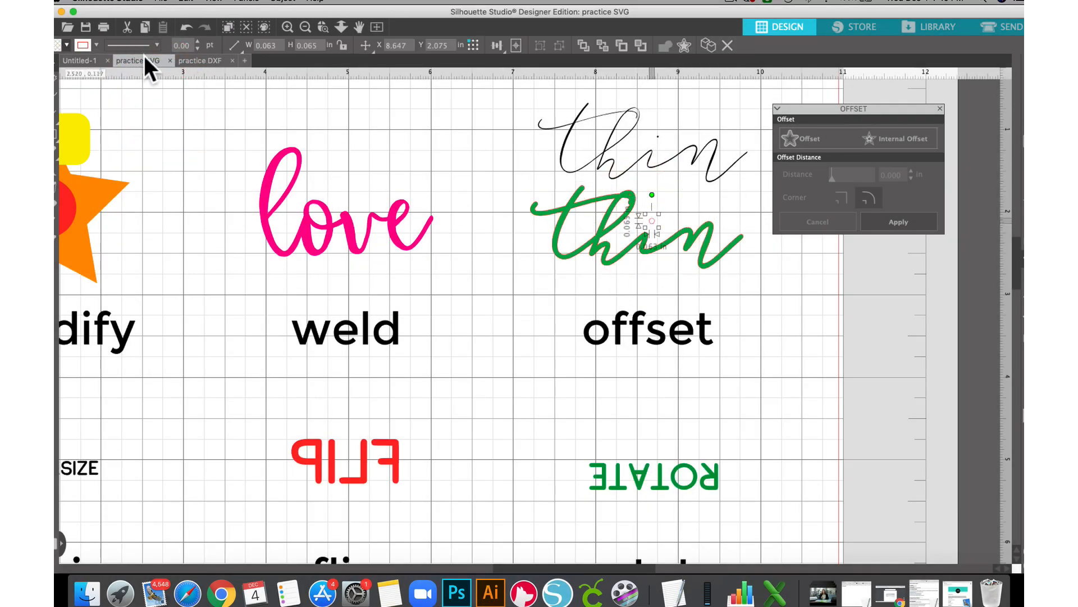
click(66, 44)
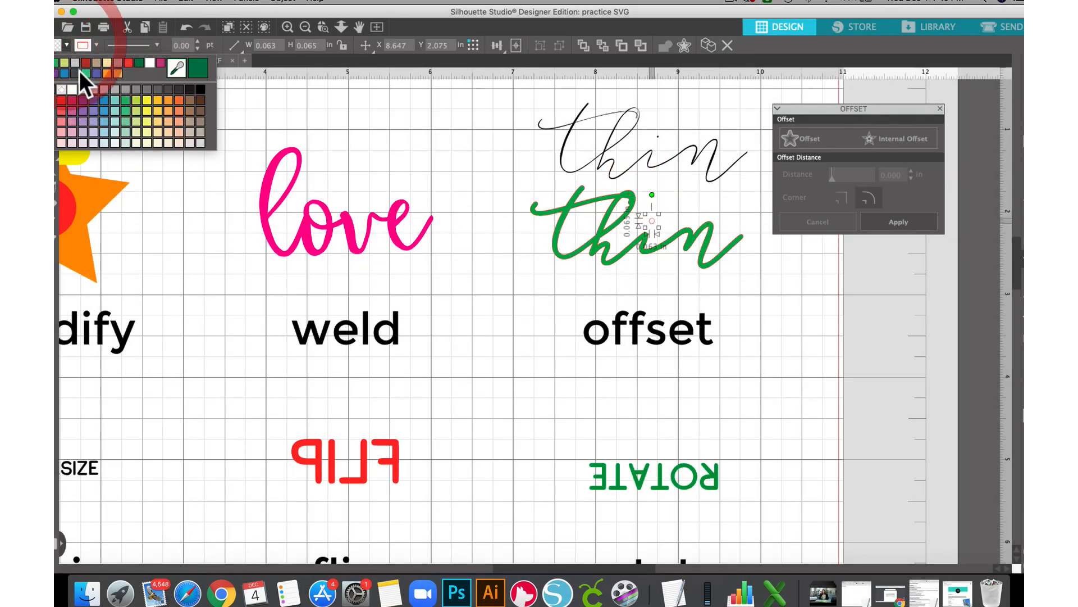
click(122, 99)
click(578, 193)
drag(578, 193, 572, 189)
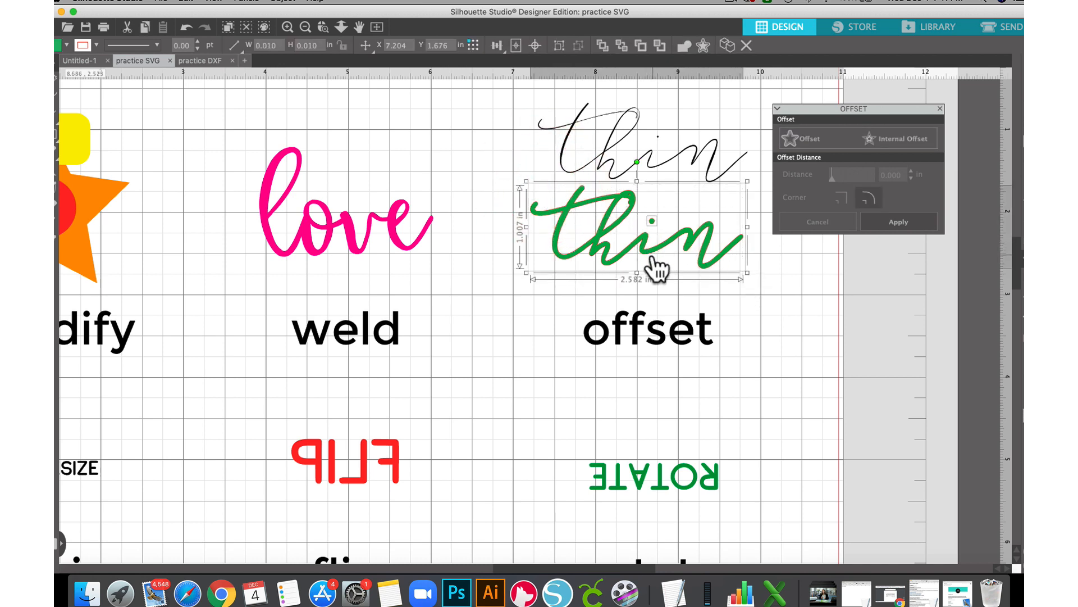
Step: Enlarge the black word RESIZE proportionally to about 2.5 in wide and place it above its "resize" label
scroll(653, 254, left, 5)
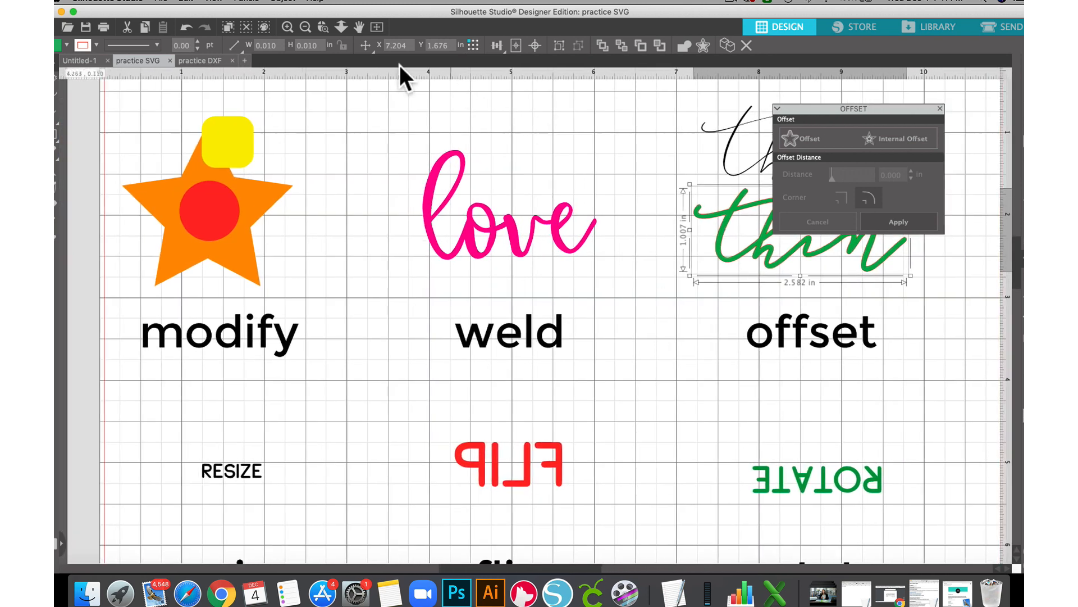
scroll(288, 144, down, 10)
scroll(289, 144, left, 5)
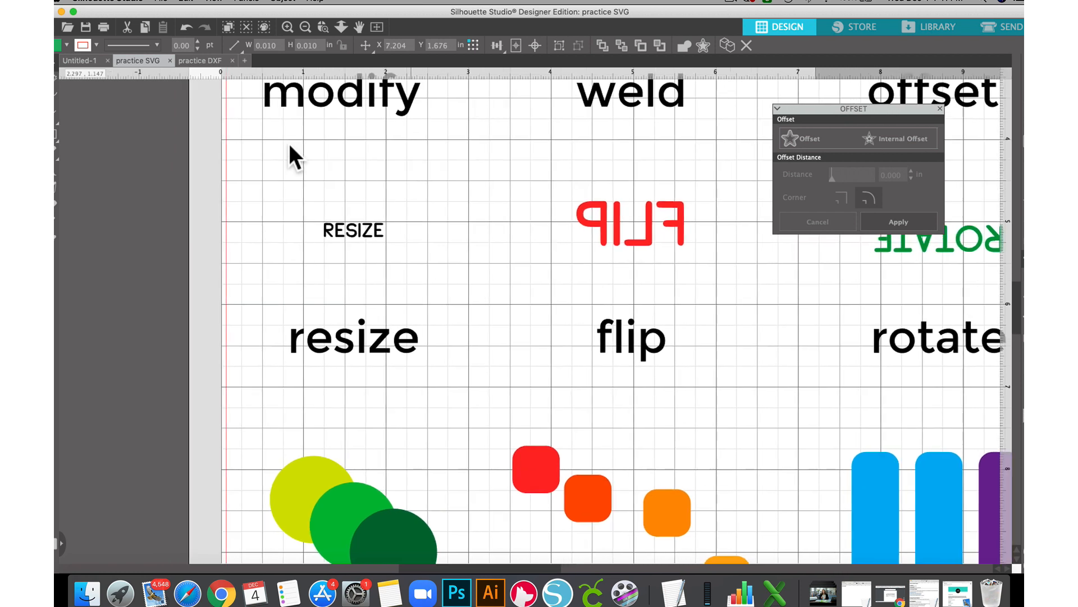
scroll(289, 143, left, 5)
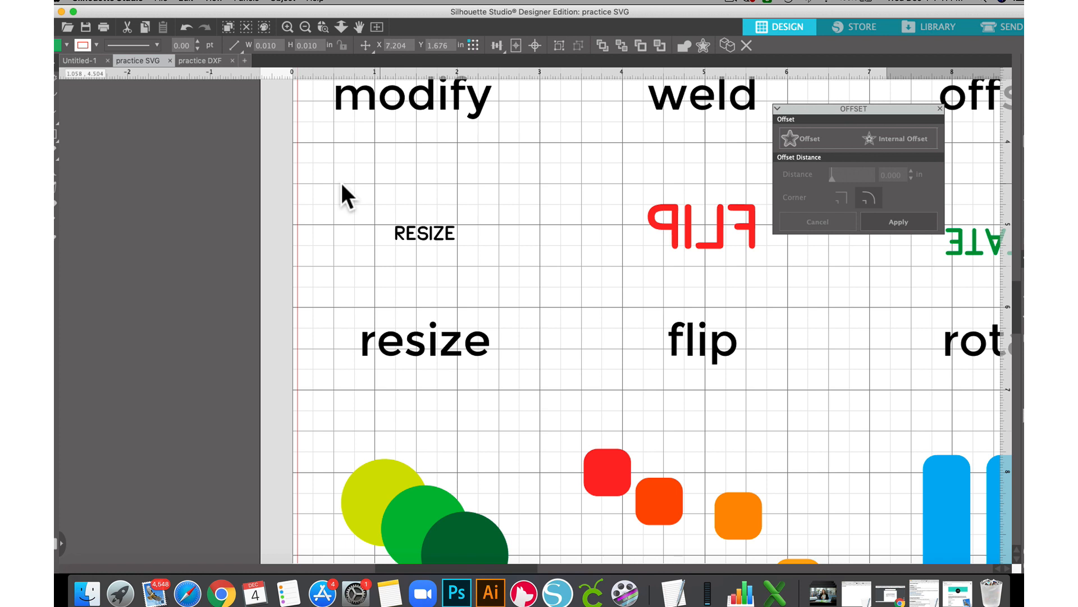
click(425, 235)
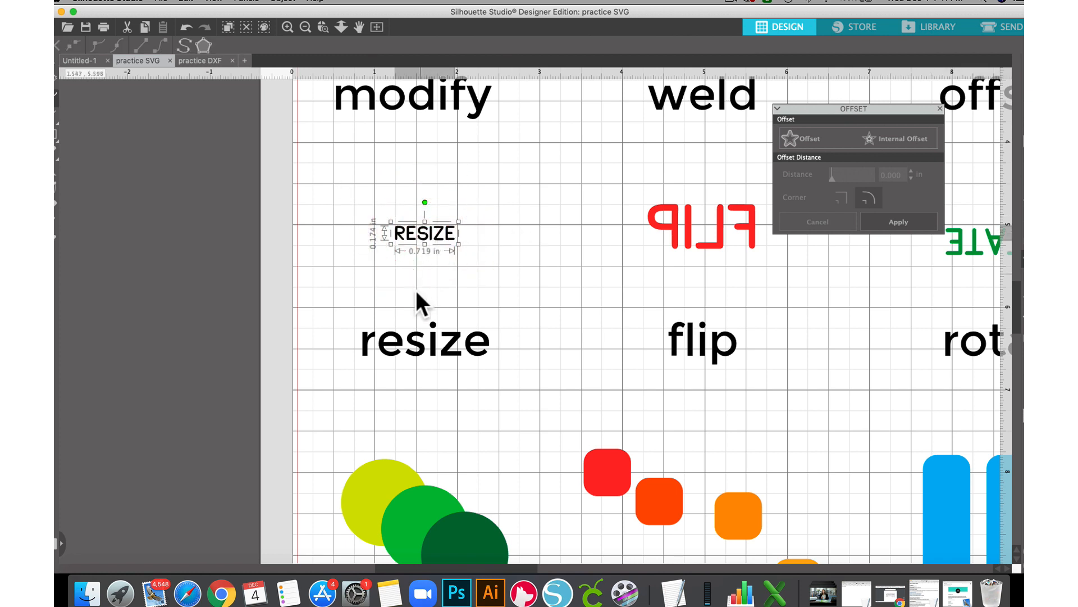
drag(445, 241, 399, 275)
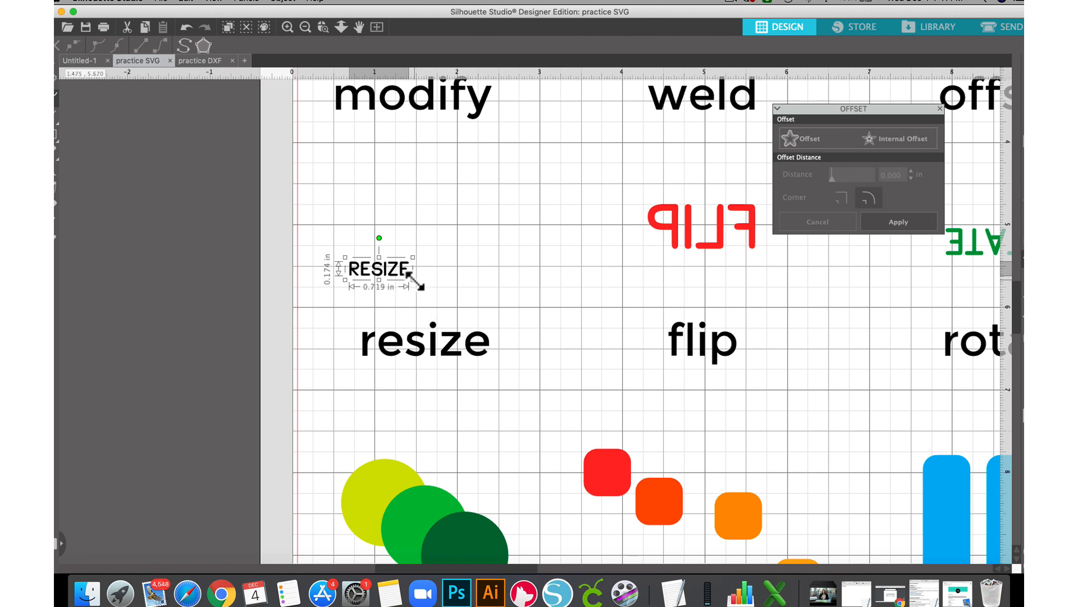
drag(416, 281, 554, 365)
drag(478, 302, 473, 262)
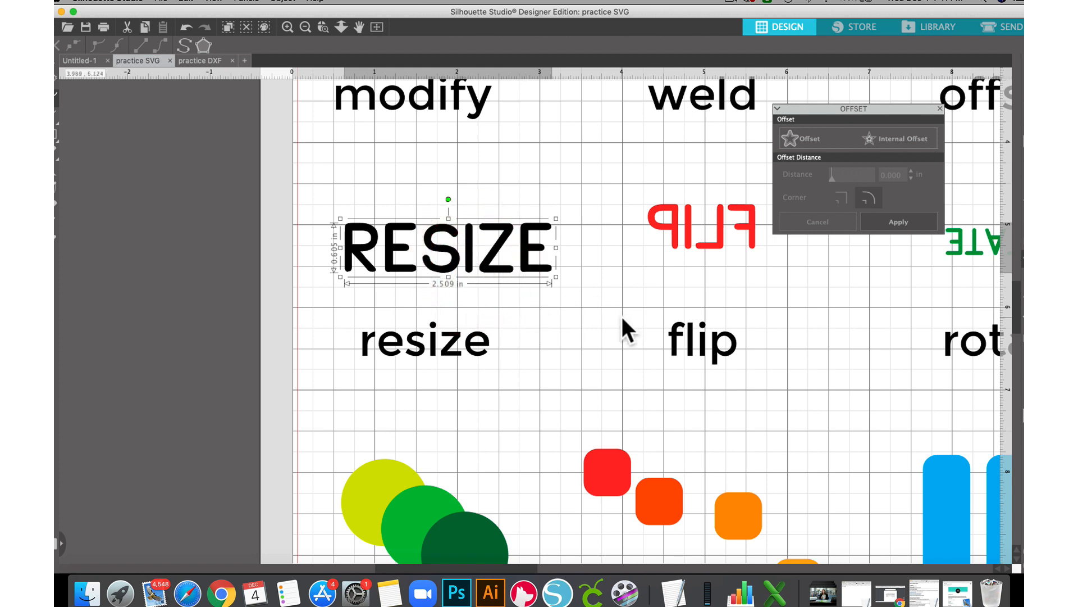
Step: Try setting the width of RESIZE to 3 in with the proportions unlocked, and undo the change
click(558, 205)
click(478, 260)
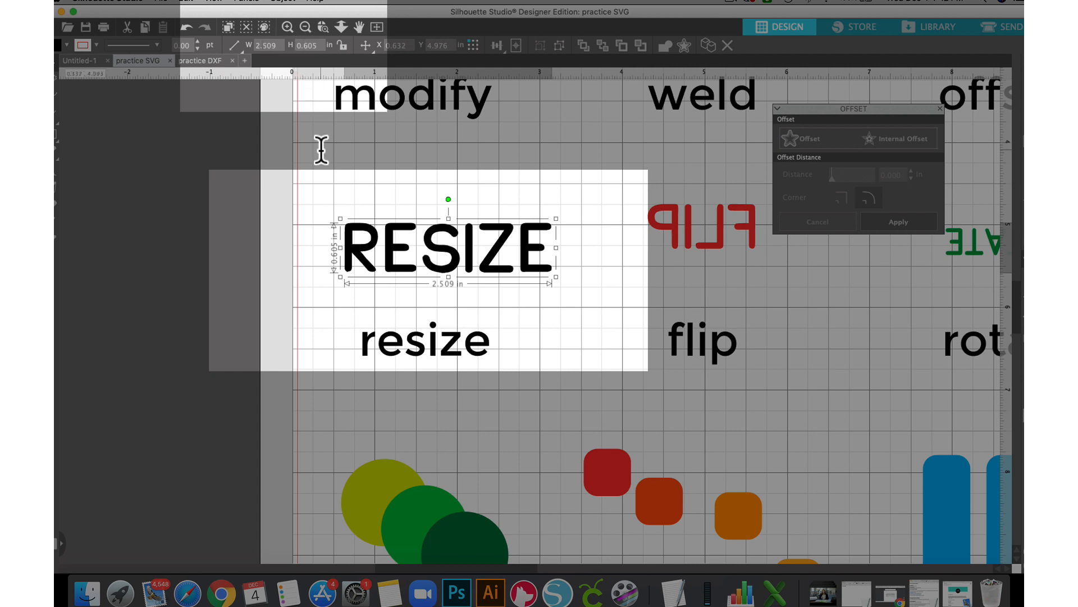
click(266, 45)
text(3)
key(Return)
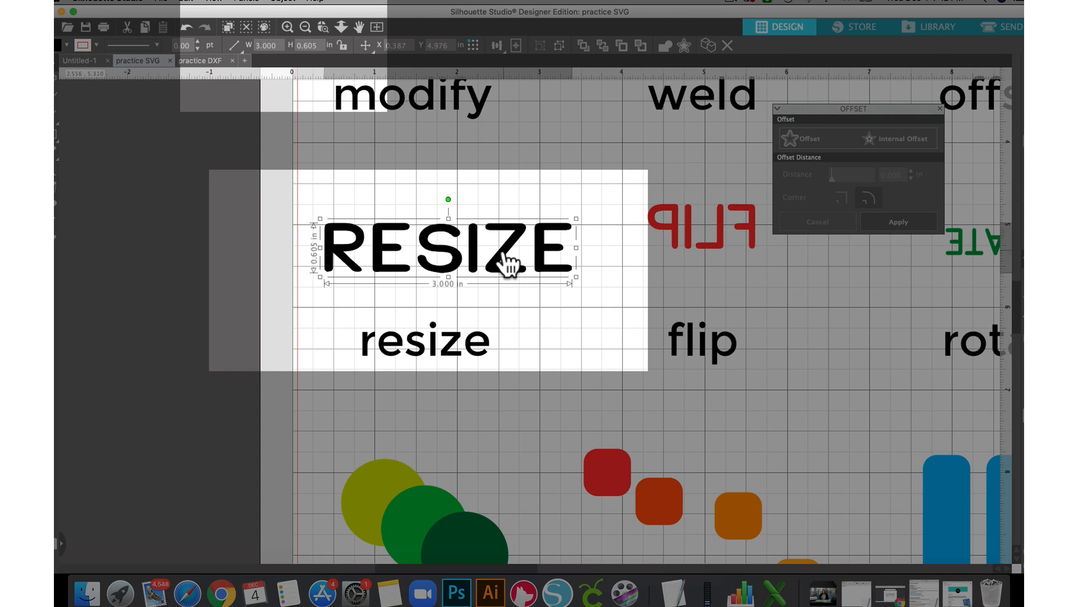
key(super+z)
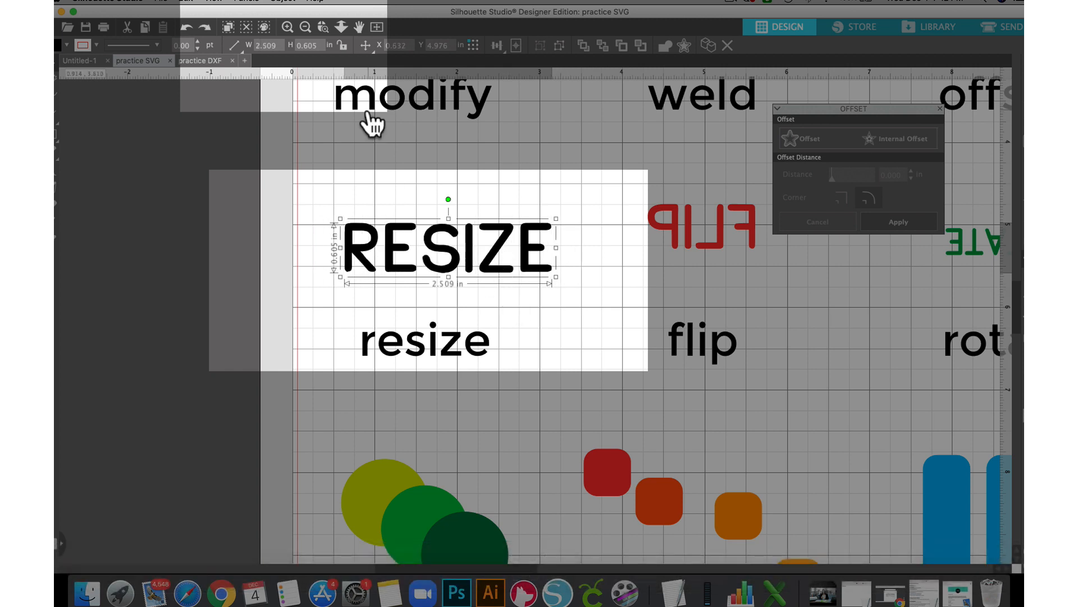
Step: Lock the aspect ratio of RESIZE and set its width to 3 in
click(271, 46)
click(342, 43)
click(265, 45)
text(3)
key(Return)
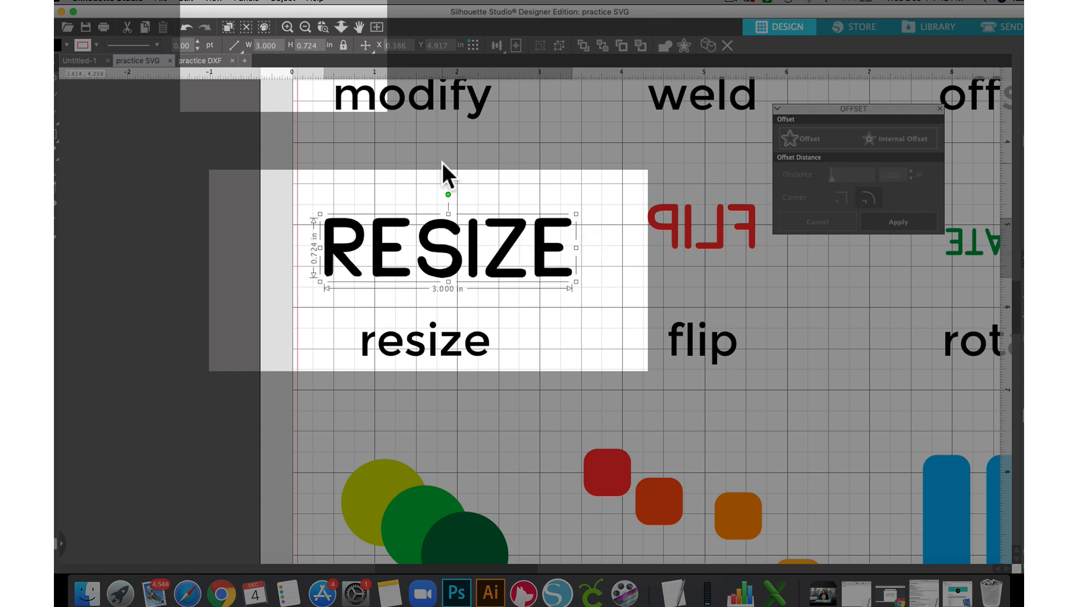
Step: Unlock the aspect ratio and scale RESIZE down by its corner to about 2.84 in wide
click(344, 45)
mouse_move(575, 282)
mouse_down()
mouse_move(507, 220)
mouse_move(563, 278)
mouse_up()
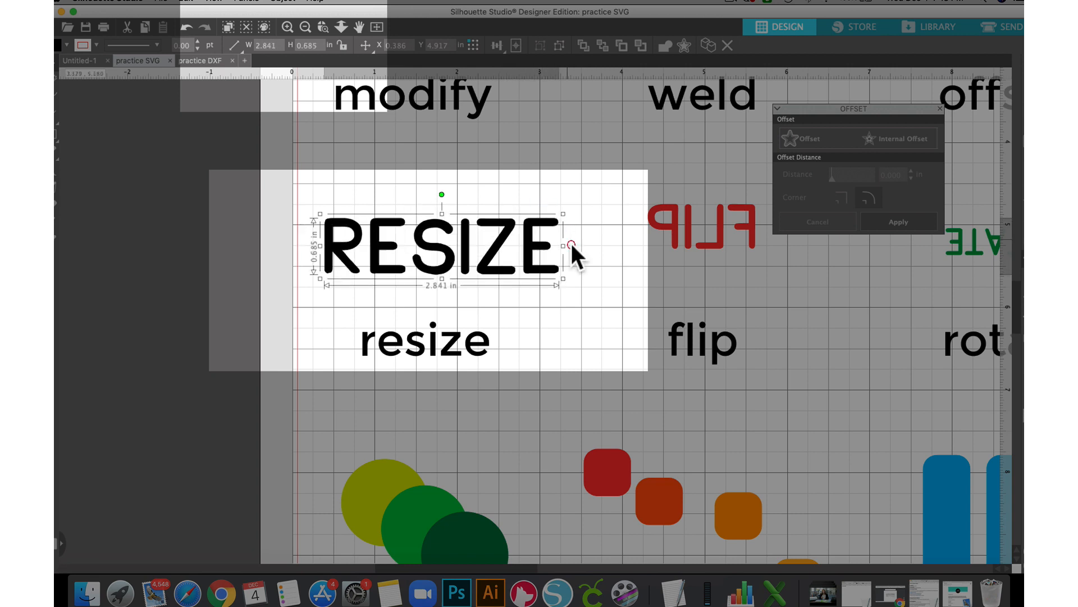
right_click(437, 259)
click(362, 144)
Step: Try a width of 5 in for RESIZE, undo it, and clear the selection
double_click(267, 45)
text(5)
key(Return)
key(super+z)
click(555, 200)
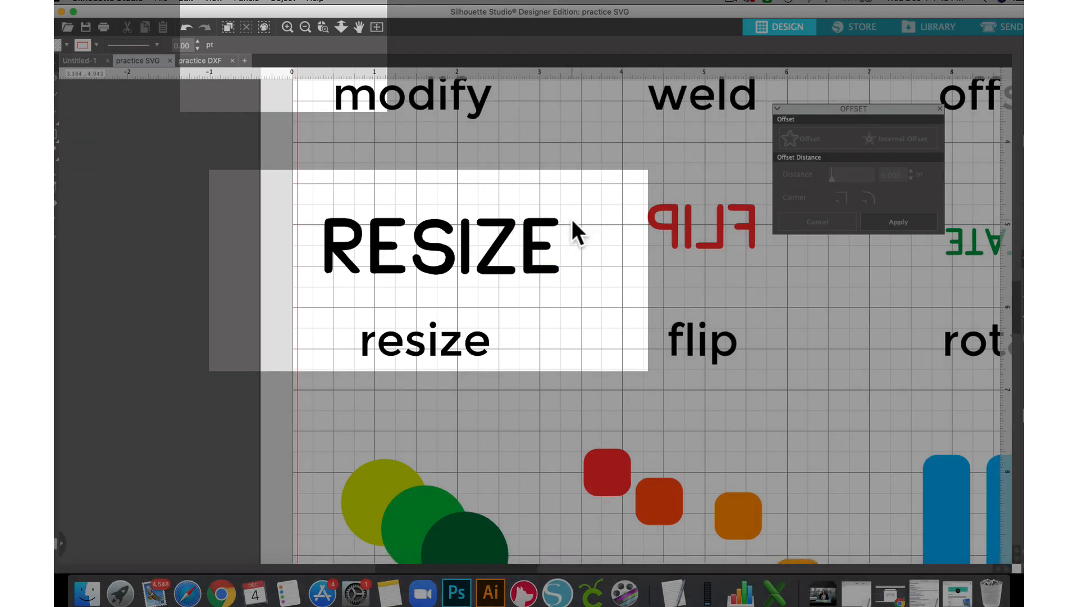
Step: Flip the mirrored red word FLIP horizontally so that it reads correctly
scroll(571, 219, right, 5)
scroll(572, 219, up, 1)
scroll(572, 219, right, 7)
scroll(572, 219, up, 1)
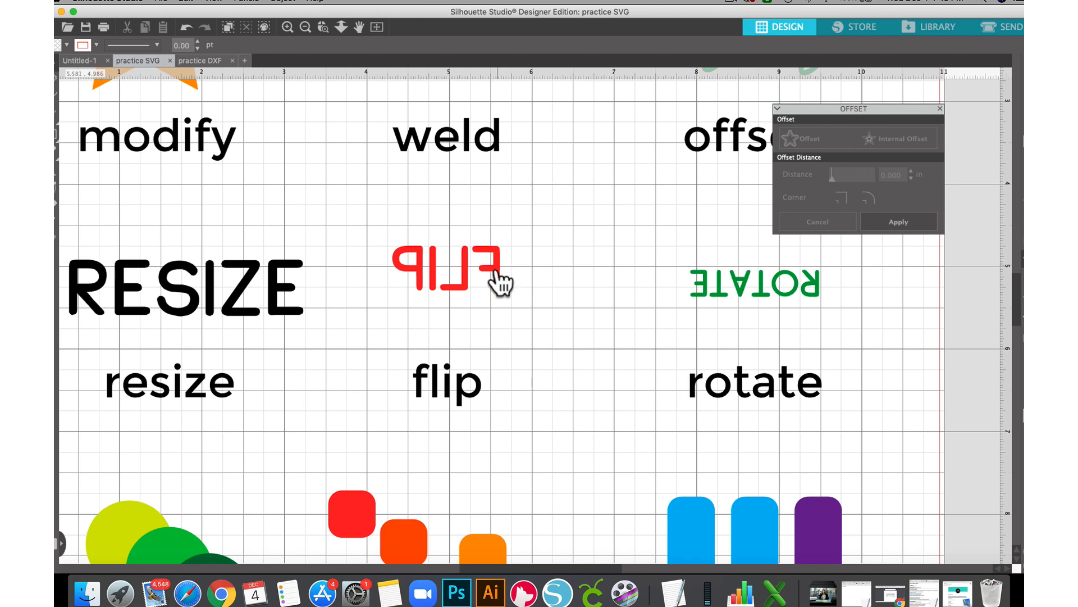
click(495, 268)
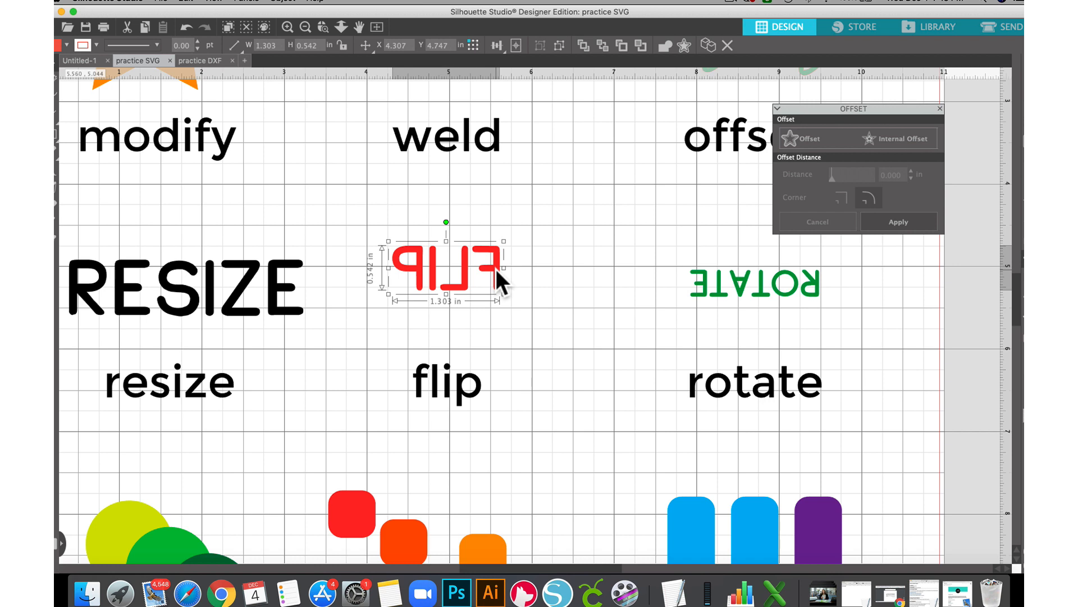
right_click(464, 255)
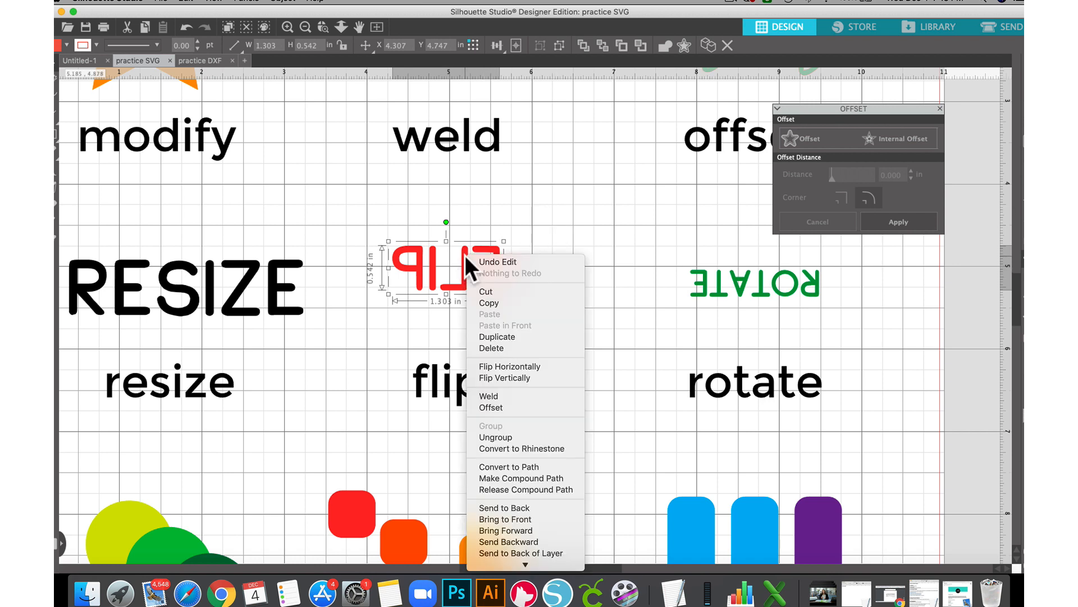
click(497, 366)
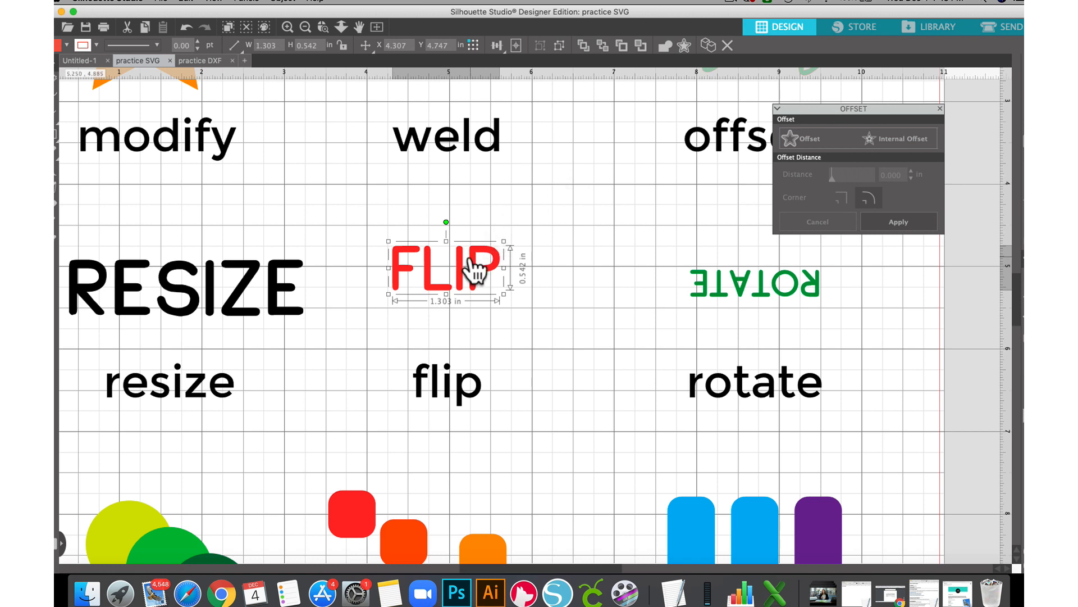
Step: Flip the red word FLIP vertically and then horizontally
right_click(440, 264)
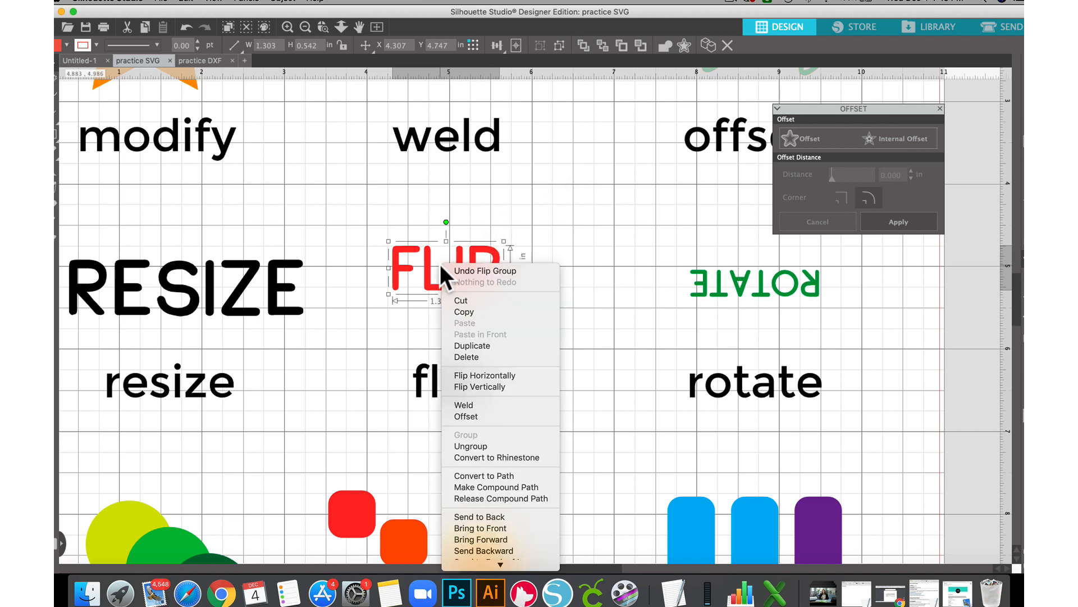
click(473, 387)
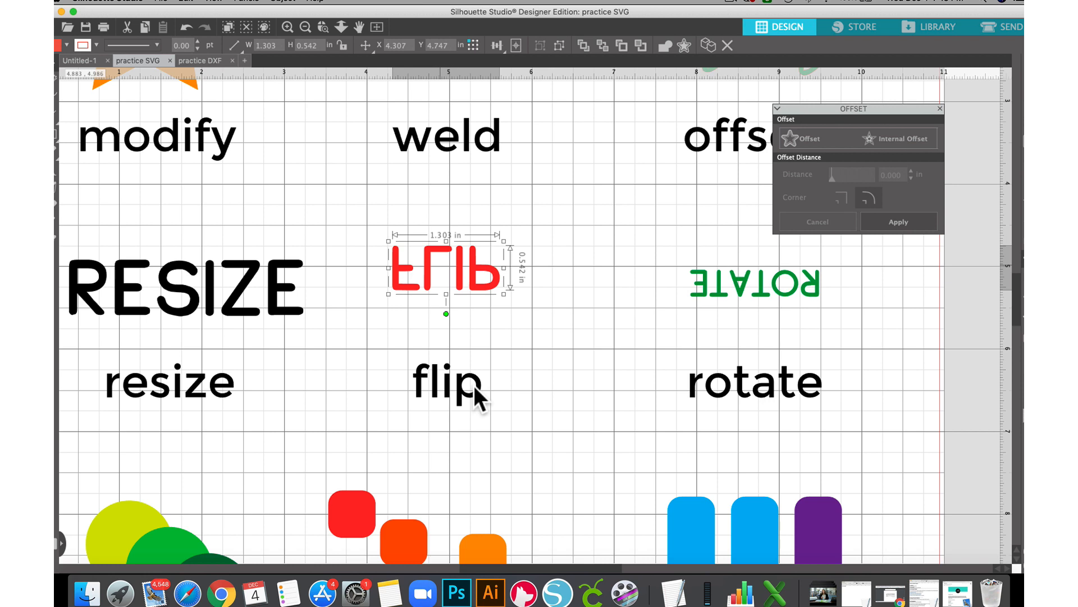
right_click(472, 242)
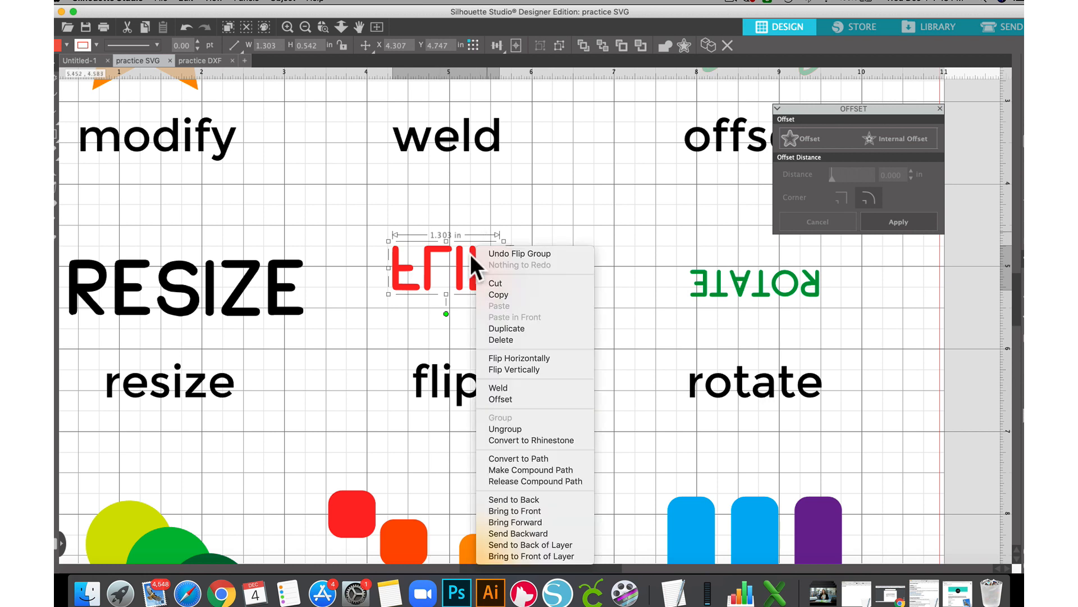
click(439, 273)
right_click(440, 273)
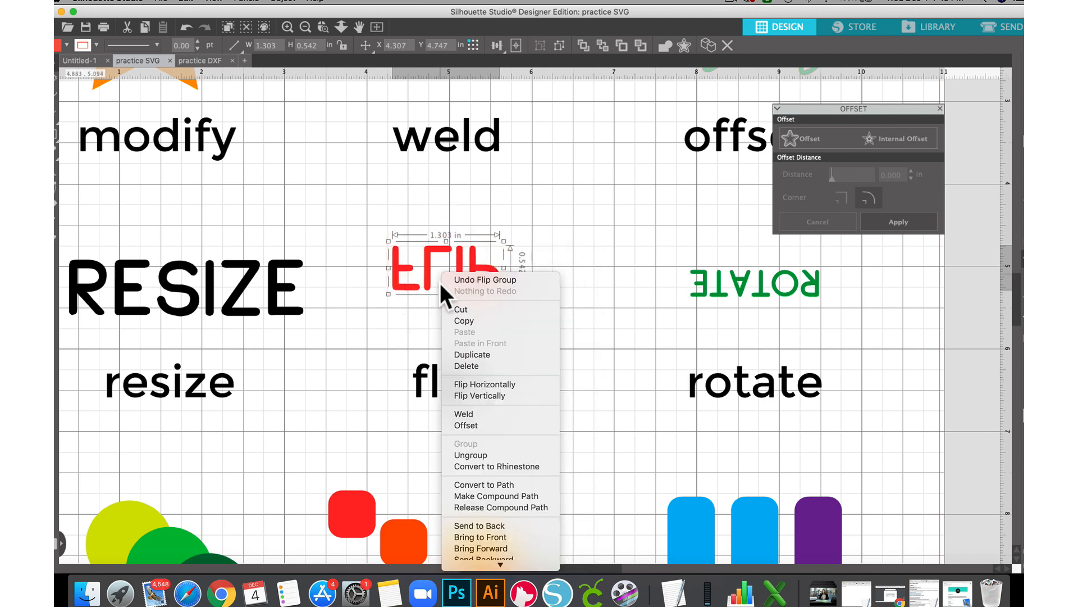
click(487, 385)
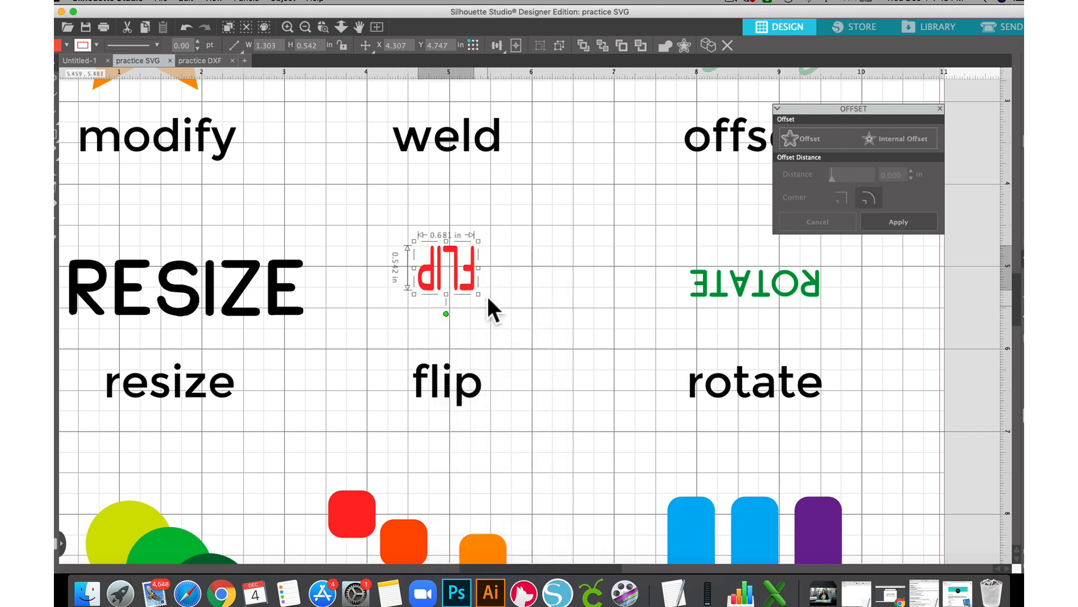
Step: Restore the readable orientation of the red word FLIP with one more vertical and one more horizontal flip
right_click(478, 272)
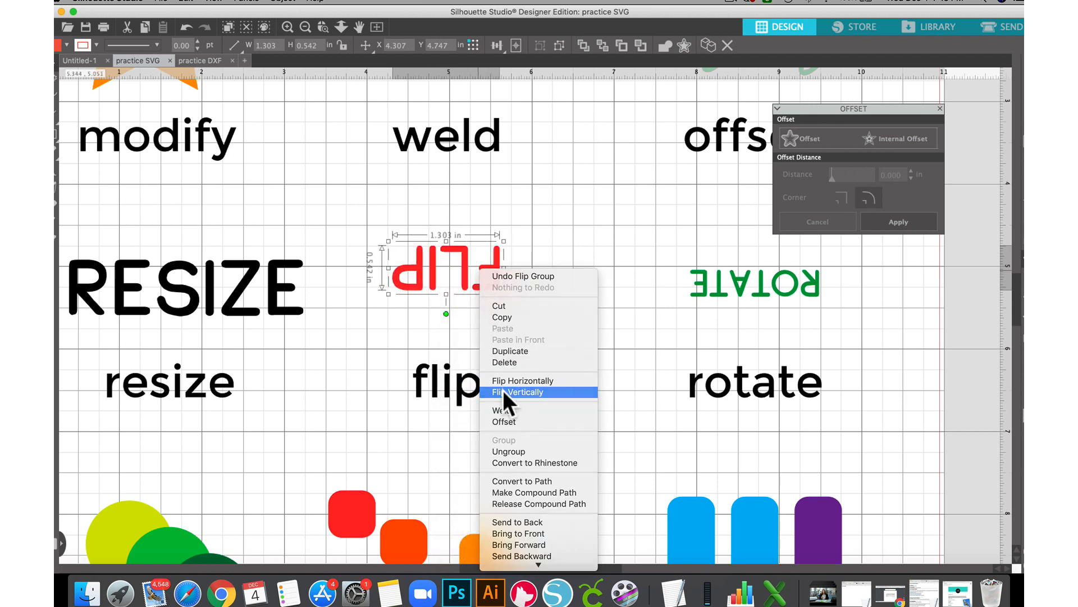
click(503, 390)
right_click(476, 268)
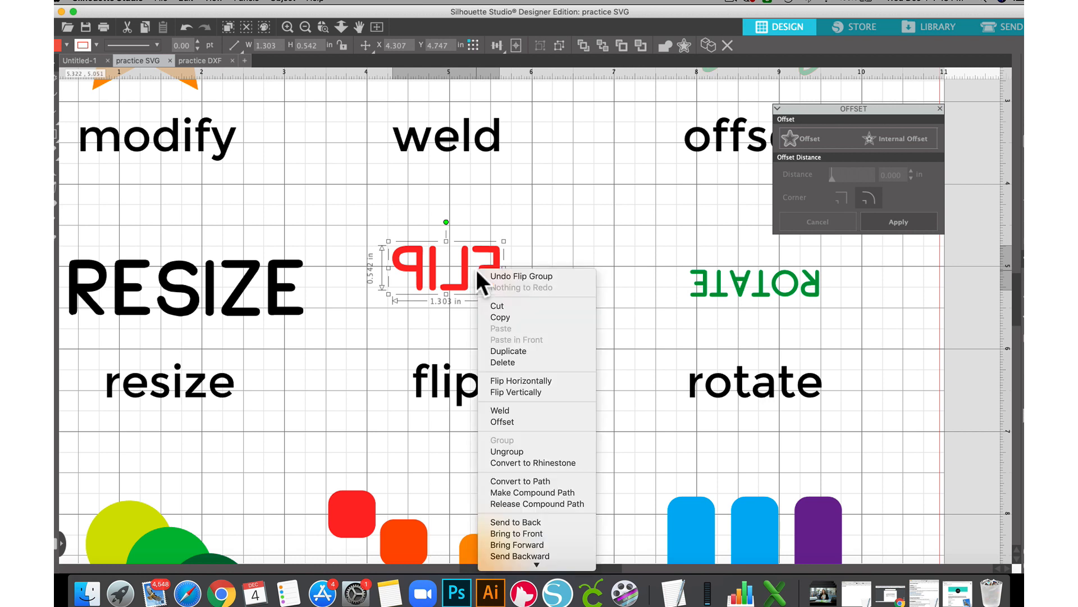
click(504, 380)
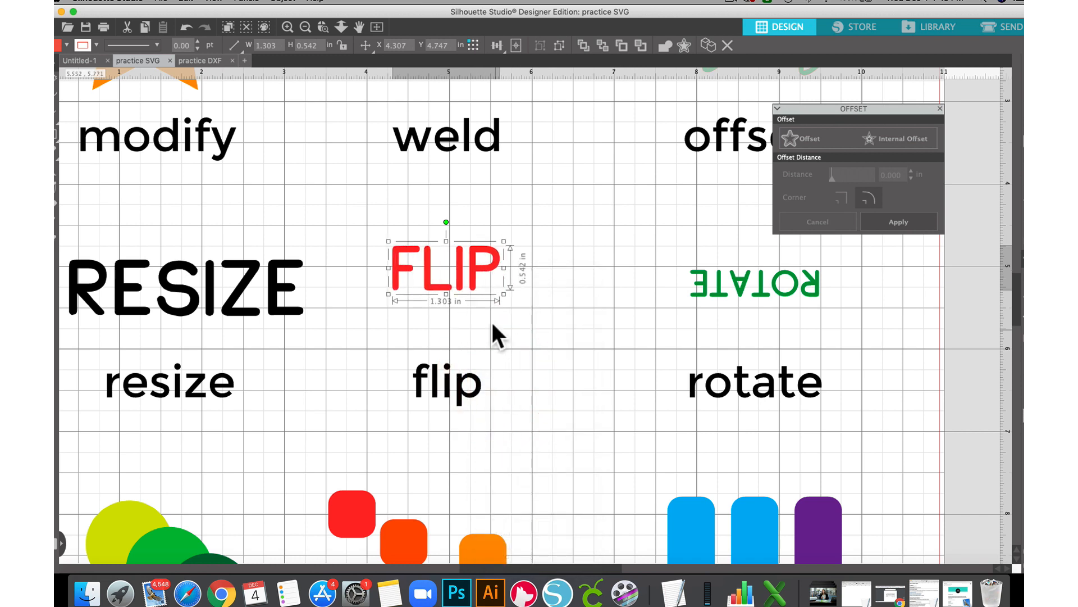
Step: Flip the red word FLIP horizontally so that it is mirrored again
right_click(480, 277)
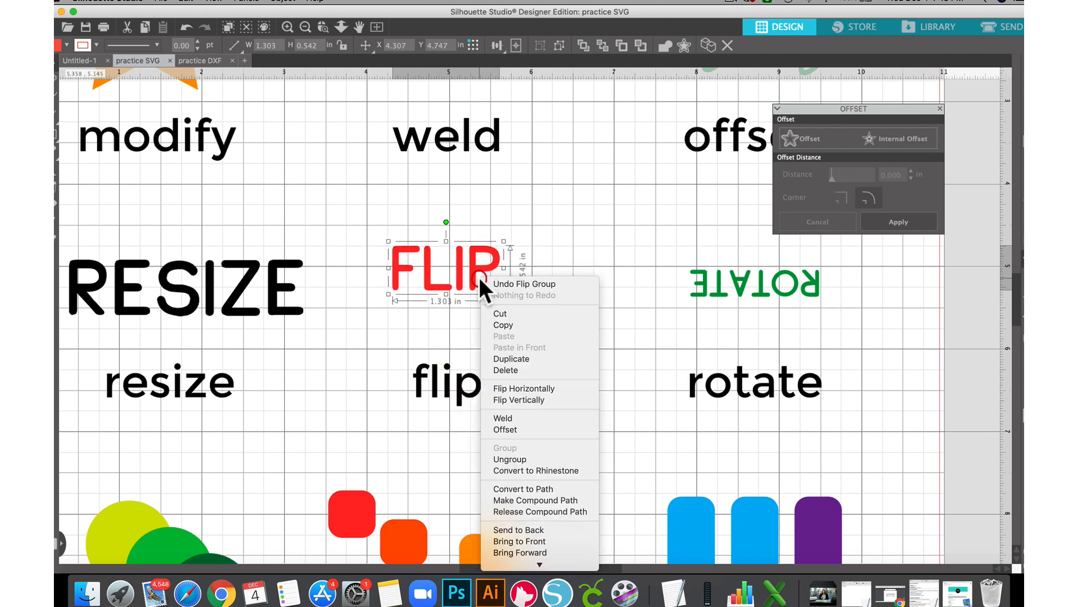
click(529, 385)
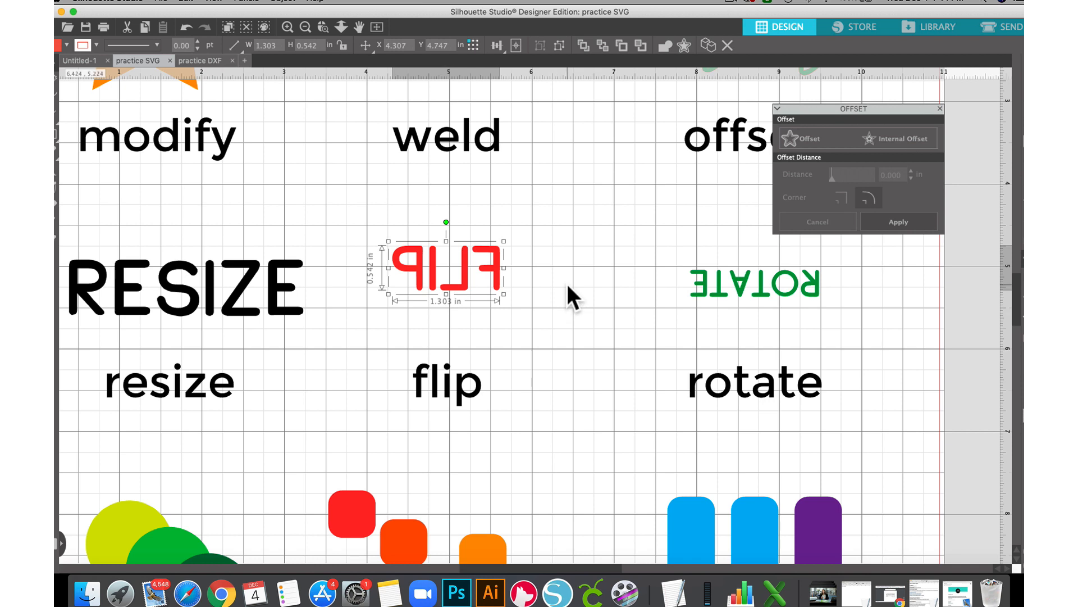
right_click(488, 266)
click(487, 264)
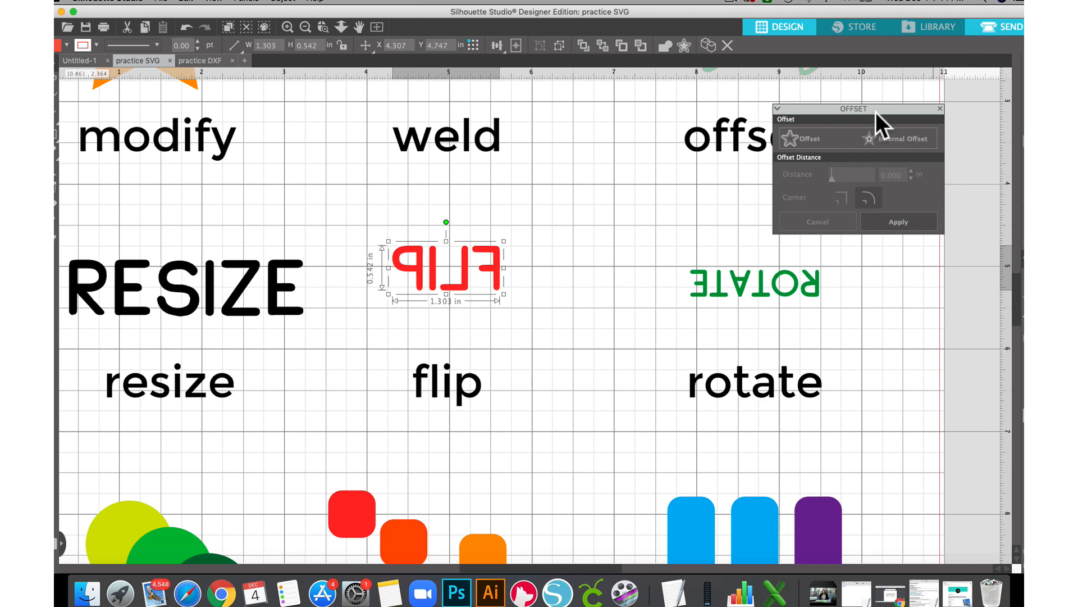
click(555, 280)
click(458, 286)
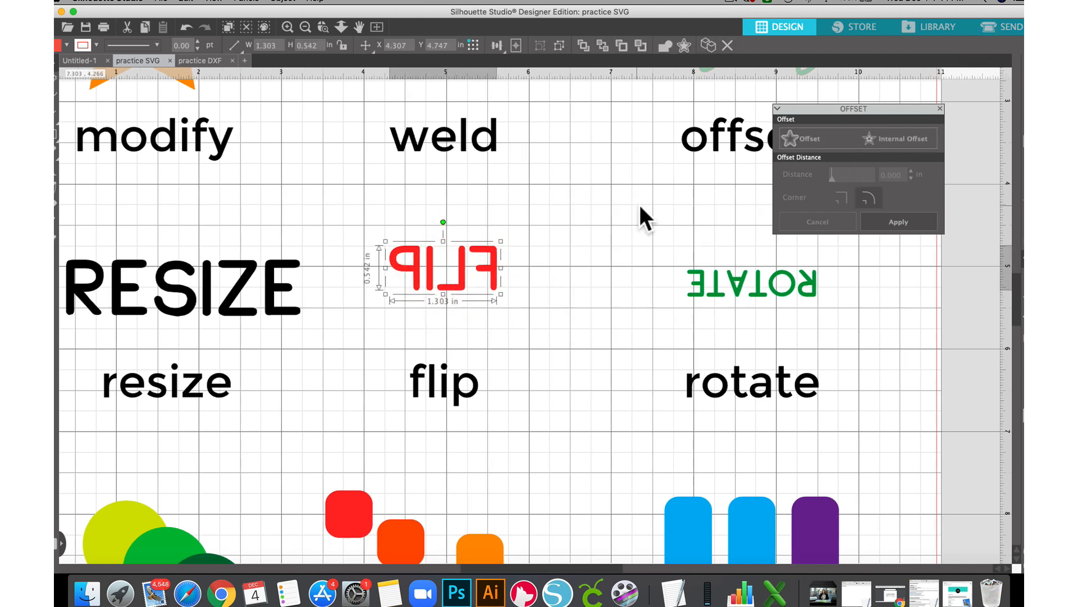
Step: Rotate the upside-down green word ROTATE by 180 degrees so that it reads upright
scroll(640, 207, right, 5)
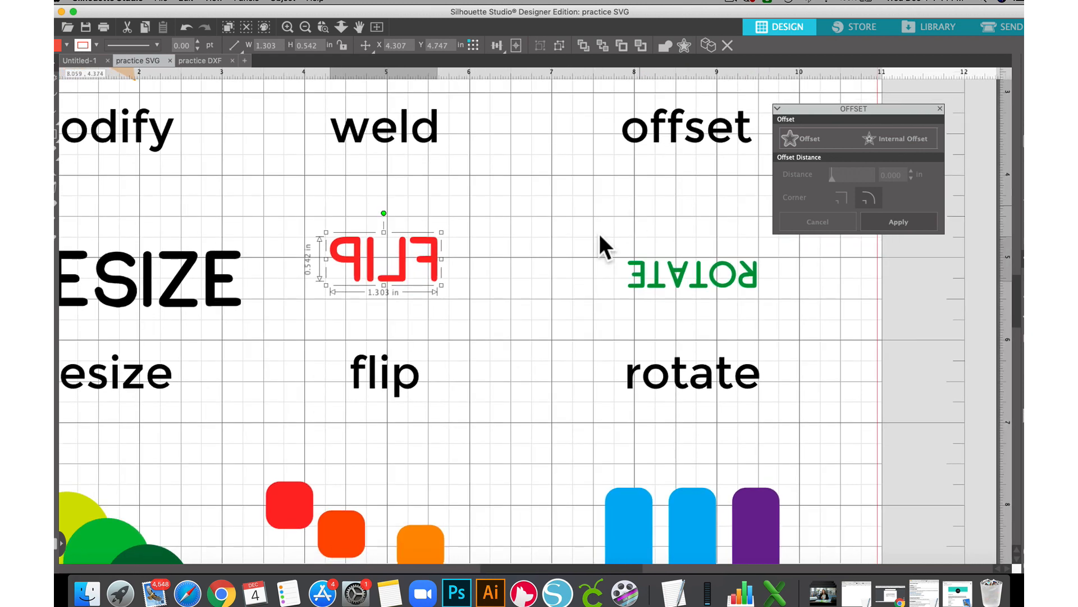
scroll(523, 278, right, 8)
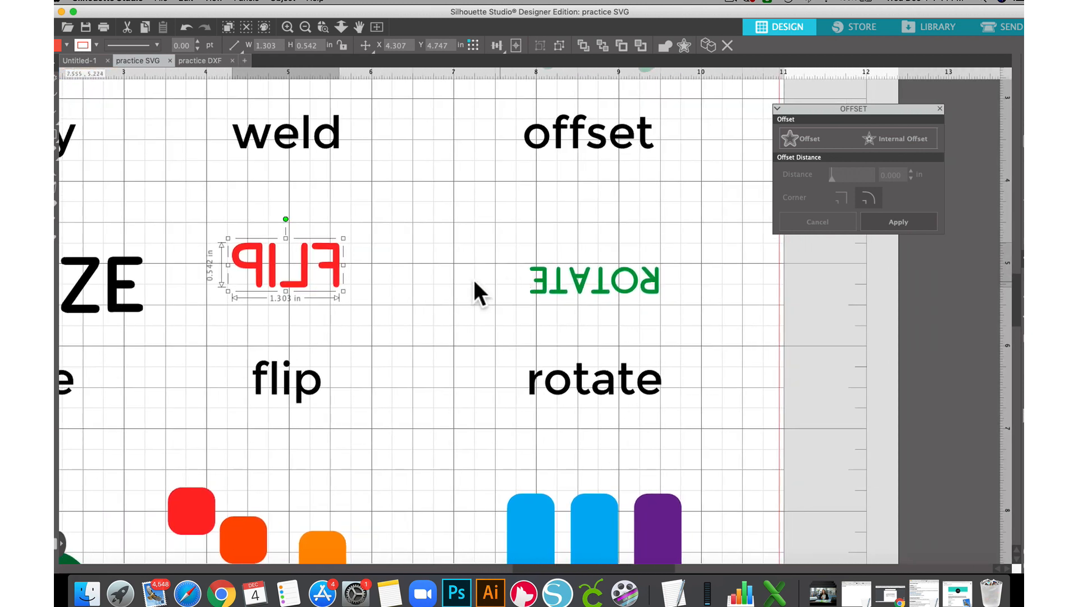
scroll(455, 276, right, 5)
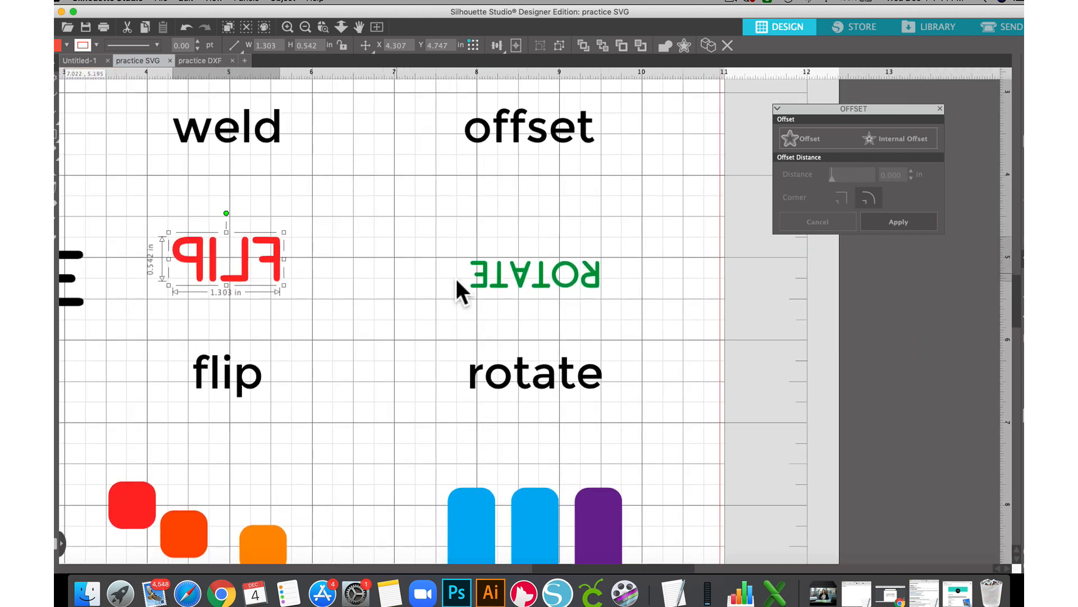
scroll(456, 279, down, 3)
scroll(457, 280, right, 2)
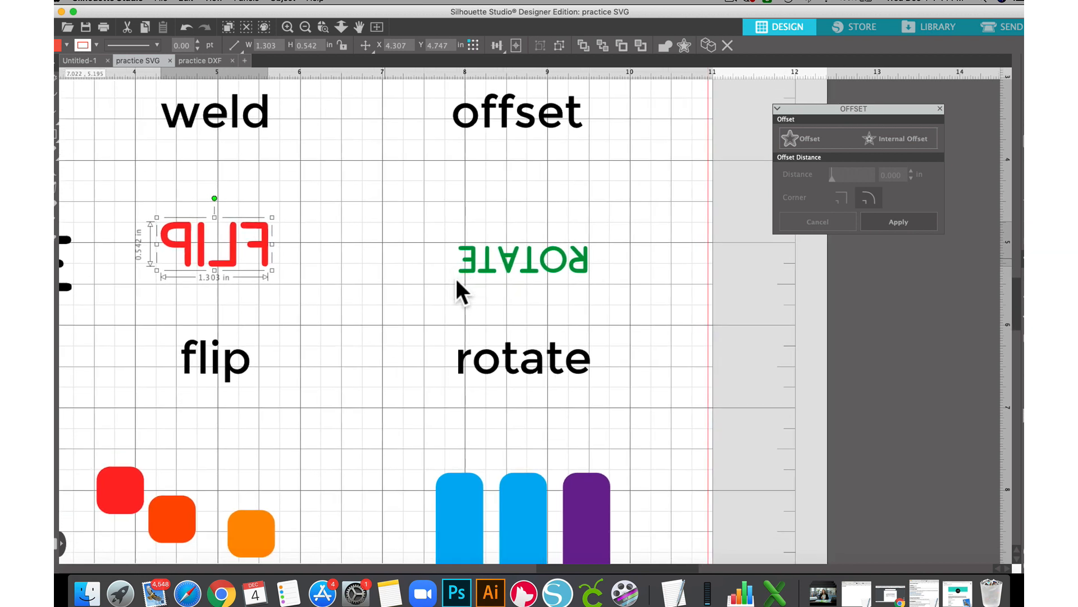
click(551, 272)
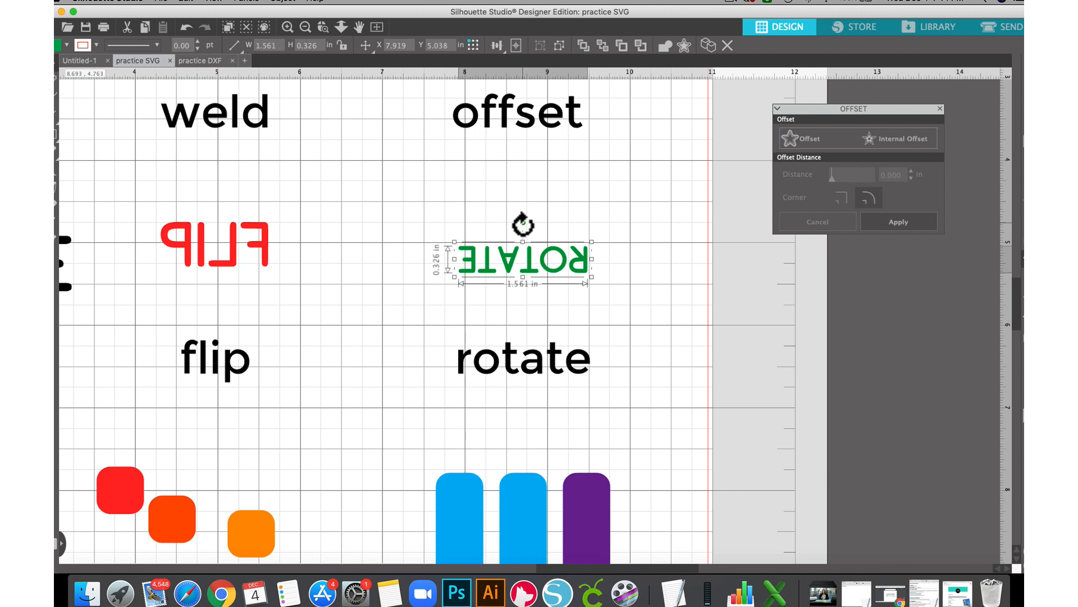
drag(522, 222, 524, 287)
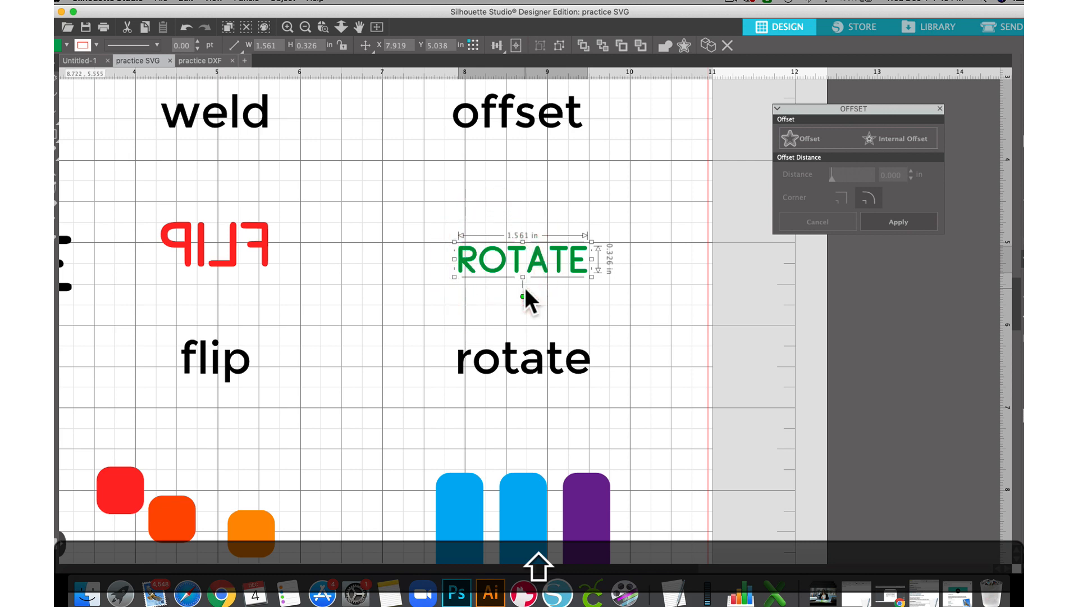
Step: Send the dark green circle backward one level, behind the bright green circle, and move it to about X 1.83 in, Y 7.98 in
scroll(525, 288, left, 10)
scroll(524, 287, down, 5)
scroll(525, 288, left, 5)
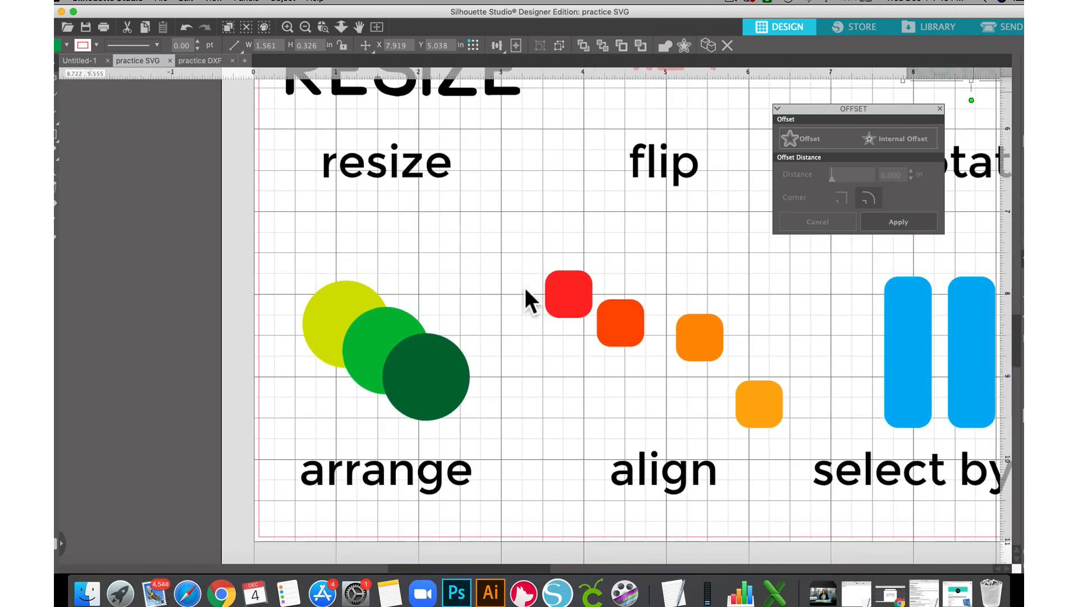
scroll(525, 287, down, 3)
scroll(524, 287, left, 4)
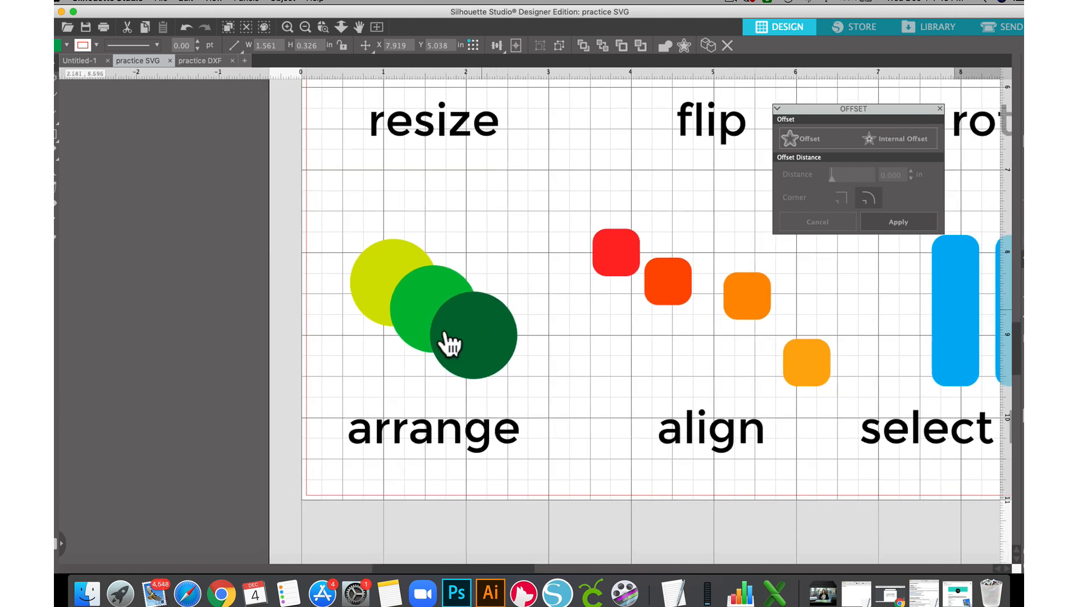
click(470, 333)
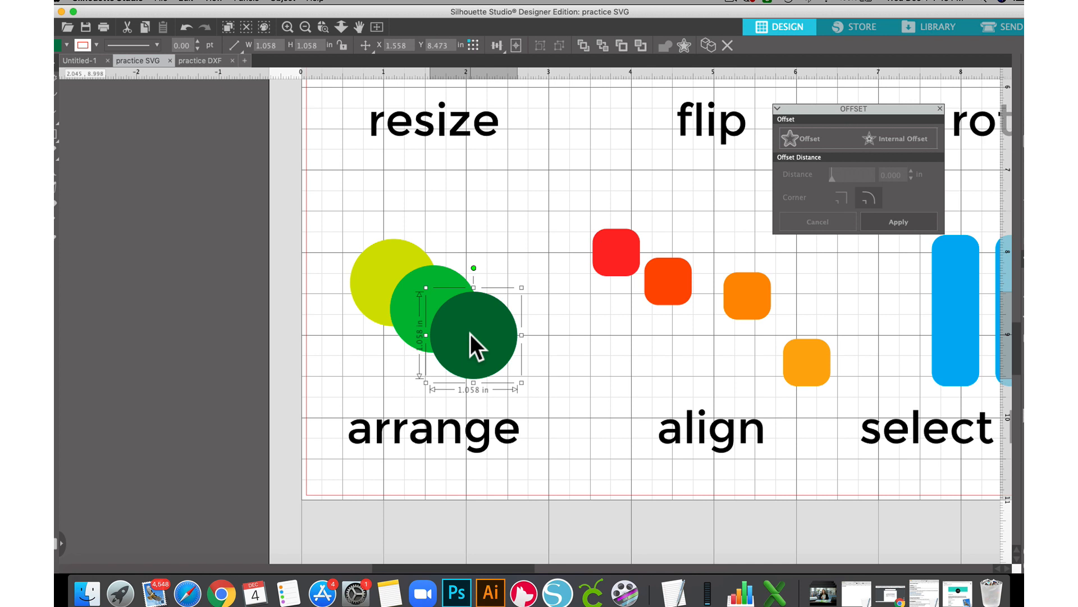
click(375, 285)
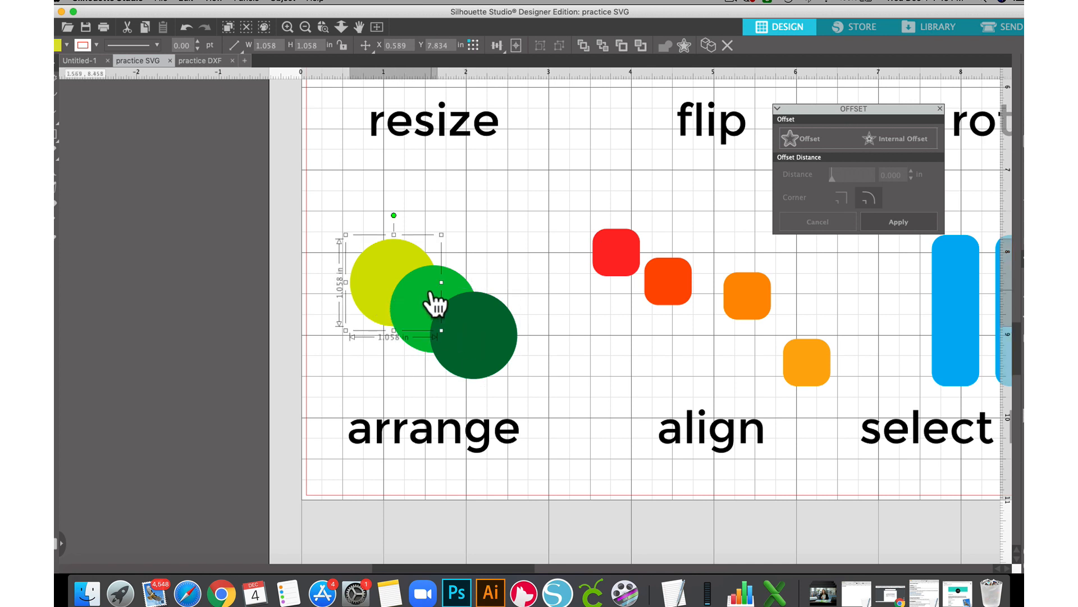
click(409, 289)
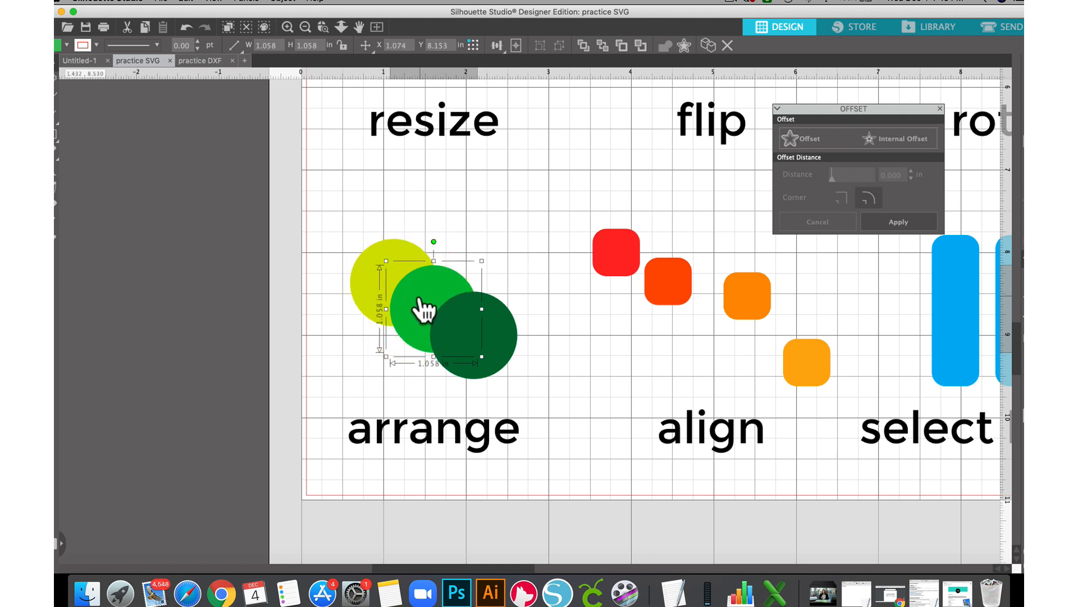
click(453, 318)
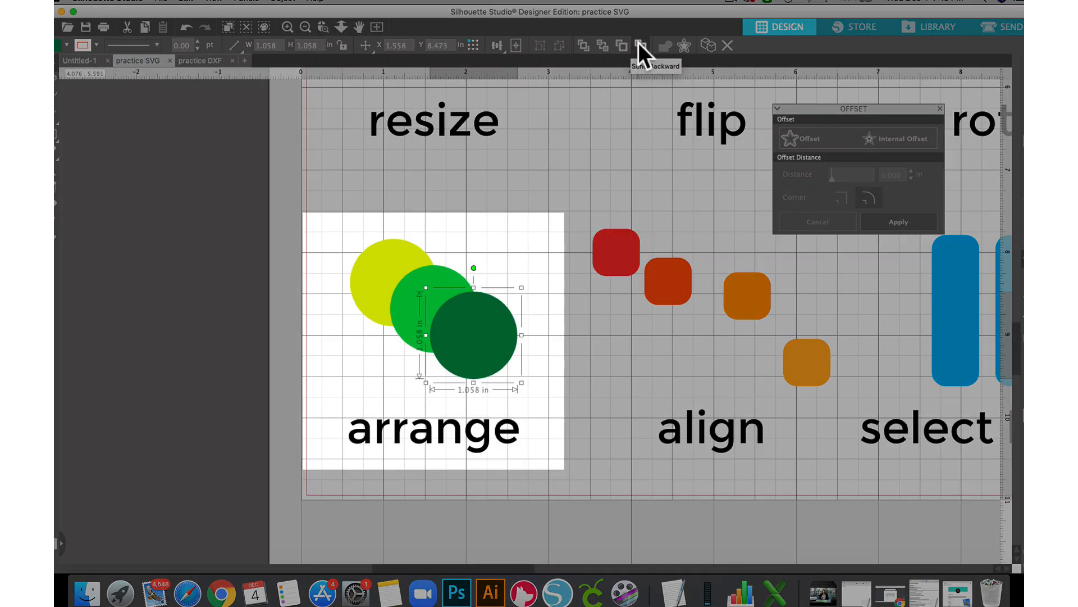
click(521, 77)
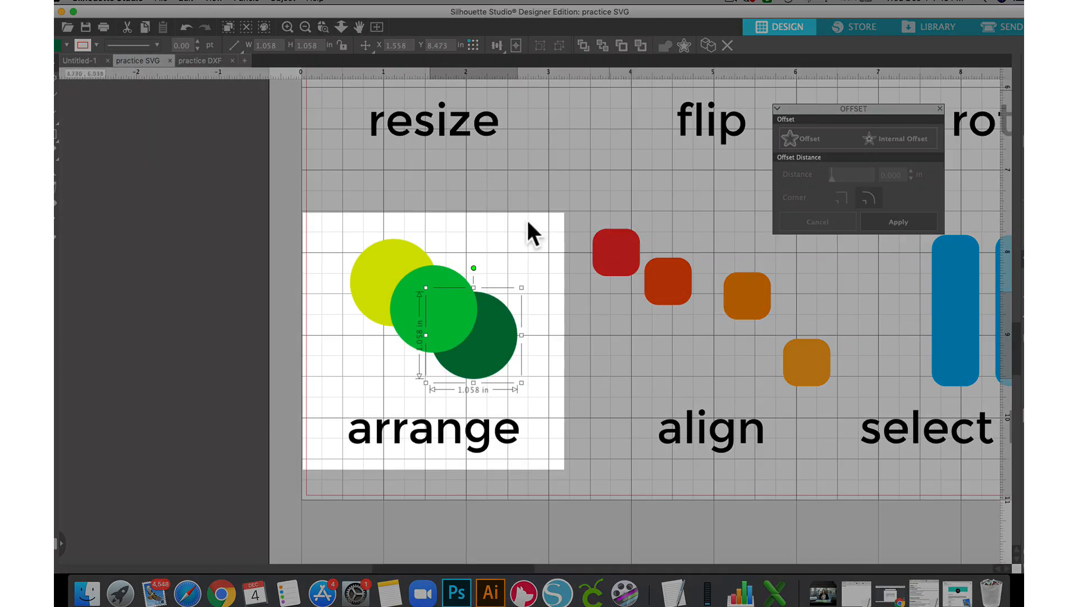
drag(493, 345, 515, 273)
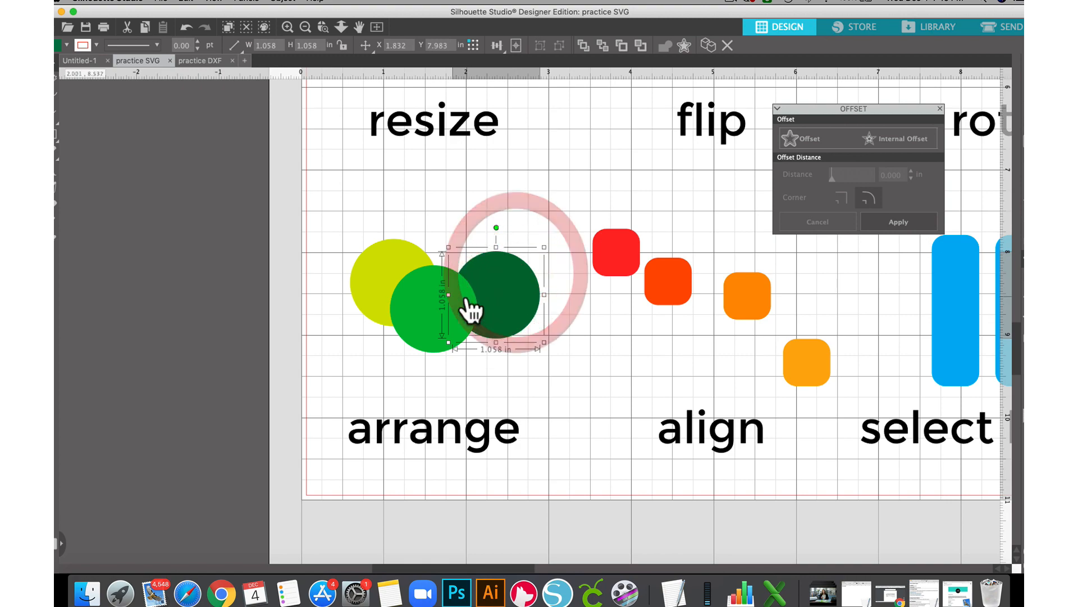
Step: Send the bright green circle behind the other two and move it to about X 0.81 in, Y 8.59 in
click(467, 295)
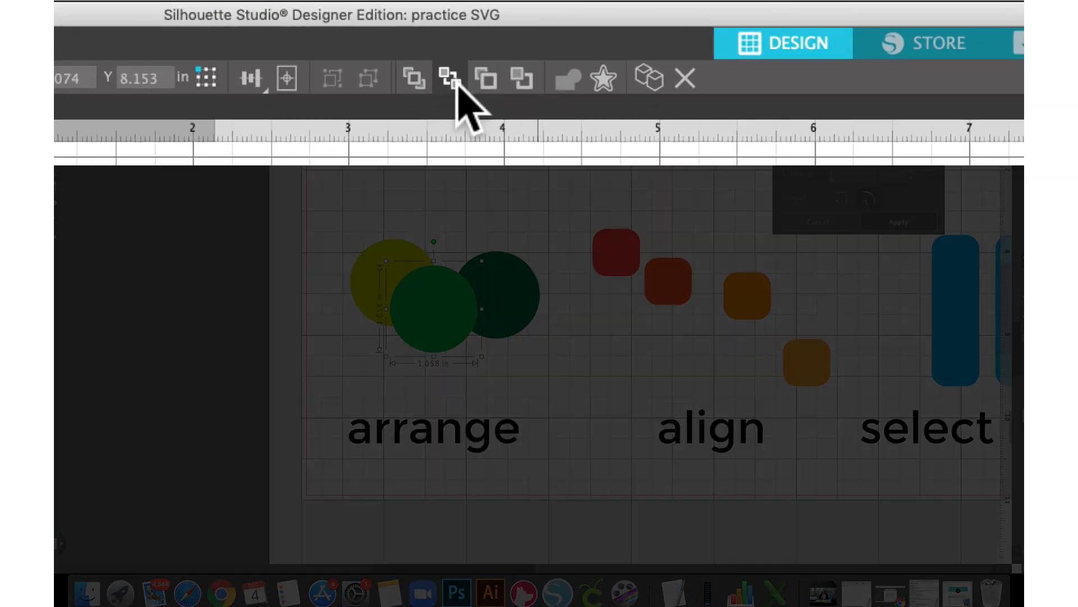
click(456, 83)
click(439, 307)
drag(439, 306, 416, 349)
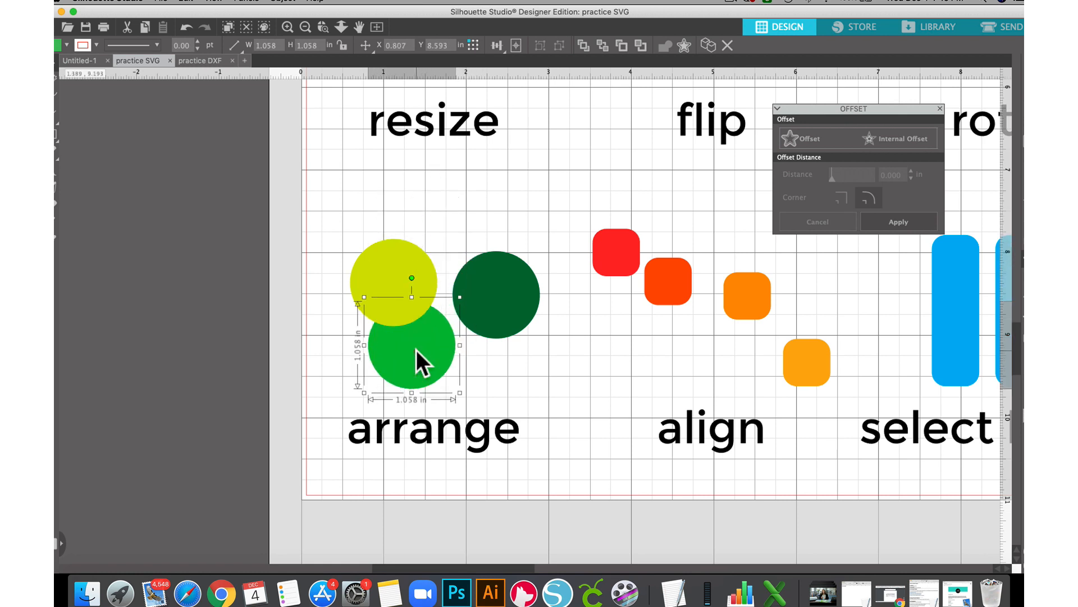
Step: Move the dark green and yellow circles so that both overlap the bright green circle in a compact cluster
drag(482, 286, 438, 331)
mouse_move(410, 290)
mouse_down()
mouse_move(434, 298)
mouse_move(390, 329)
mouse_move(404, 294)
mouse_up()
click(420, 224)
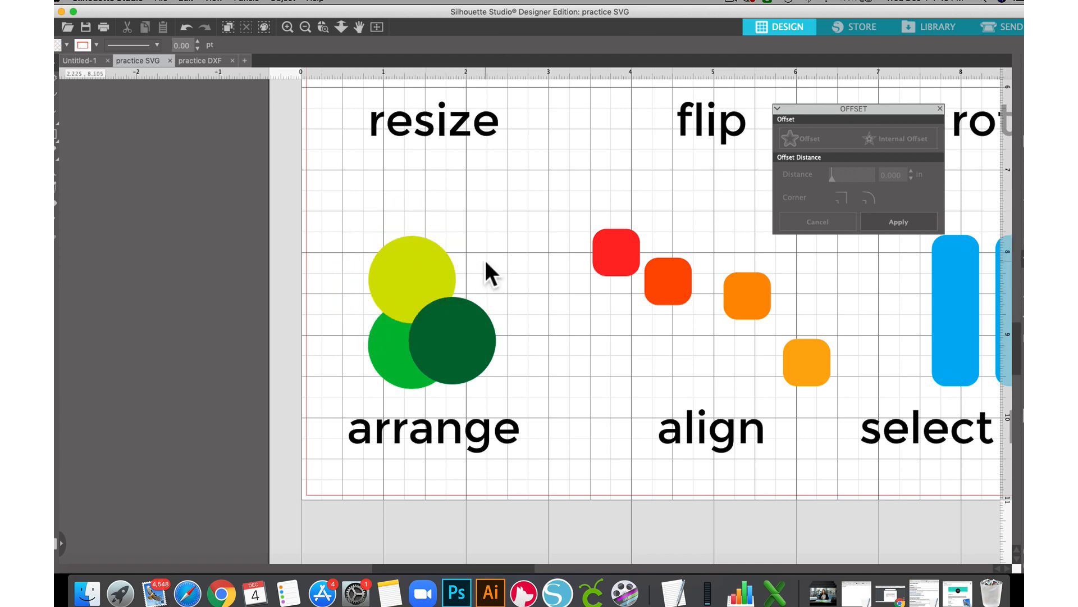
Step: Try to line up the red and orange squares in a row by moving them by hand
scroll(446, 269, right, 5)
scroll(453, 274, right, 3)
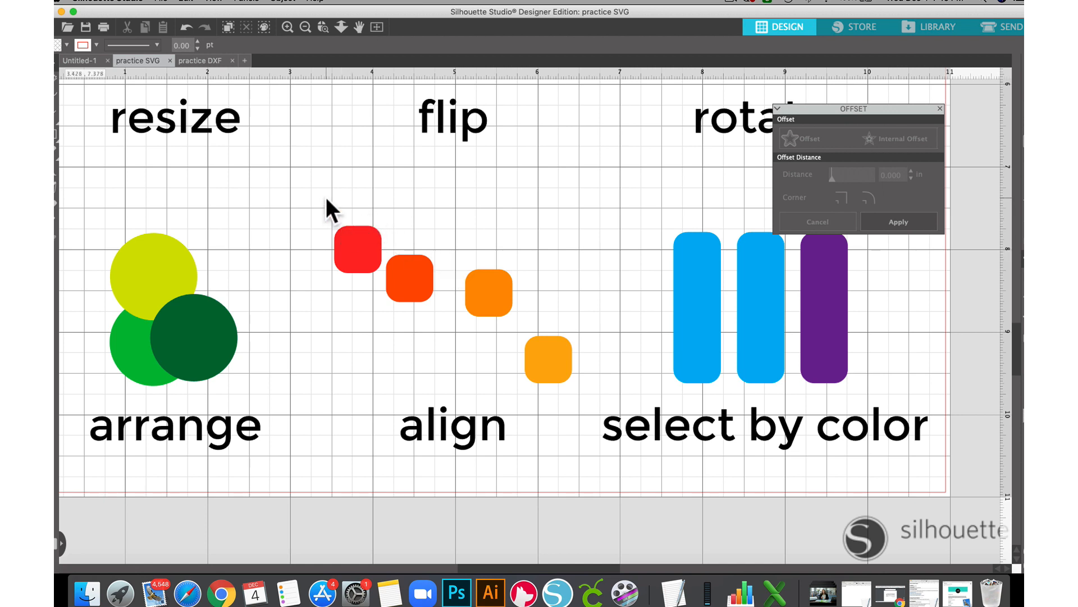
click(349, 277)
drag(349, 277, 341, 275)
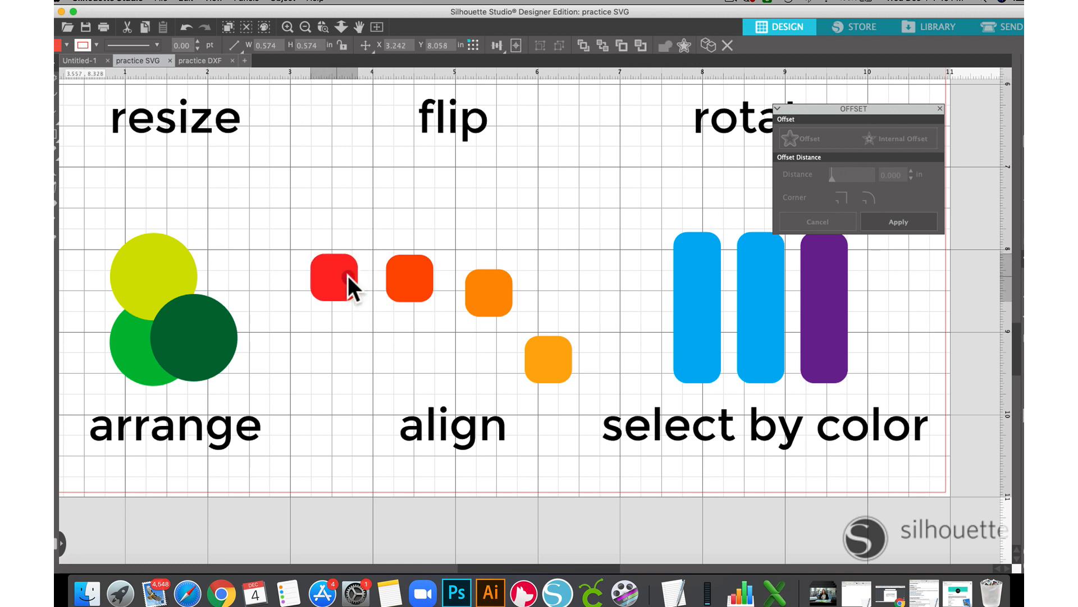
drag(472, 296, 446, 286)
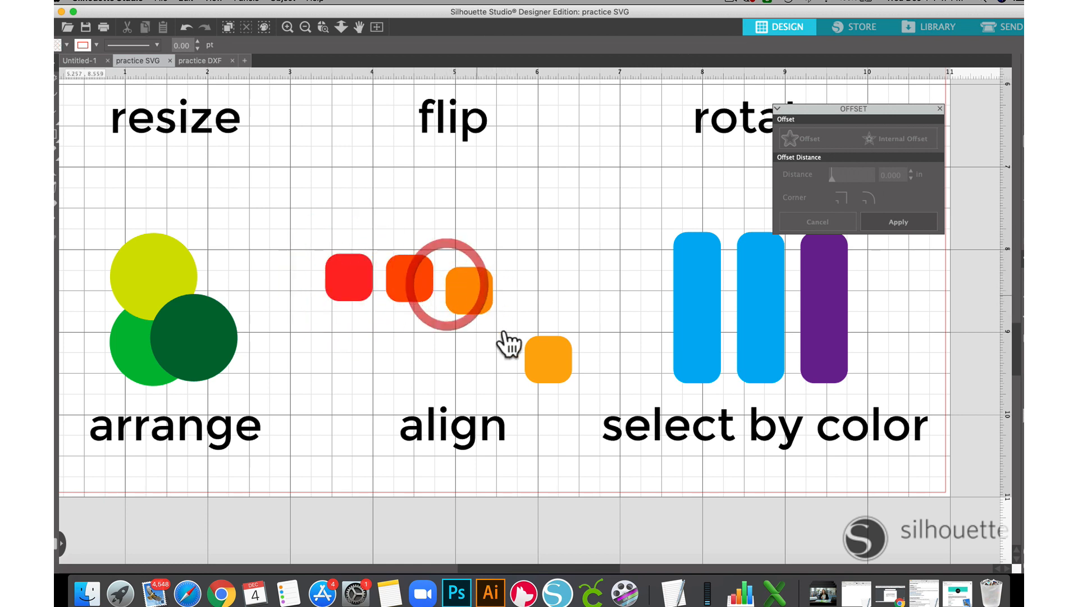
drag(540, 345, 519, 265)
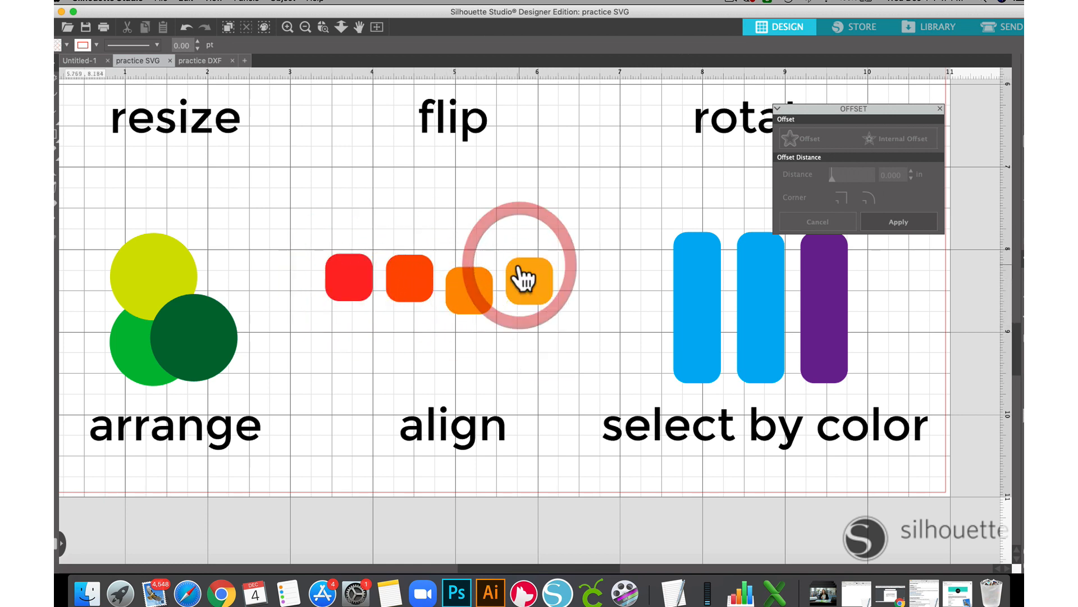
Step: Undo the manual moves of the red and orange squares
key(super+z)
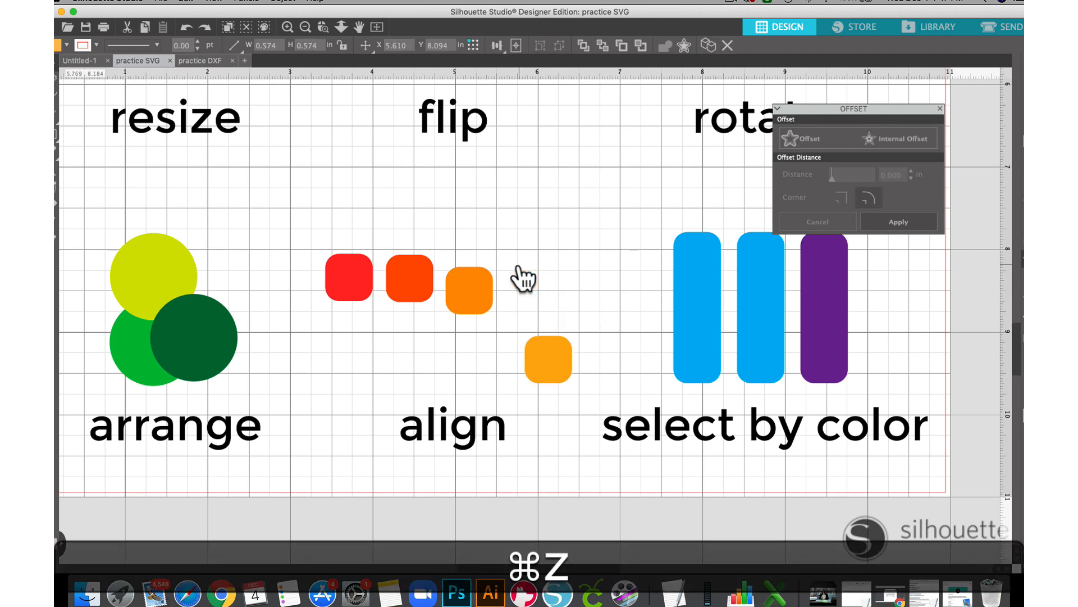
key(super+z)
key(super+z)
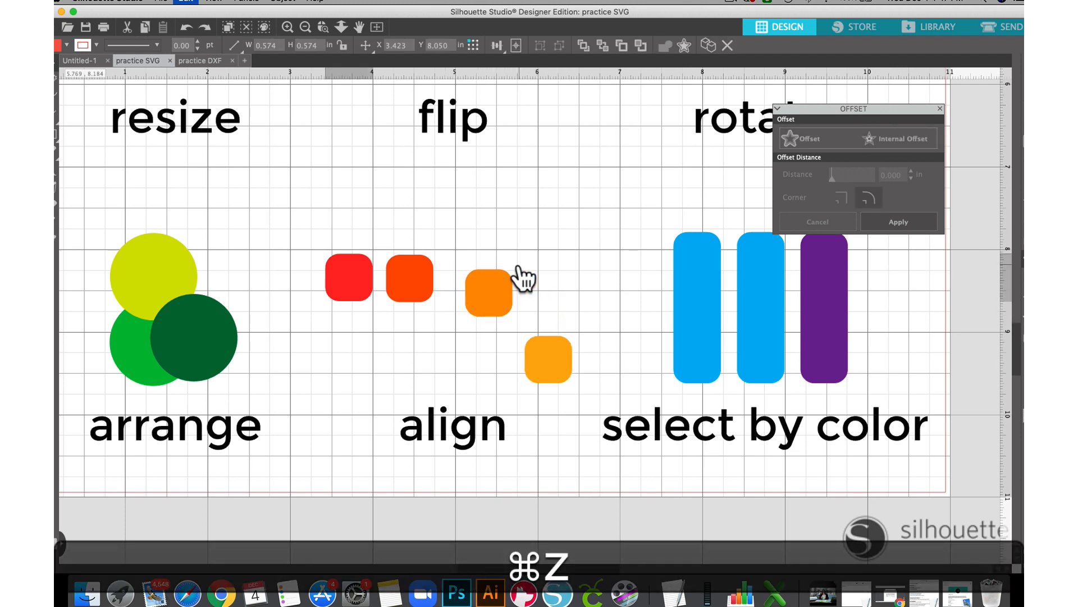
Step: Select all four red and orange squares above the word align and open the alignment options
scroll(518, 264, left, 5)
scroll(518, 264, right, 3)
scroll(519, 264, right, 5)
scroll(519, 264, up, 1)
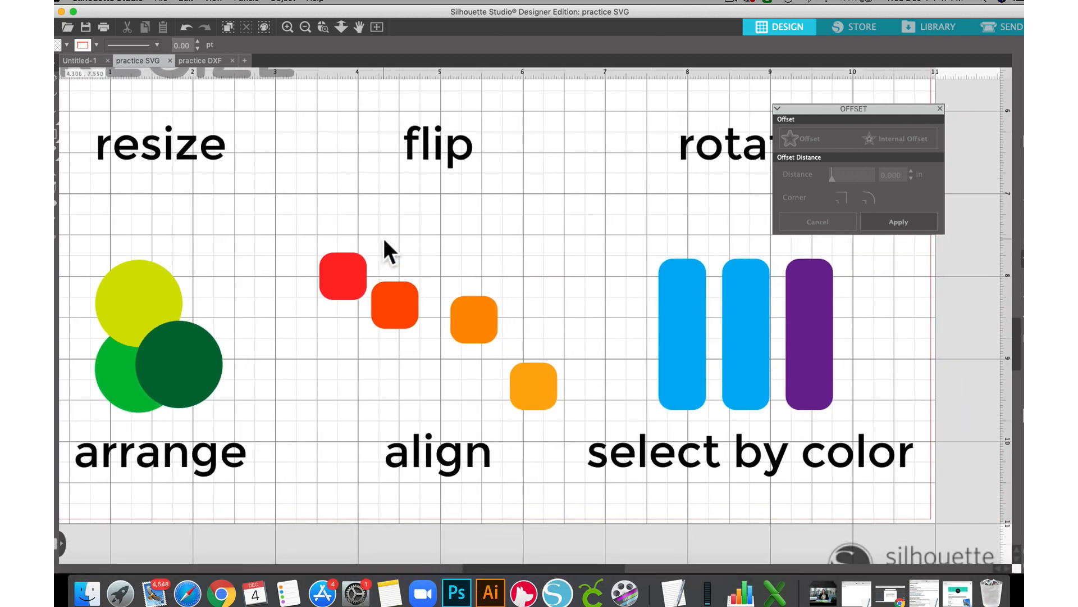
drag(314, 235, 557, 396)
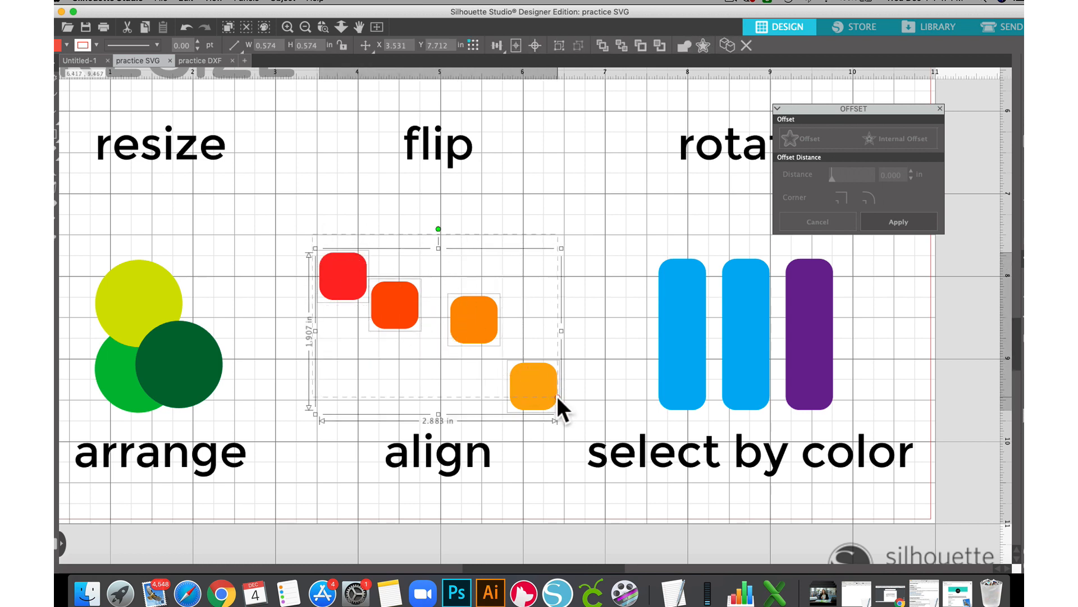
drag(299, 221, 551, 413)
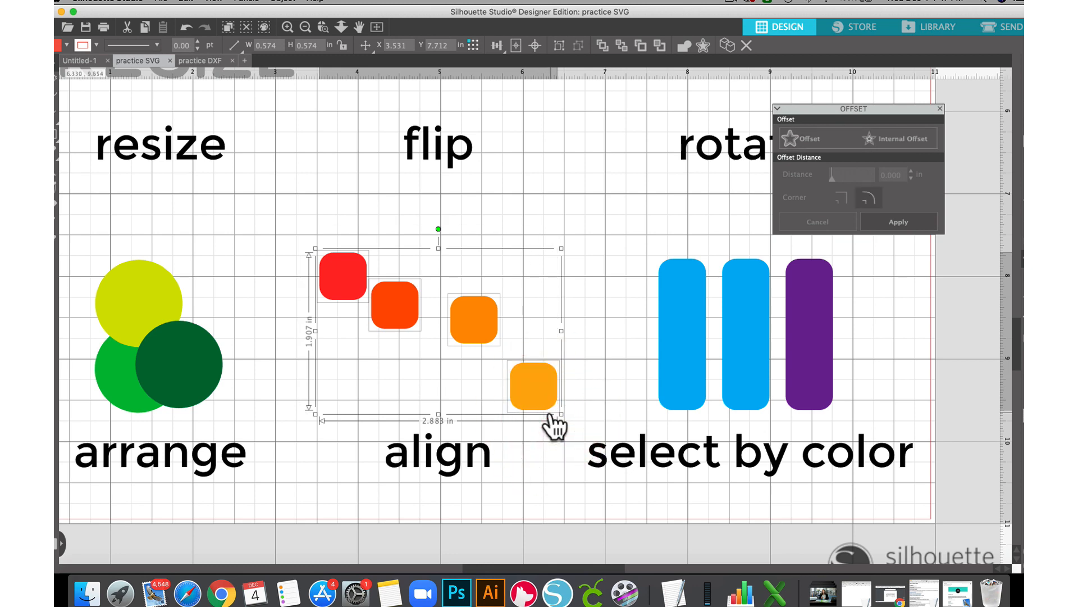
click(498, 46)
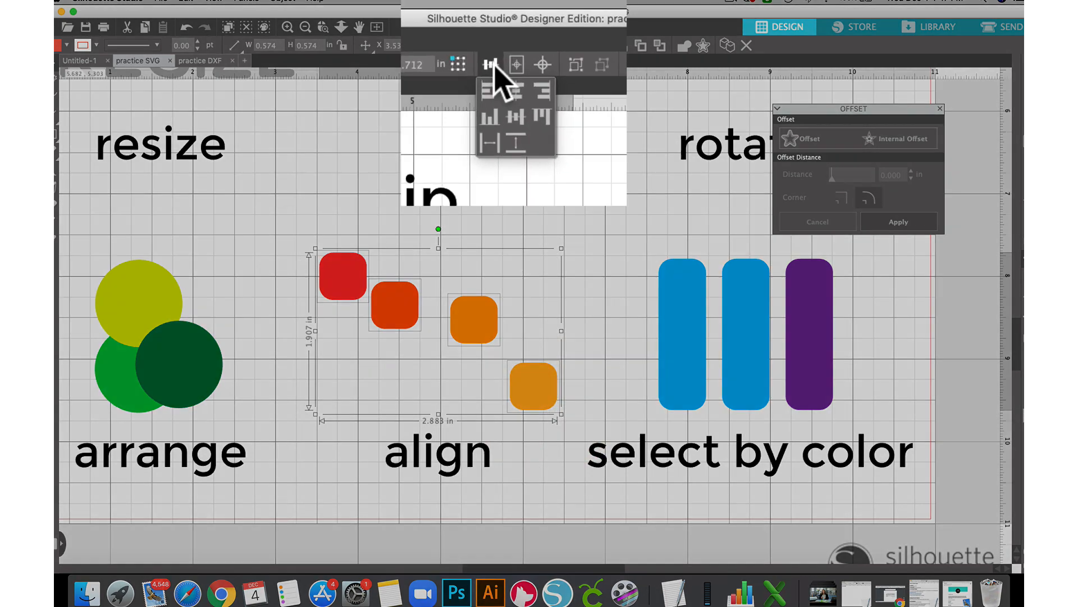
Step: Try aligning the four squares to the left, to the centre and to the right, undoing each alignment
click(487, 98)
key(super+z)
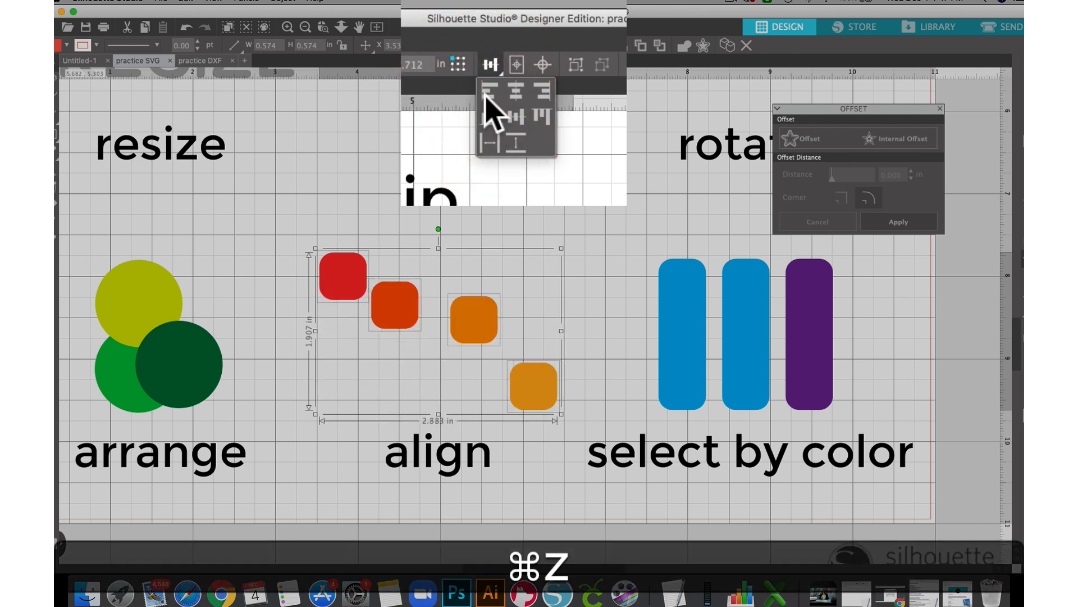
click(515, 94)
key(super+z)
click(541, 91)
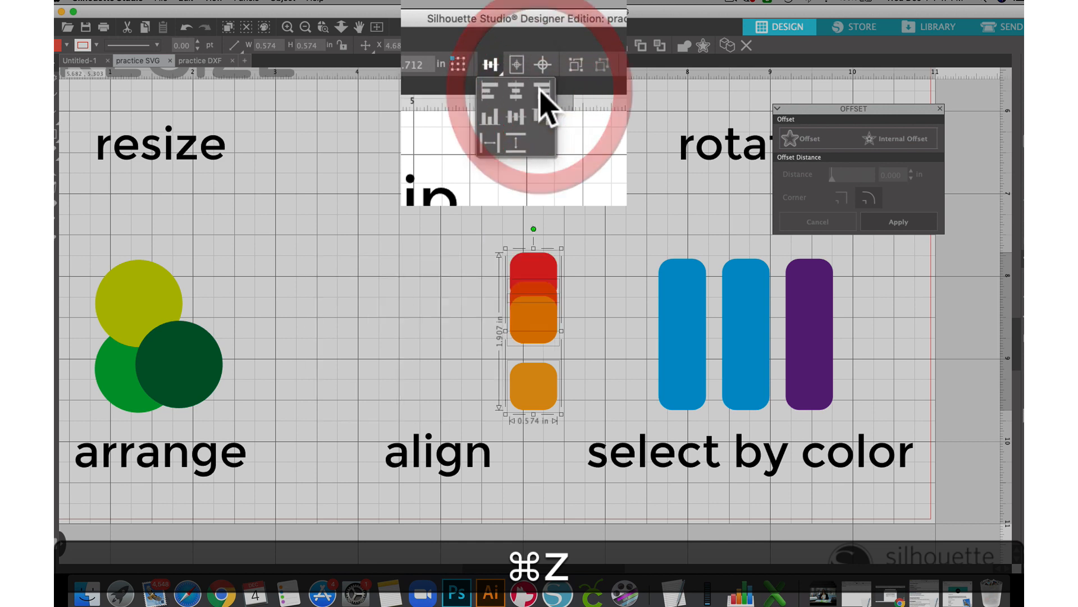
key(super+z)
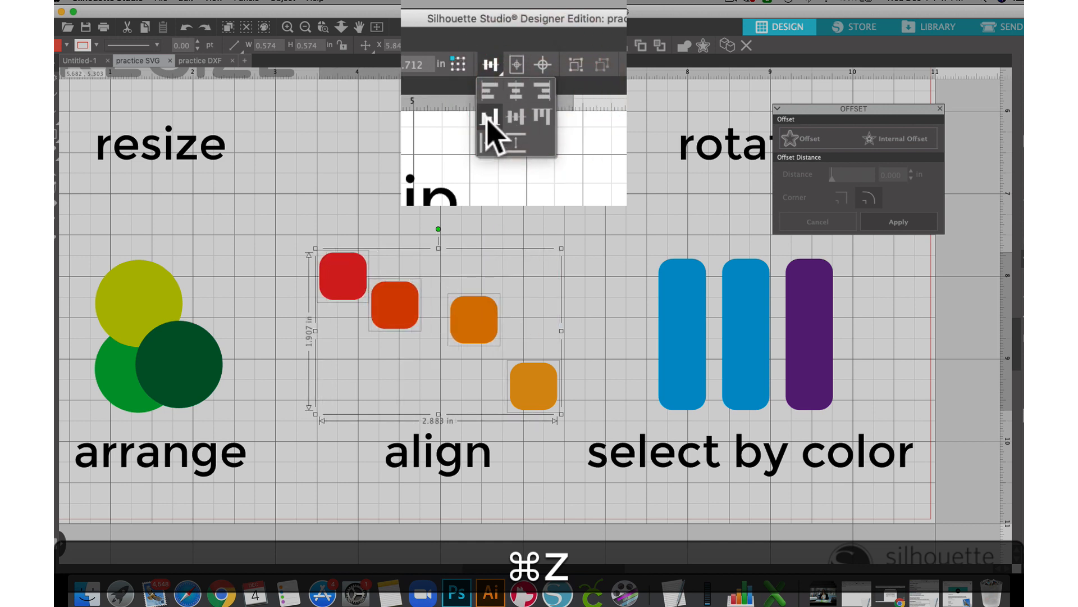
Step: Try aligning the four squares to the bottom and to the middle, undoing each alignment
click(488, 117)
key(super+z)
click(516, 117)
key(super+z)
Step: Align the four squares to the top with even horizontal spacing, and move the row down to about X 3.62 in, Y 8.34 in
click(542, 116)
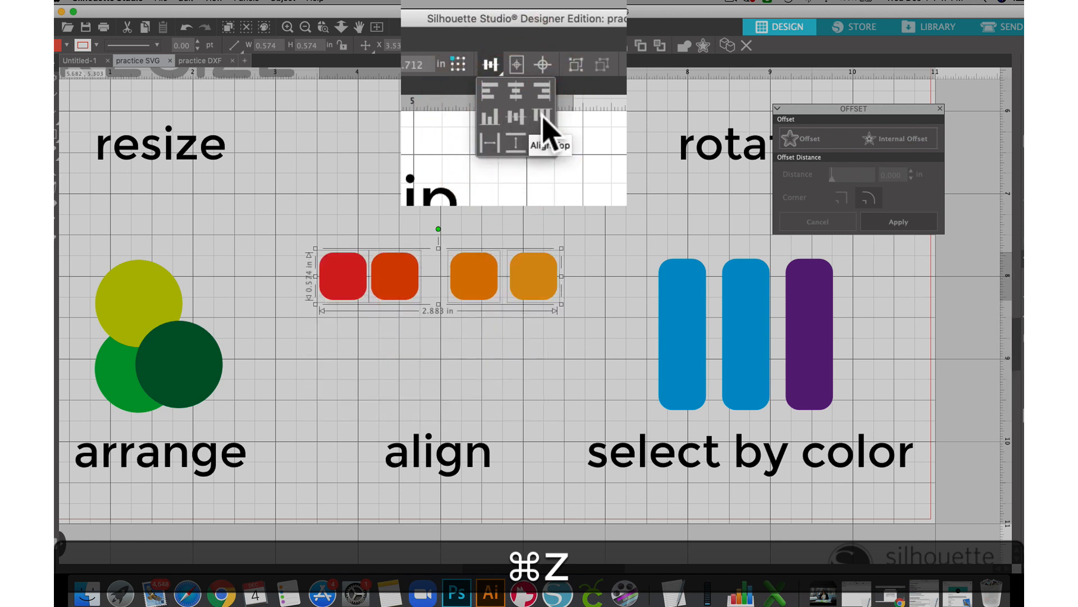
click(516, 146)
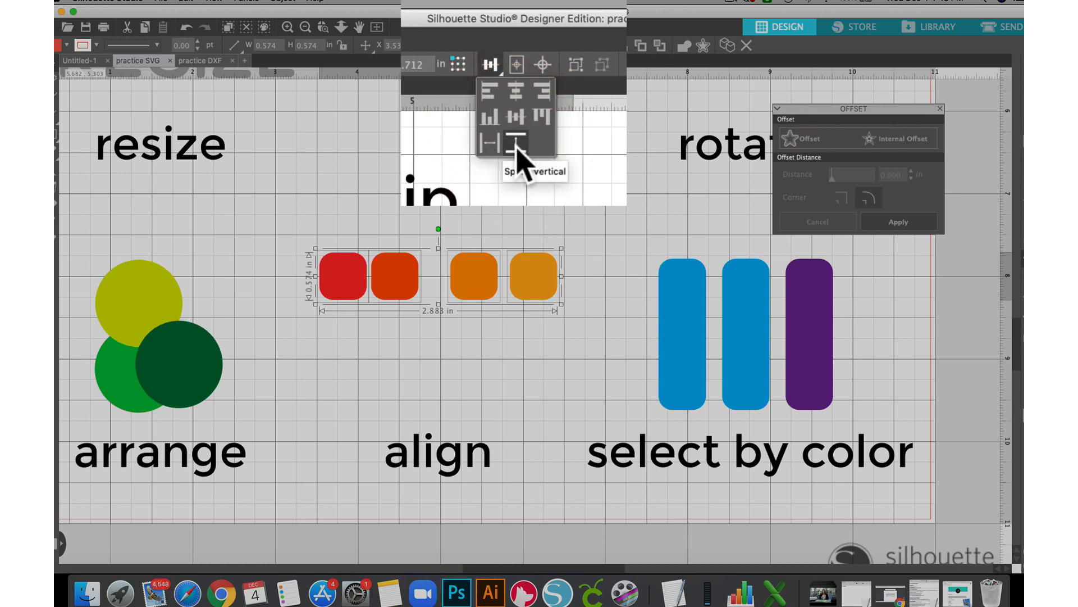
click(487, 150)
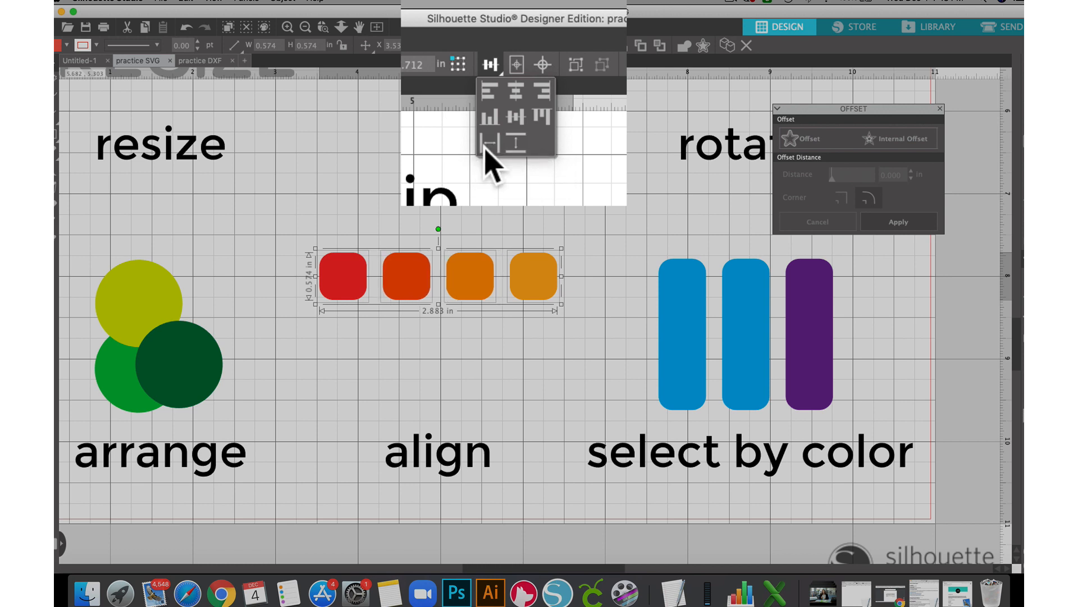
drag(400, 261, 409, 315)
click(409, 316)
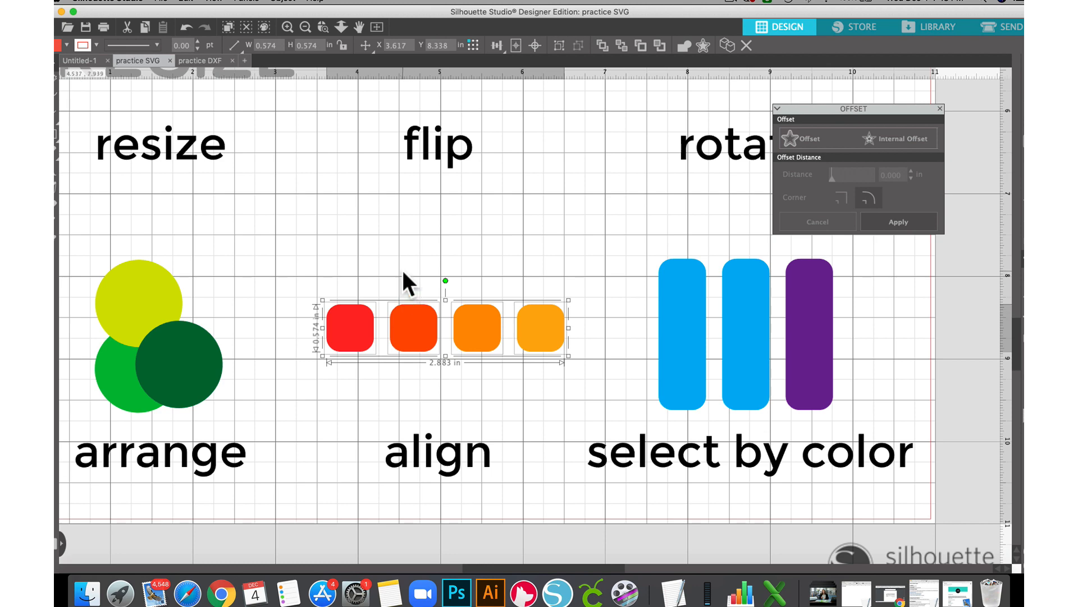
Step: Clear the selection of the squares and examine the blue and purple bars of the select by color exercise
scroll(436, 298, down, 1)
scroll(437, 298, right, 5)
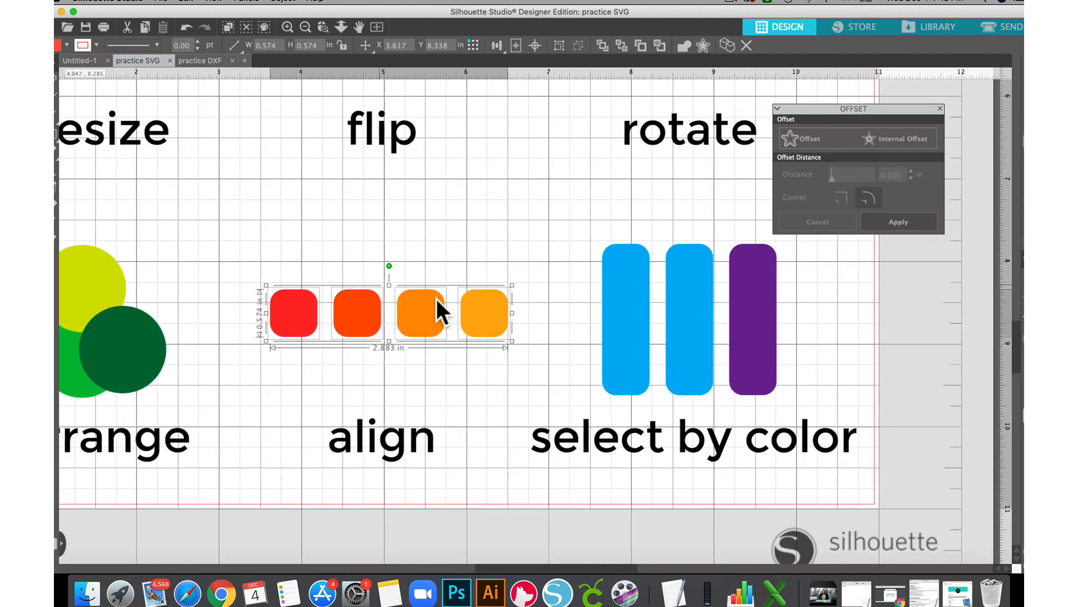
scroll(436, 298, right, 5)
scroll(436, 296, down, 1)
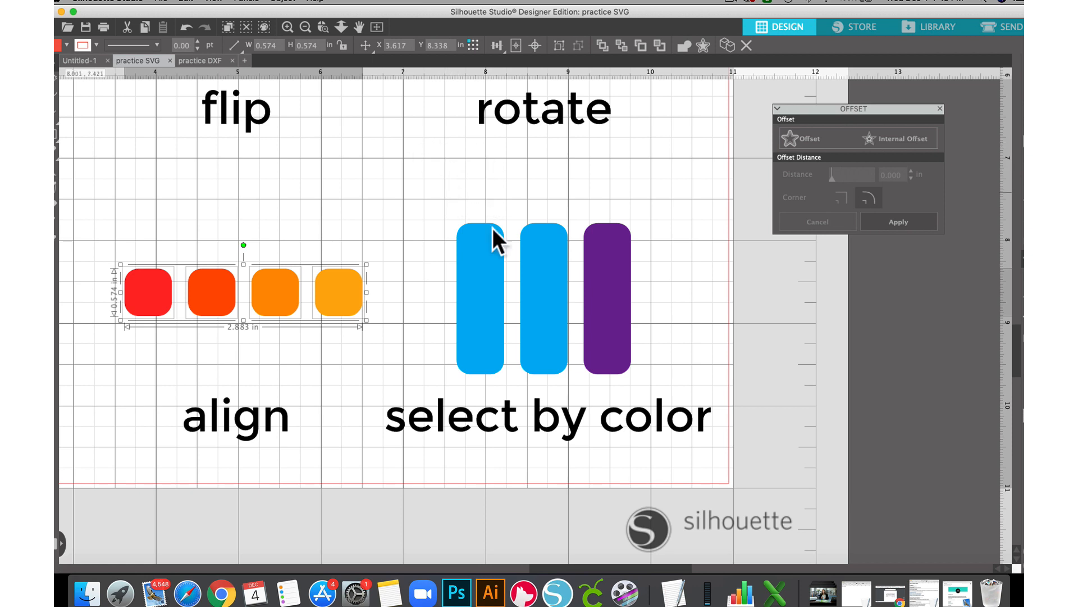
double_click(487, 265)
click(584, 207)
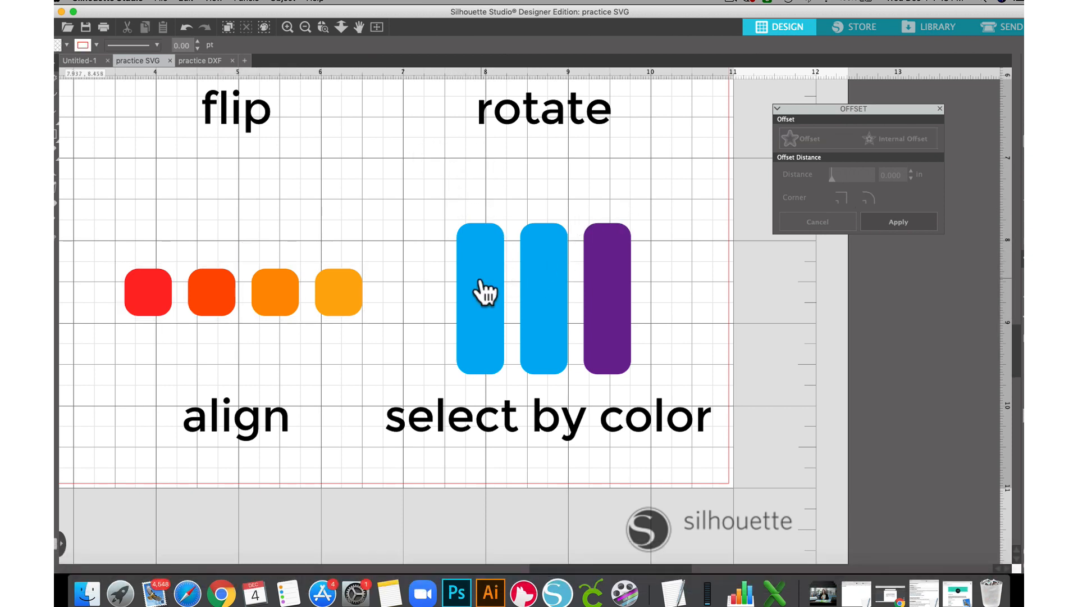
Step: Select every shape in the design at once and clear the selection
scroll(482, 291, down, 6)
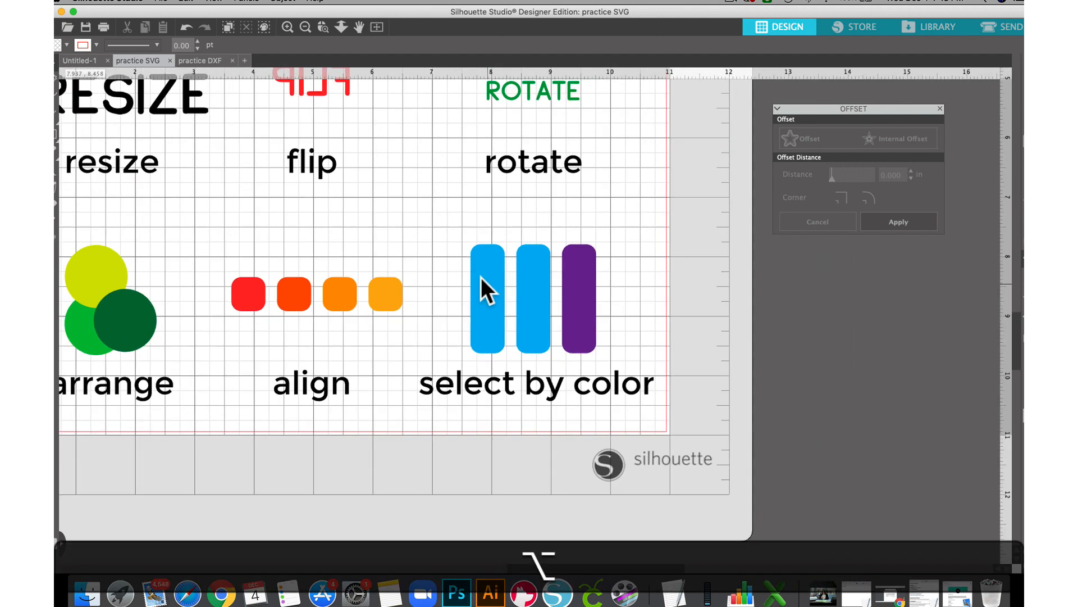
scroll(481, 278, down, 1)
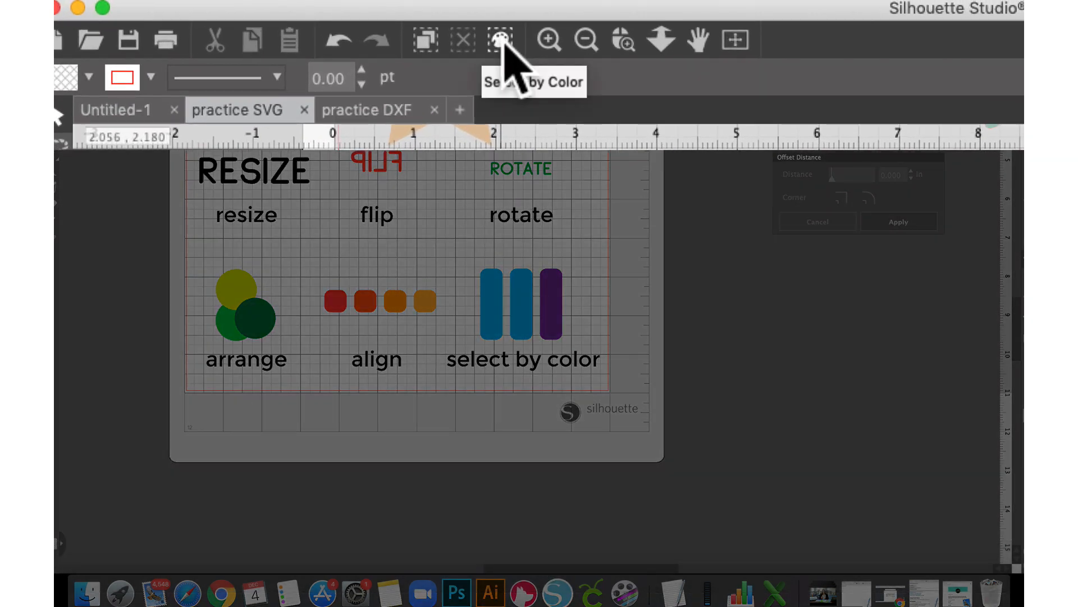
click(433, 36)
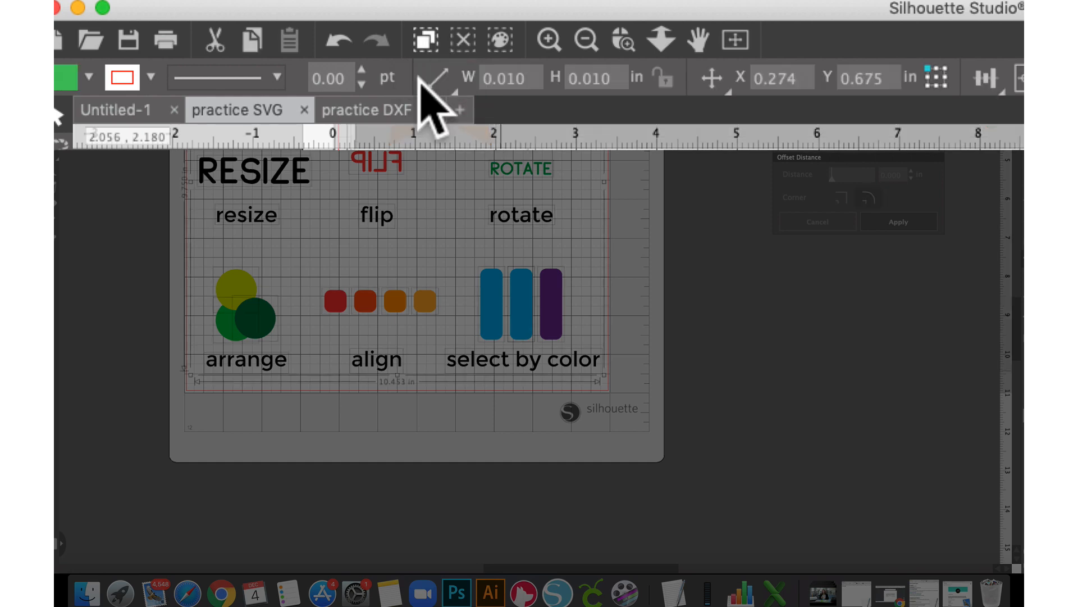
click(120, 217)
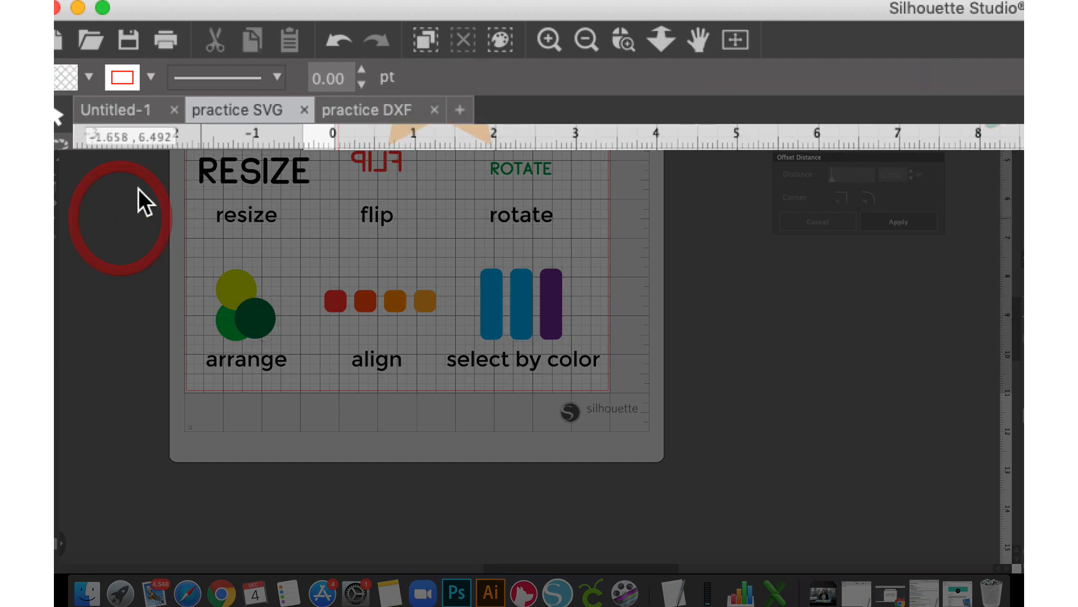
Step: Use Select by Color by fill to select every shape filled with RGB (0,174,239)
click(499, 41)
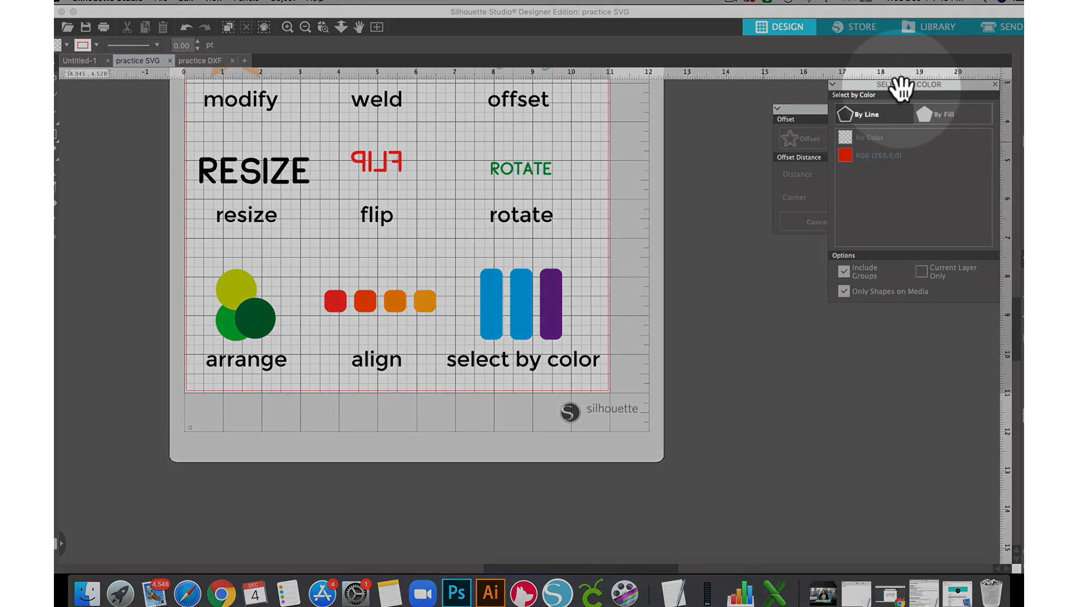
drag(902, 87, 666, 153)
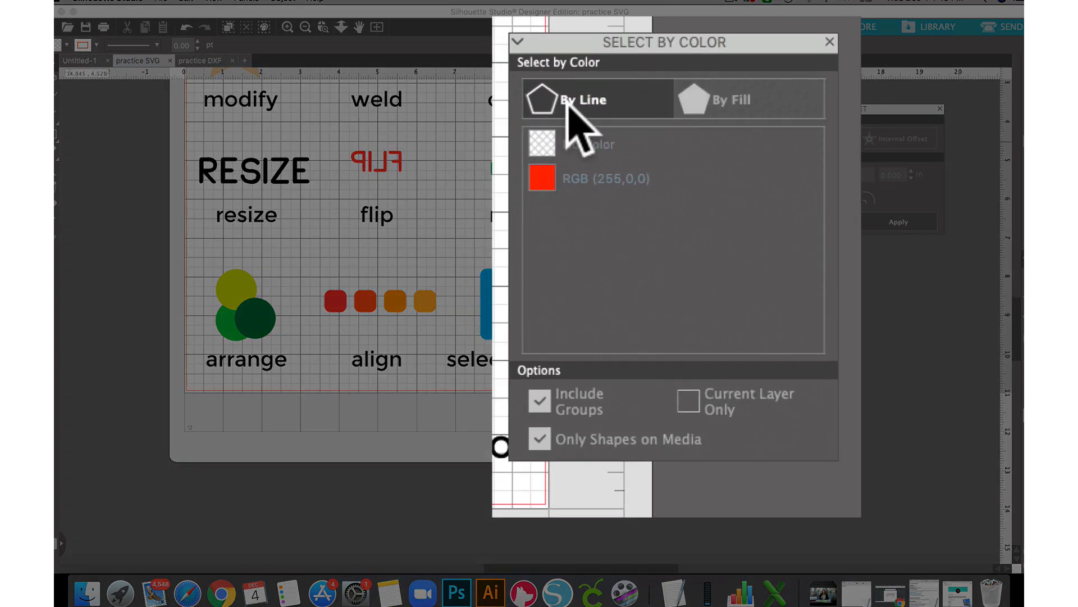
click(748, 101)
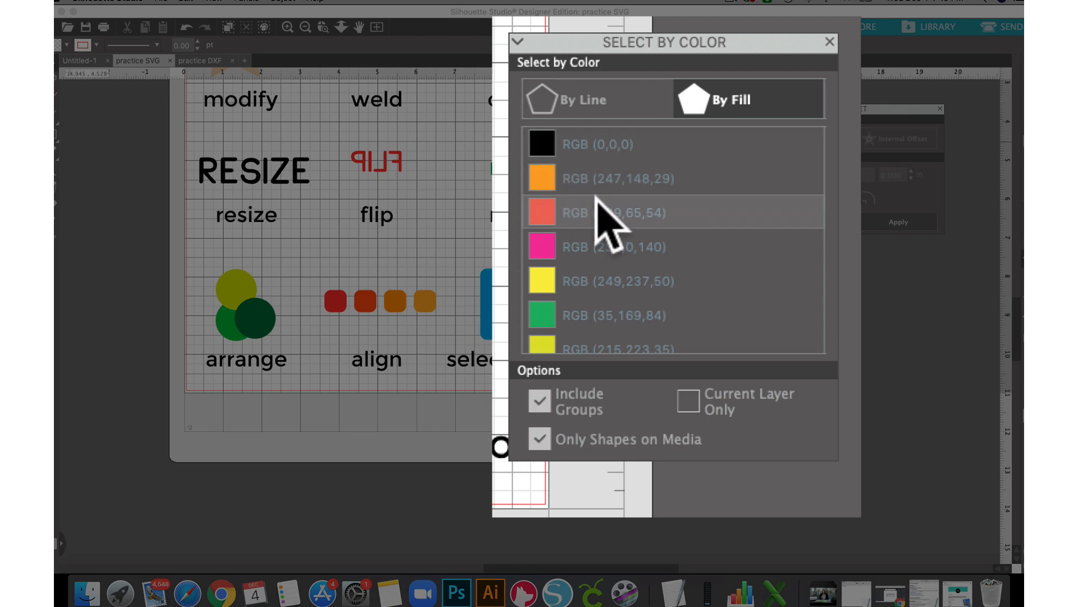
scroll(592, 195, down, 5)
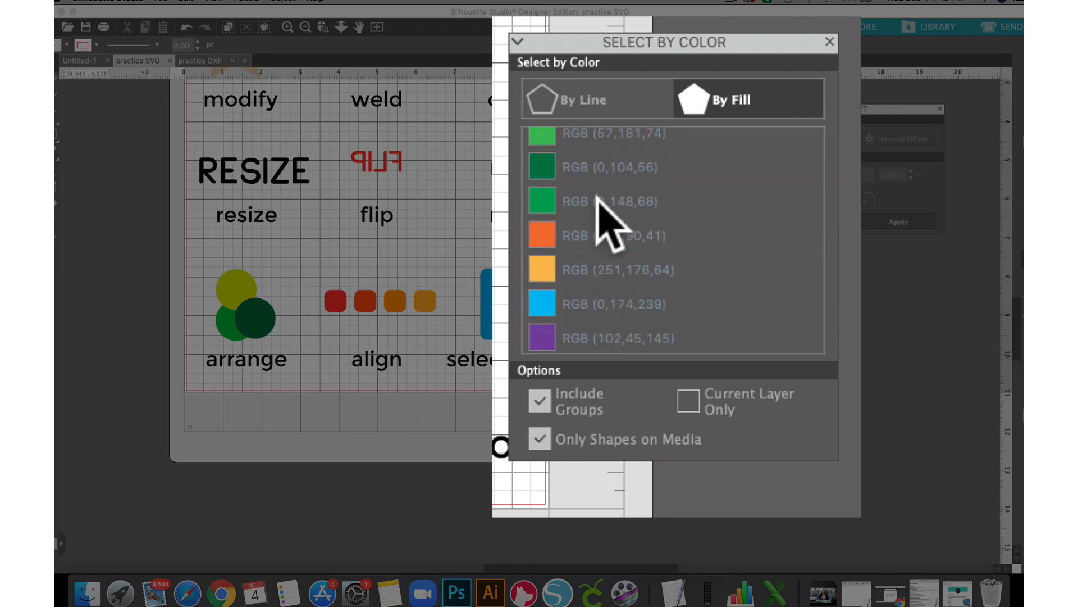
scroll(597, 203, up, 1)
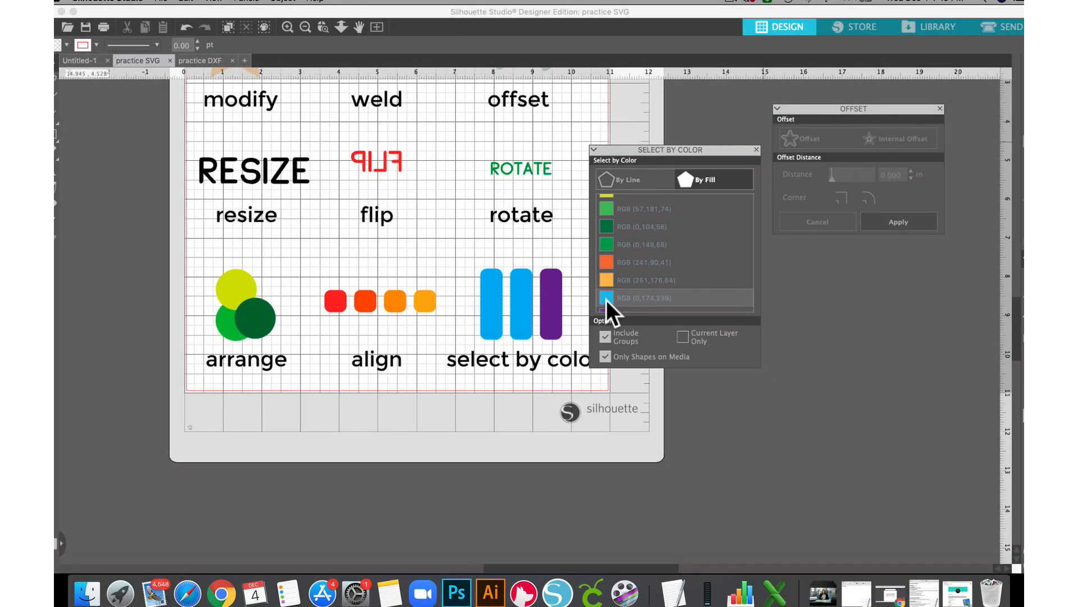
click(624, 296)
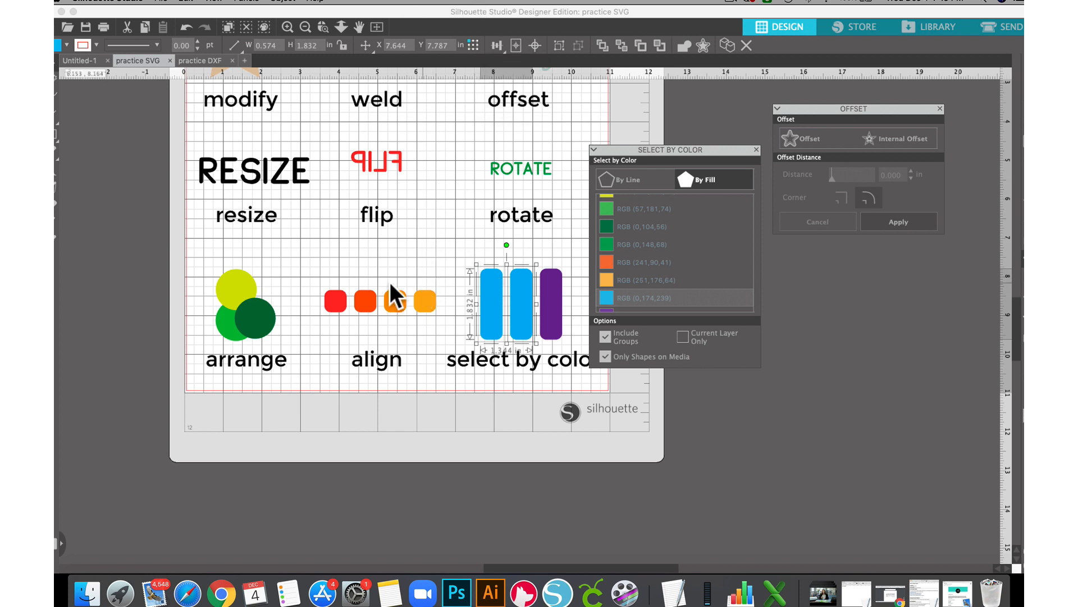
Step: Change the fill of the two selected blue bars to light teal, RGB (140,210,204), and clear the selection
click(56, 43)
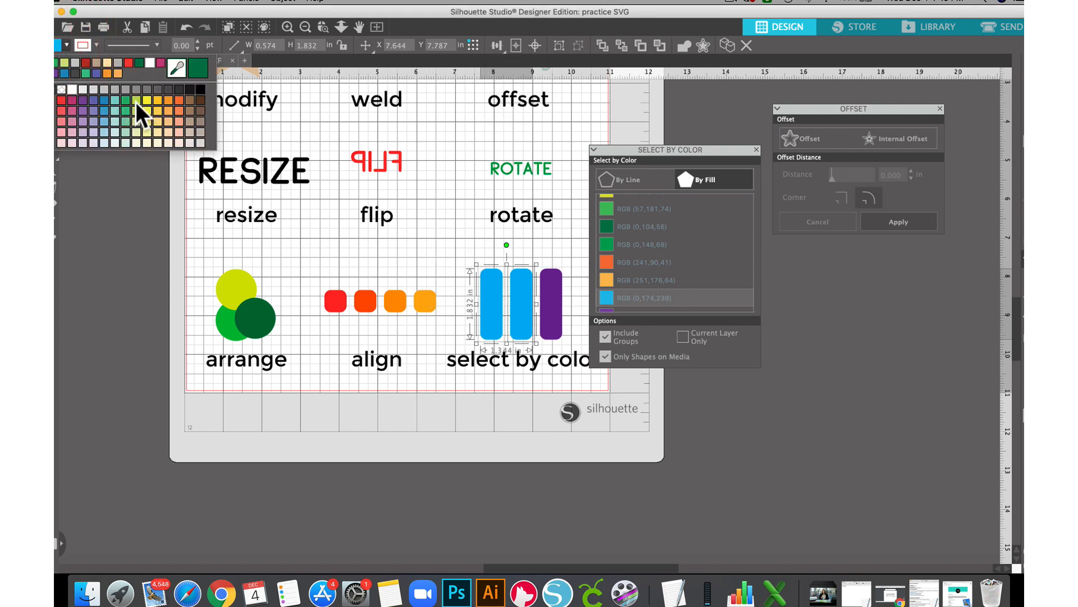
click(114, 110)
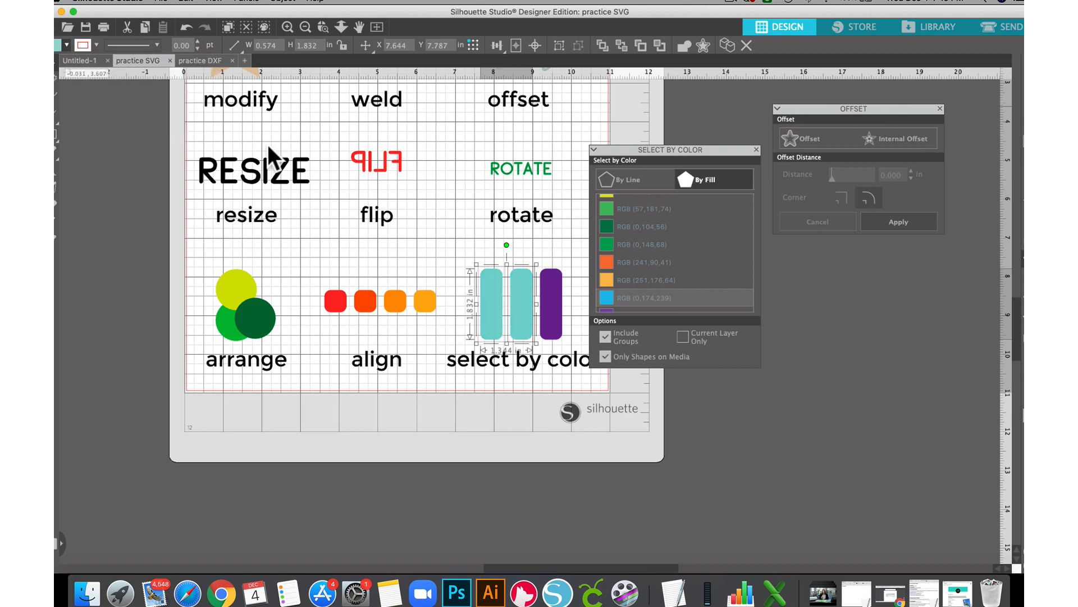
click(434, 231)
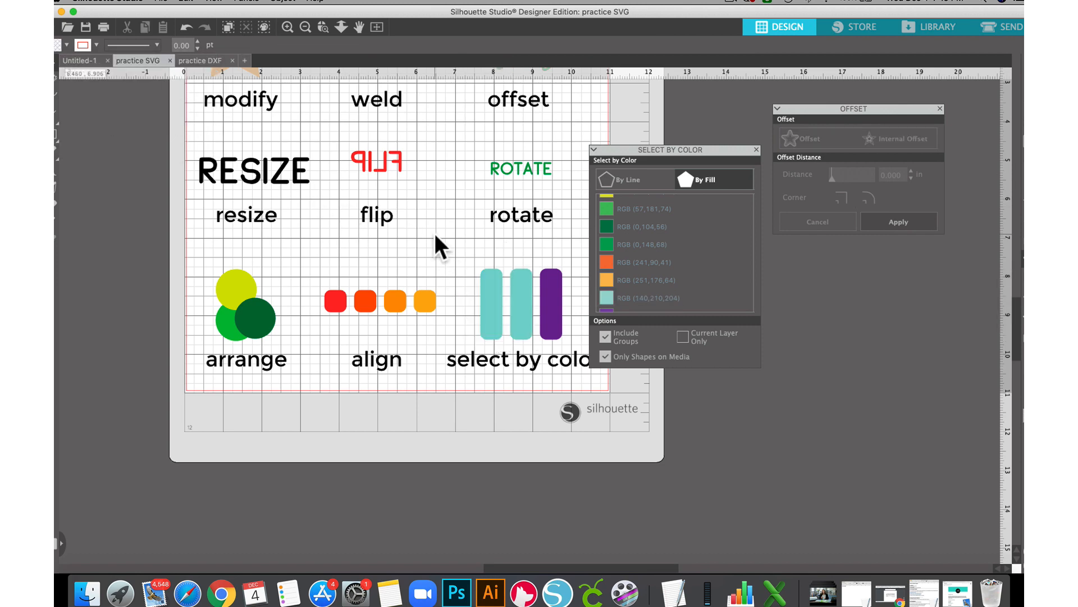
Step: Select the two teal bars together directly on the page
scroll(459, 262, up, 2)
scroll(459, 262, up, 2)
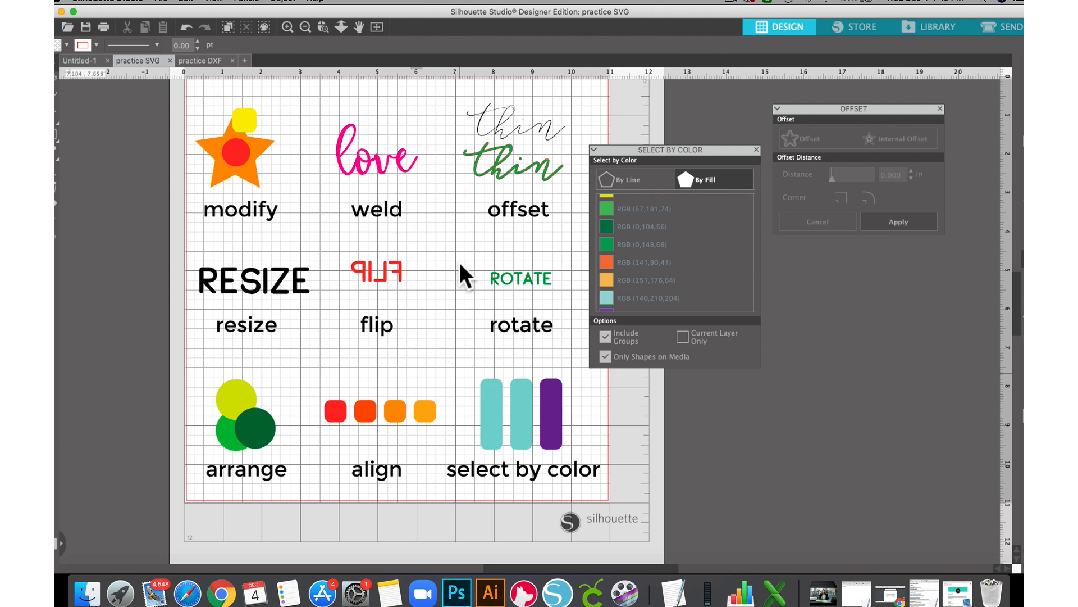
click(497, 414)
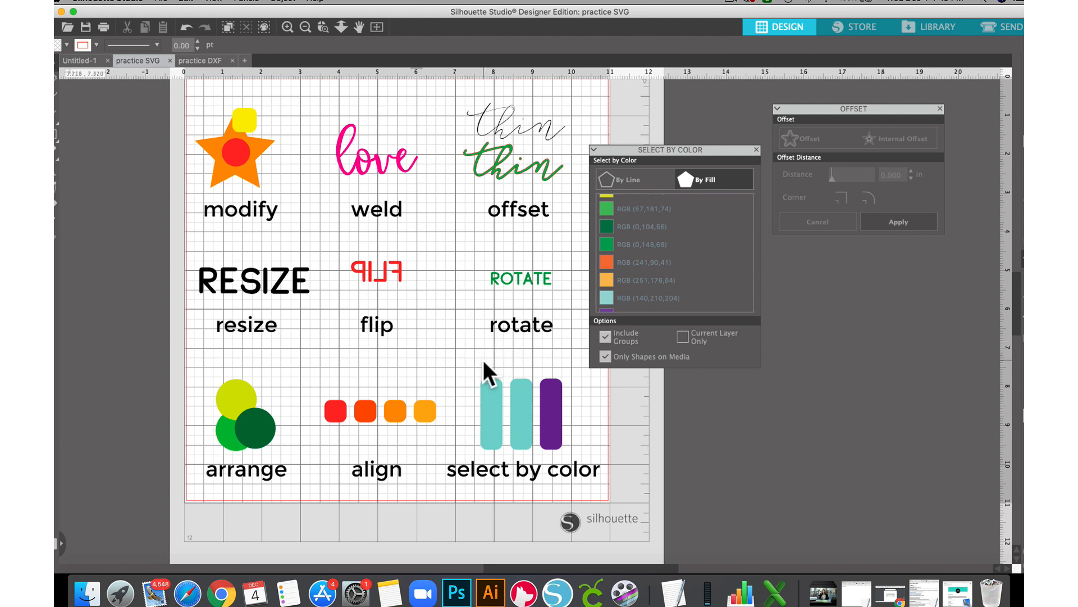
shift+click(516, 400)
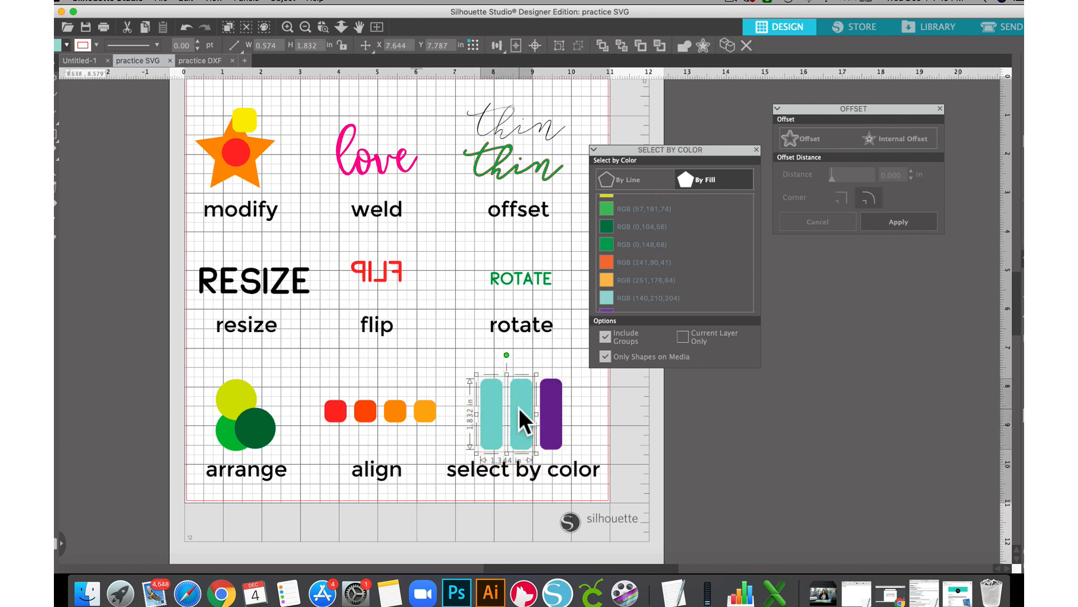
Step: Select all shapes filled with RGB (0,0,0) by color, change their fill to dark gray, then clear the selection and close Select by Color
scroll(676, 237, up, 4)
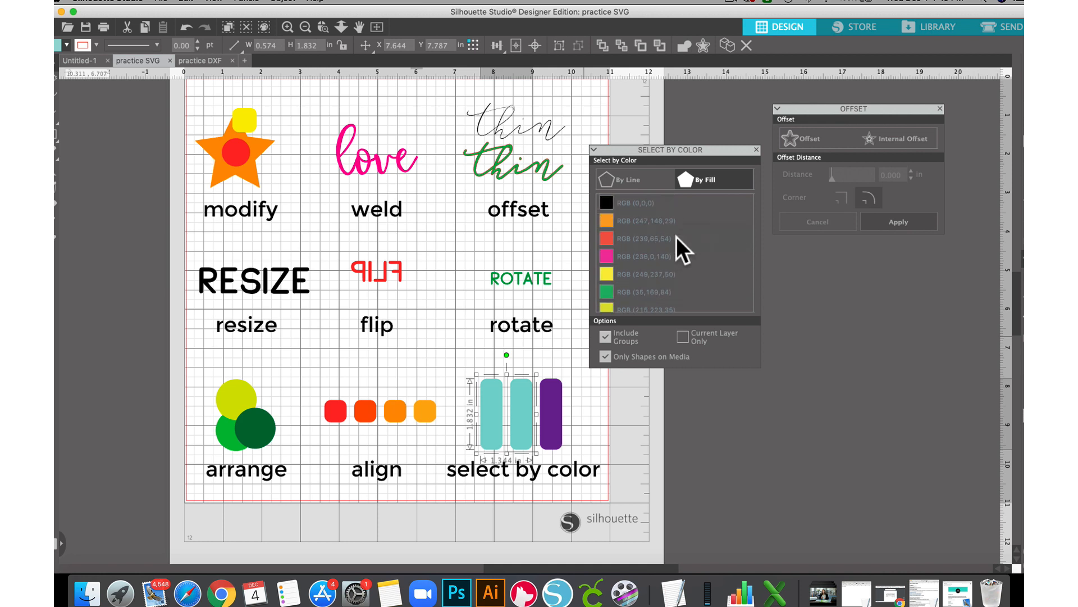
click(624, 204)
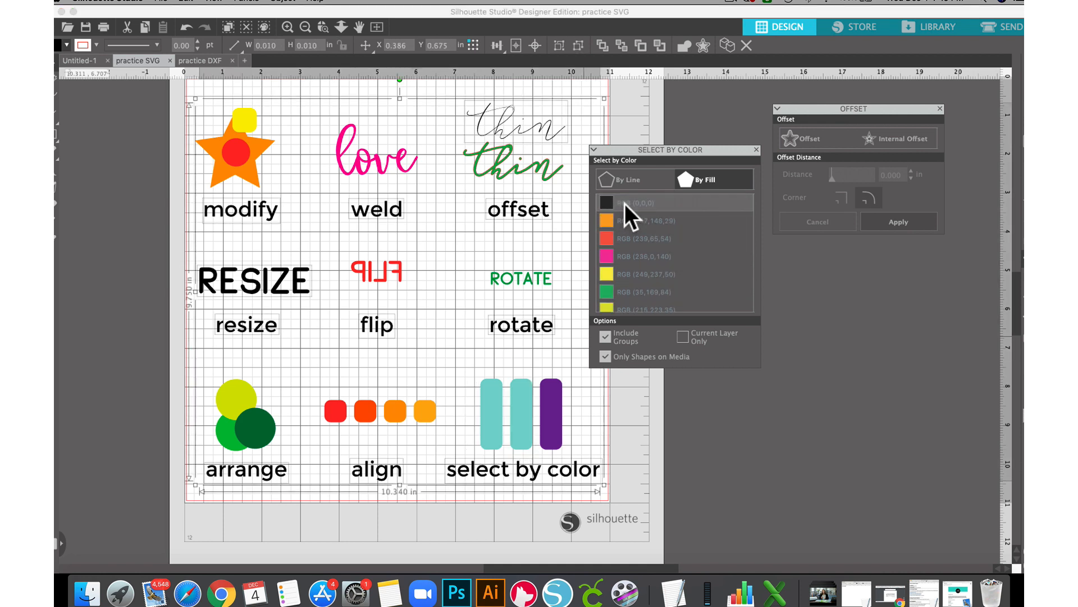
click(57, 49)
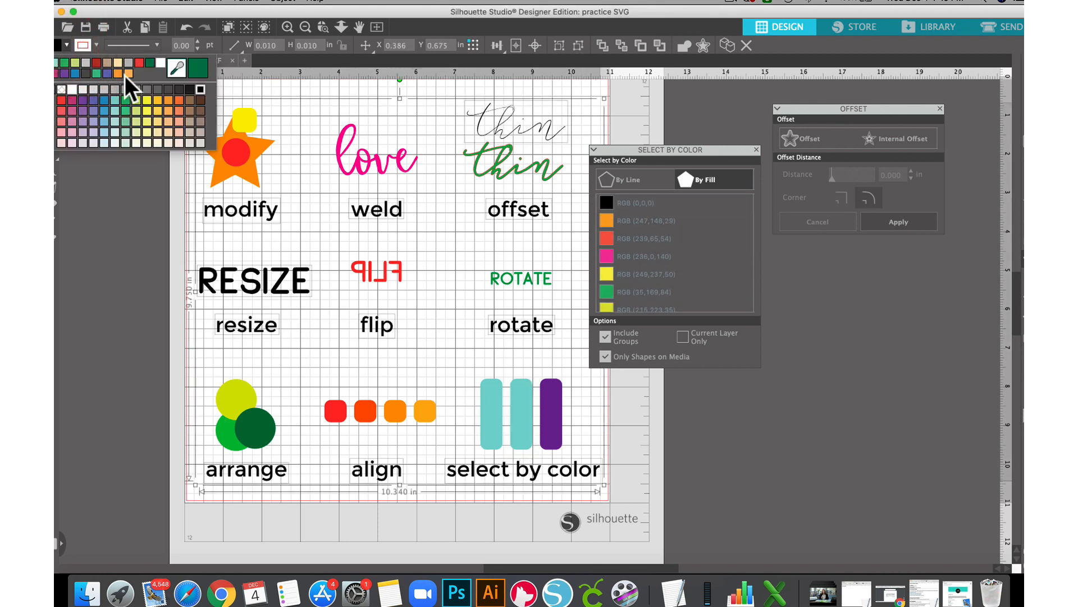
click(146, 90)
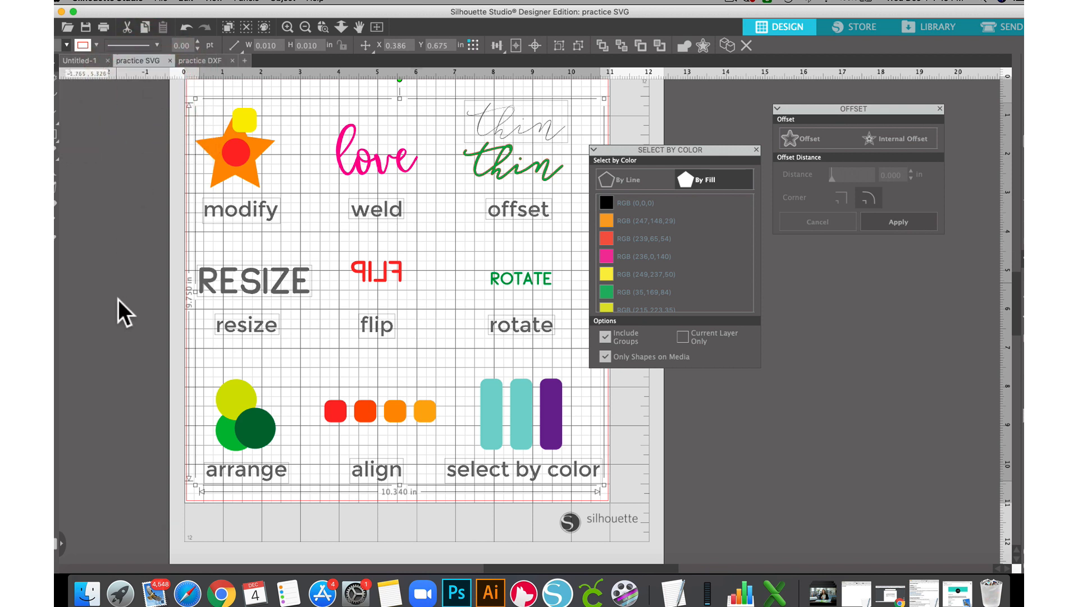
click(117, 295)
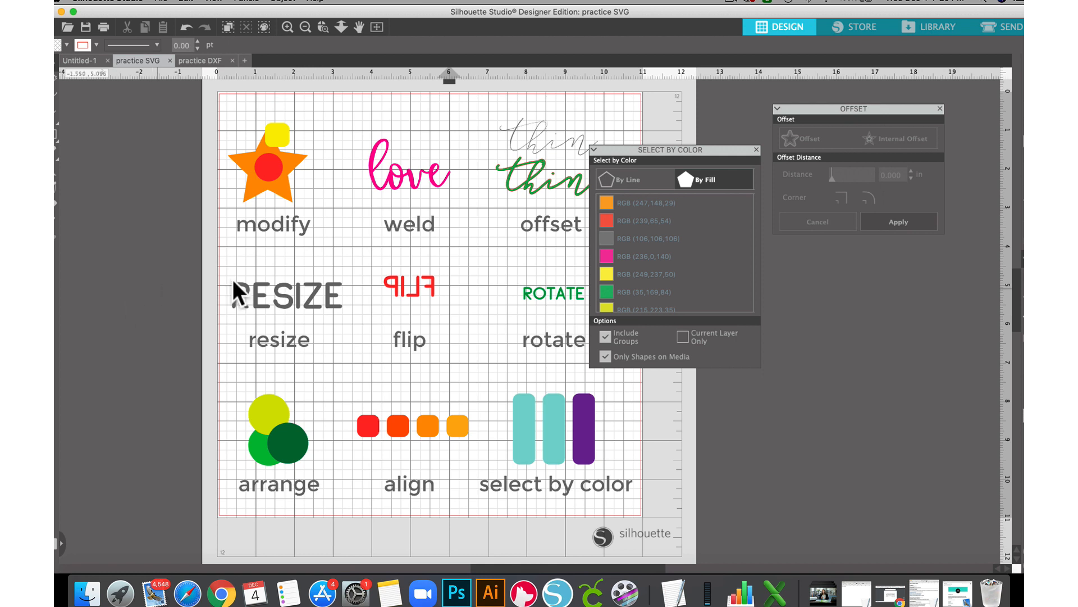
click(757, 149)
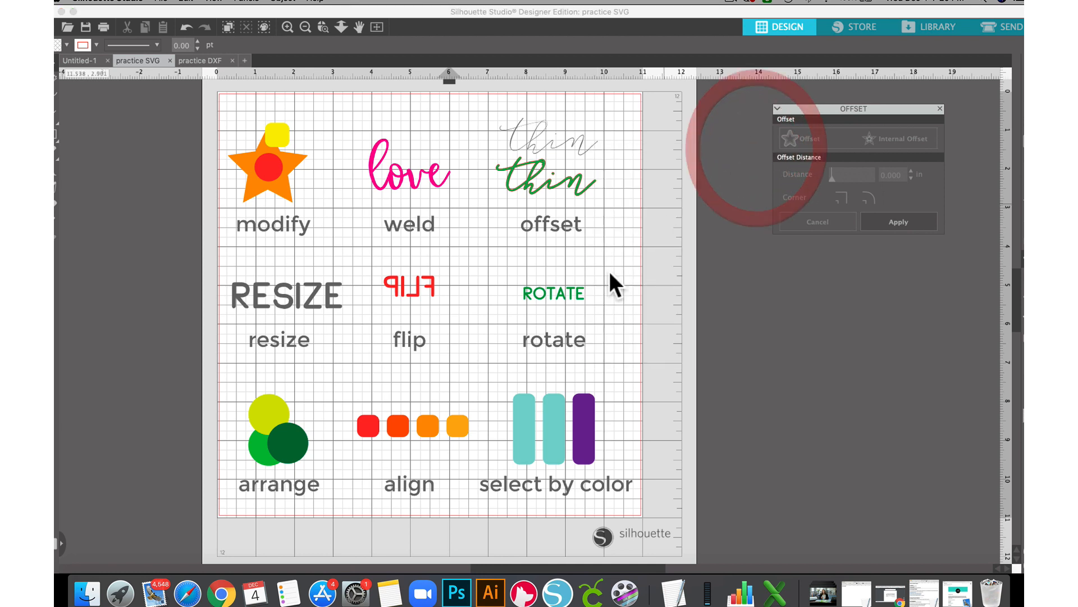